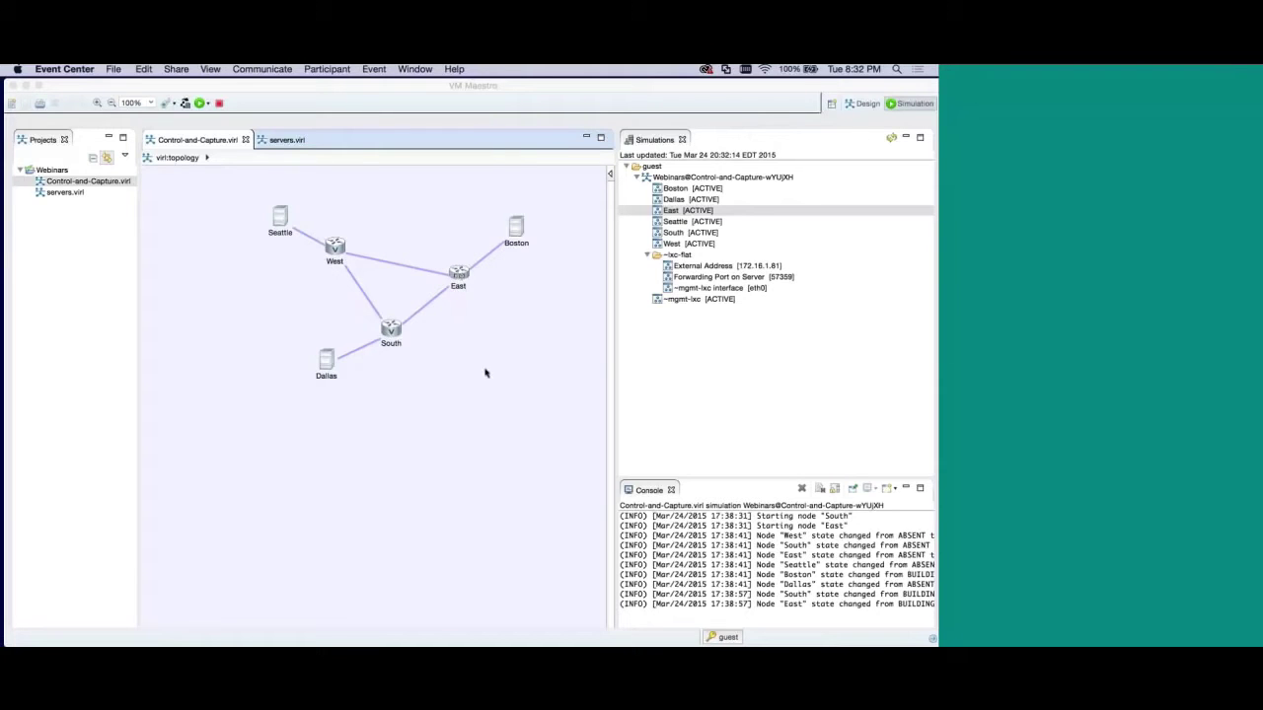
Switch from VM Maestro to the browser's User Workspace Management Overview page.
key(ctrl+Right)
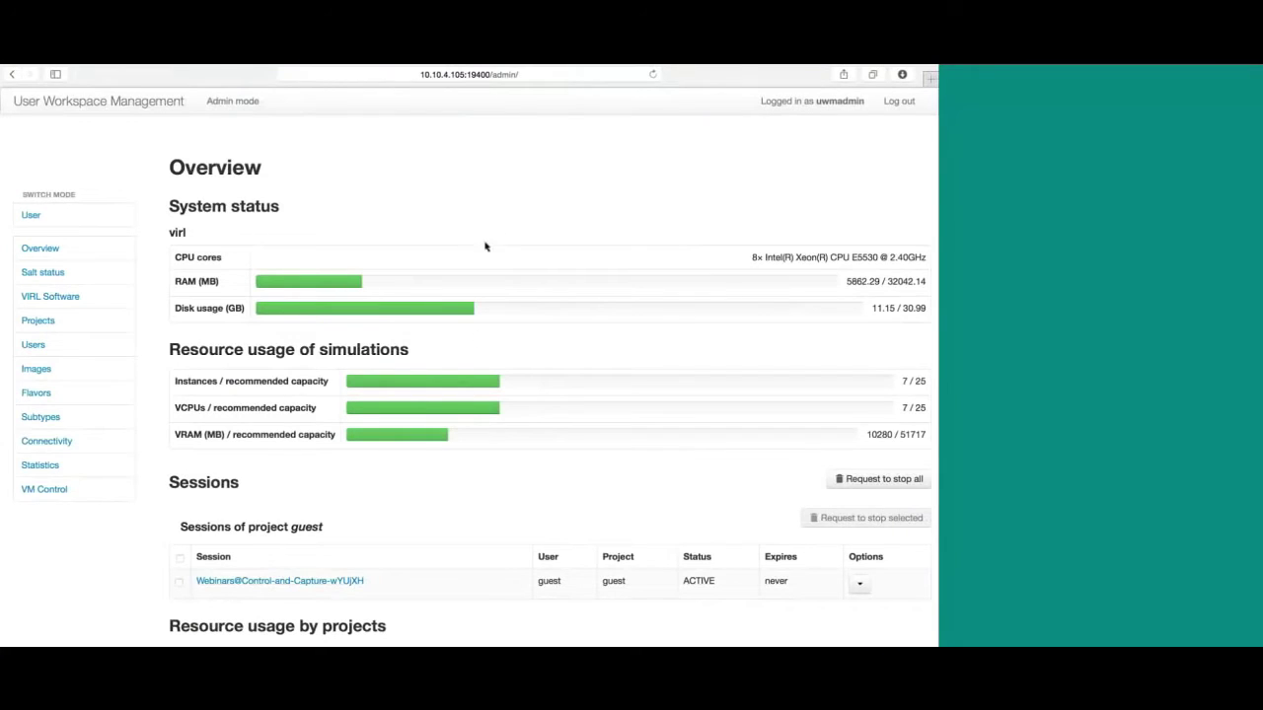
Open the Control-and-Capture session details and show the Options menu for West GigabitEthernet0/1.
scroll(333, 452, down, 2)
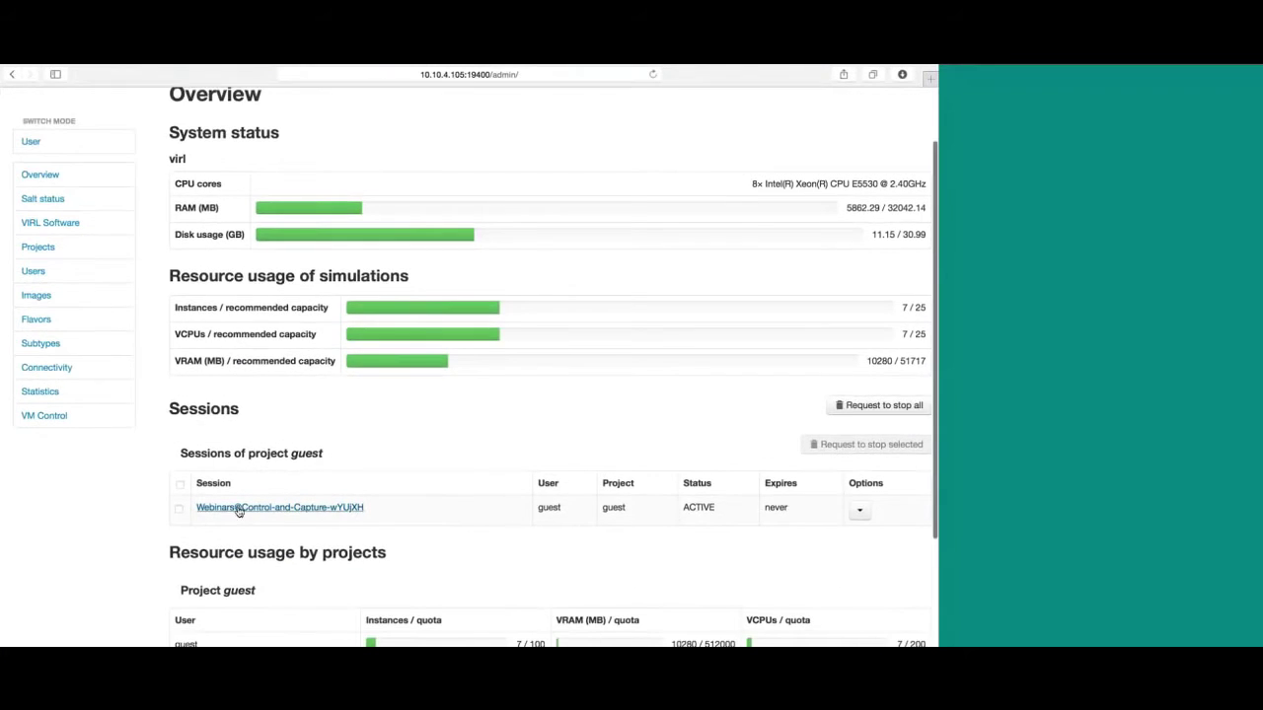
click(238, 510)
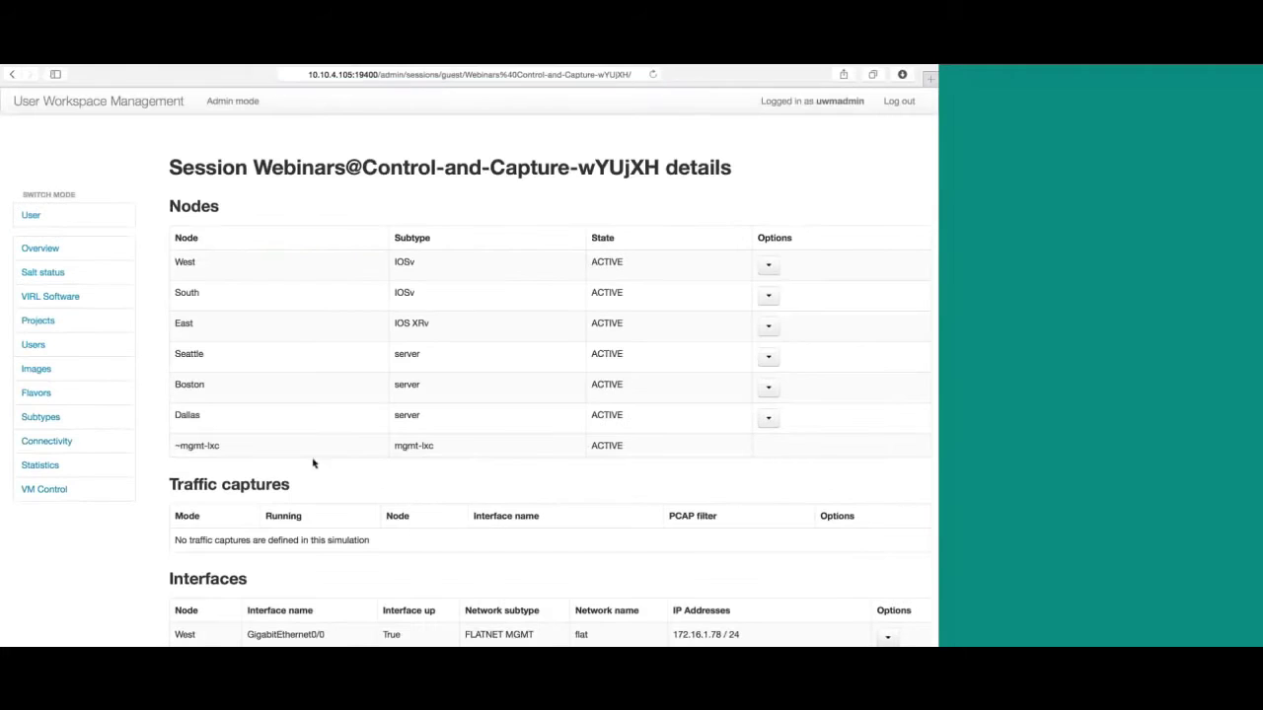
scroll(318, 515, down, 5)
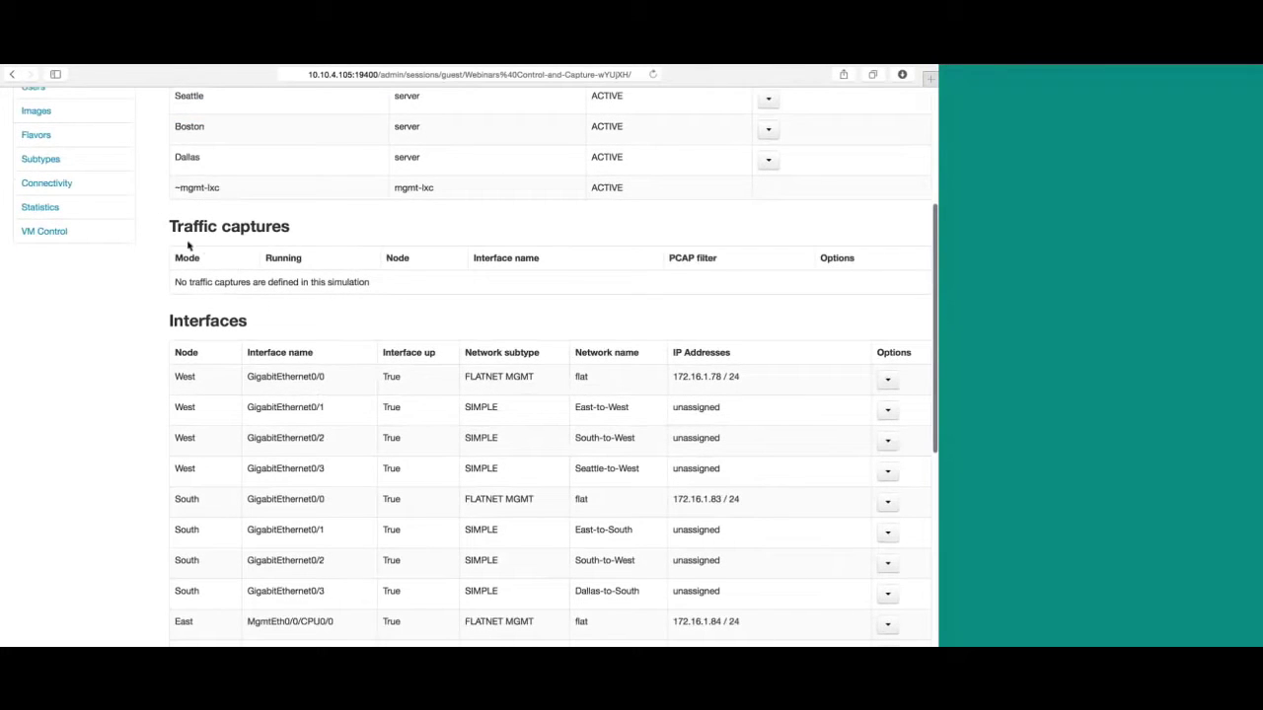
scroll(182, 375, down, 3)
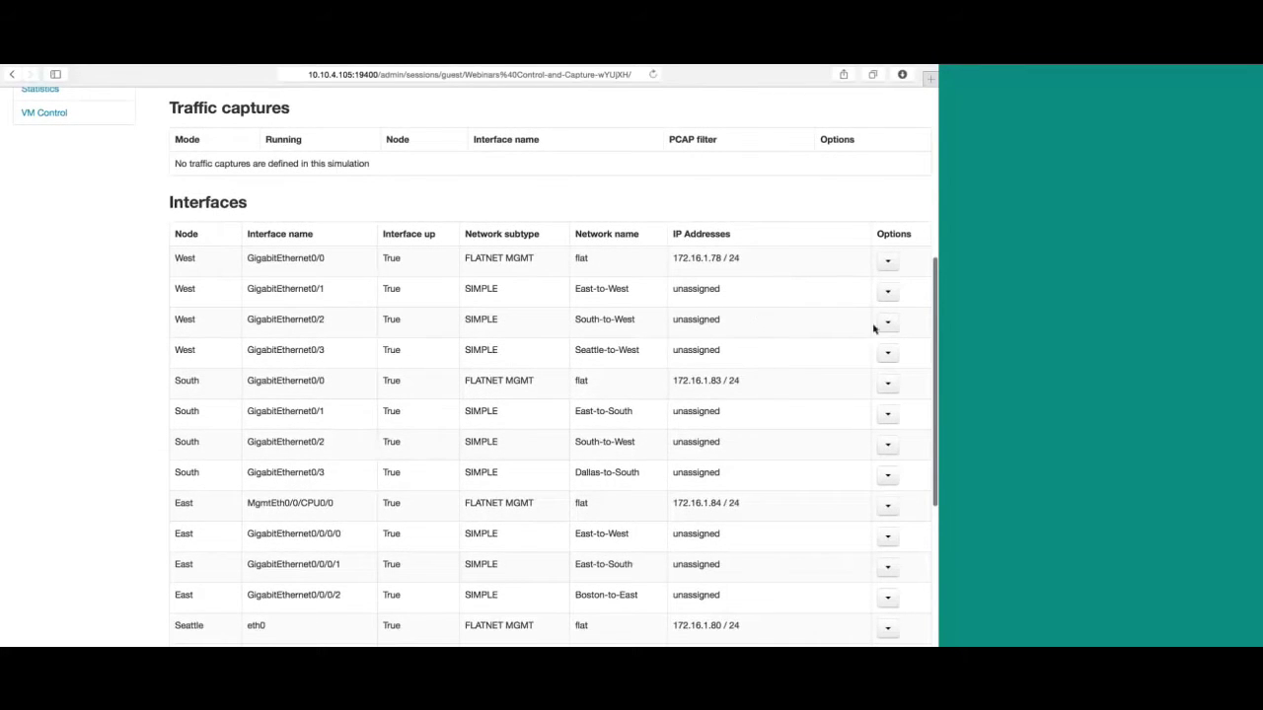
click(887, 294)
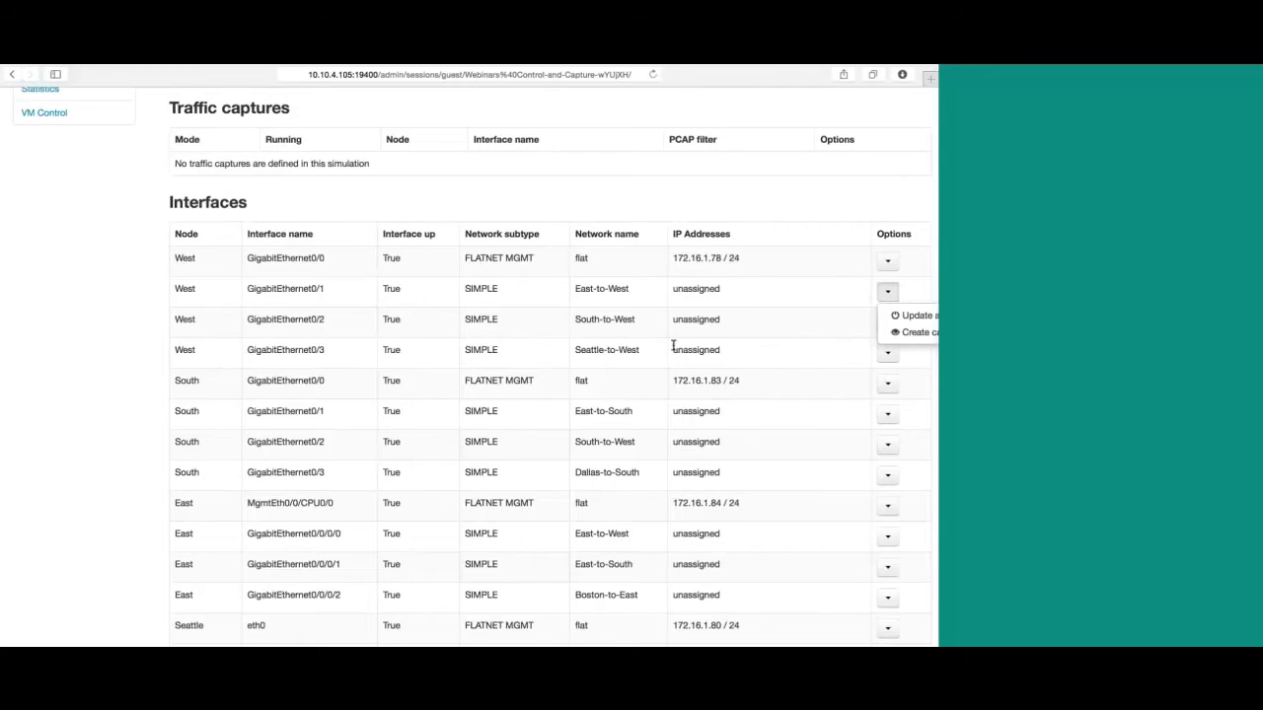
scroll(722, 341, right, 2)
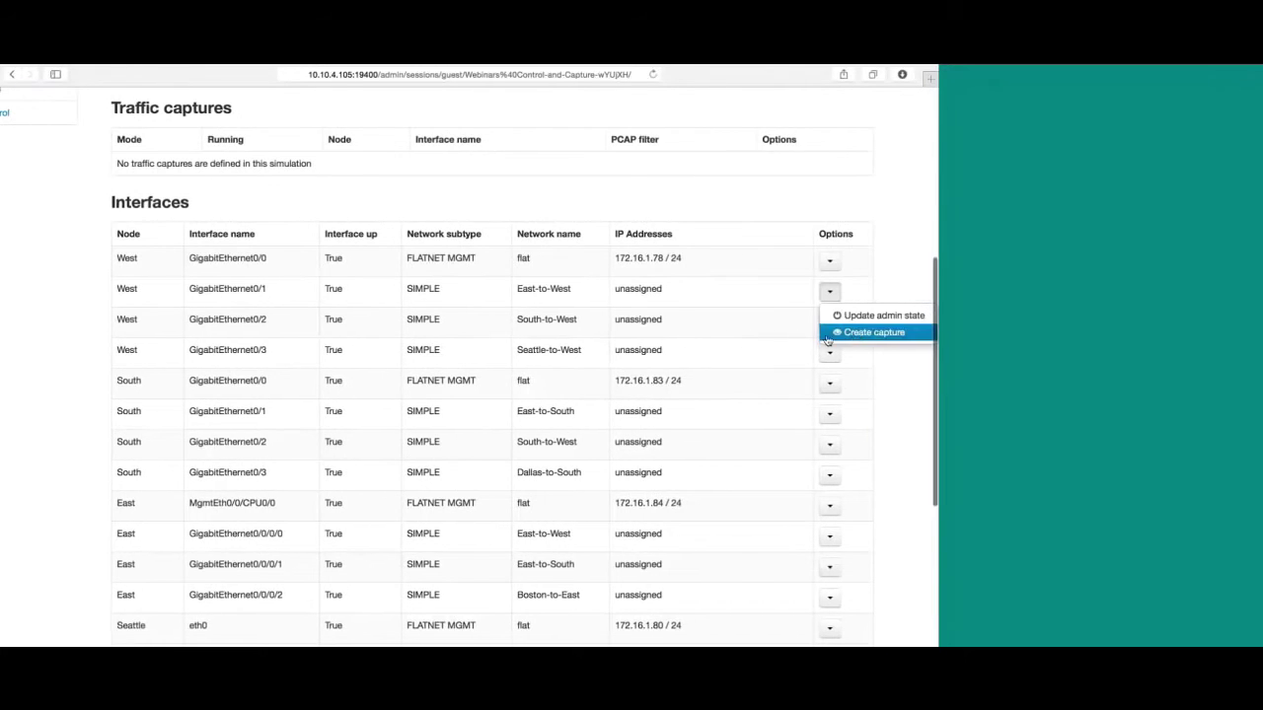
scroll(757, 296, left, 2)
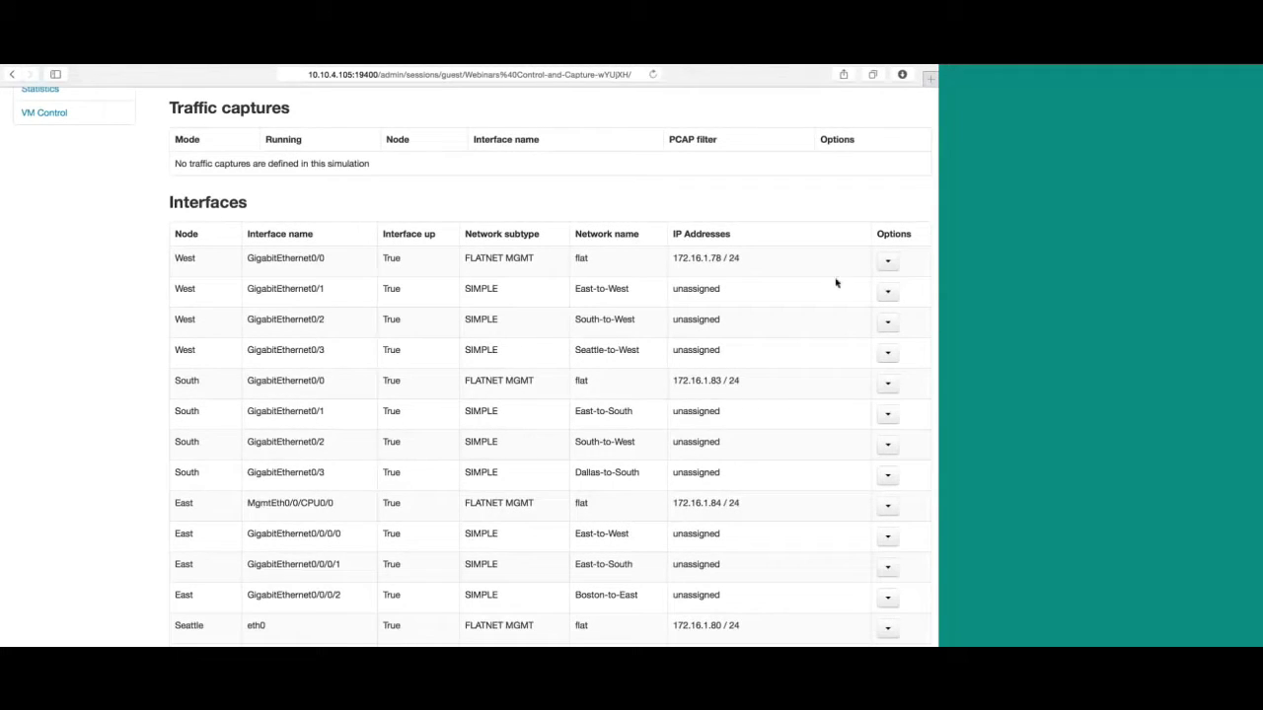
Bring down West GigabitEthernet0/1 through its Update admin state option.
click(888, 292)
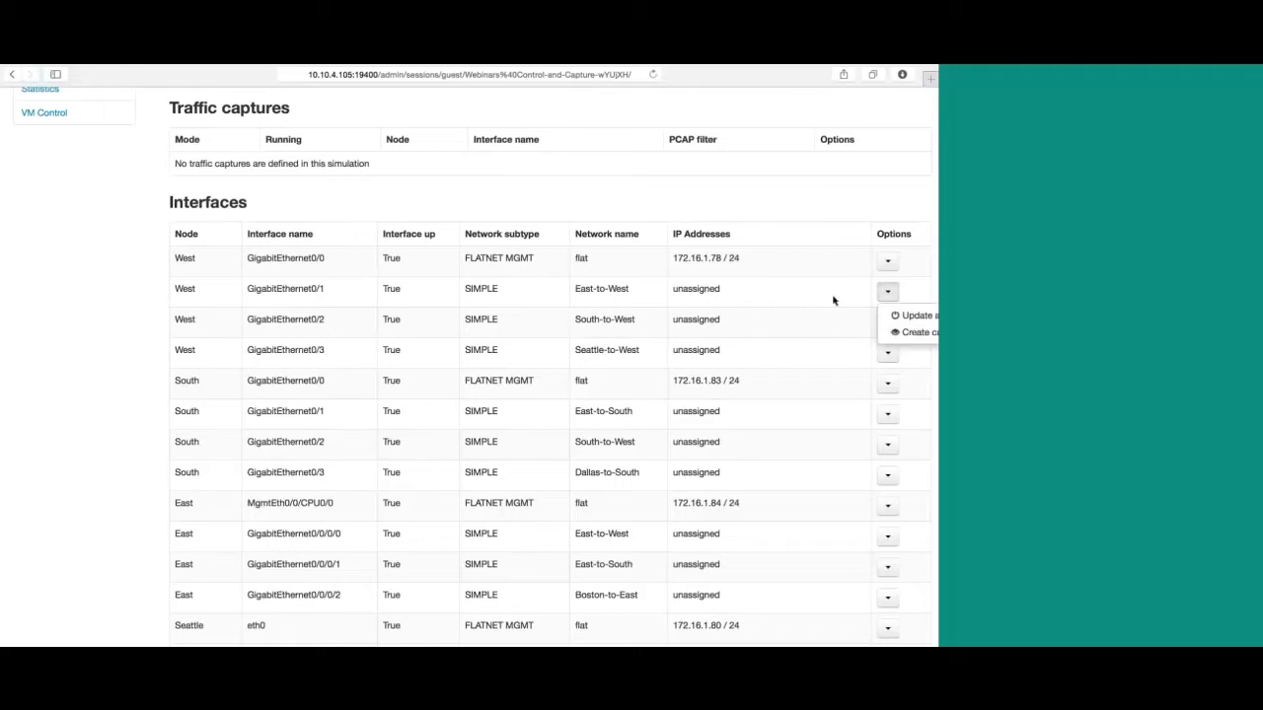
scroll(837, 315, right, 1)
click(841, 318)
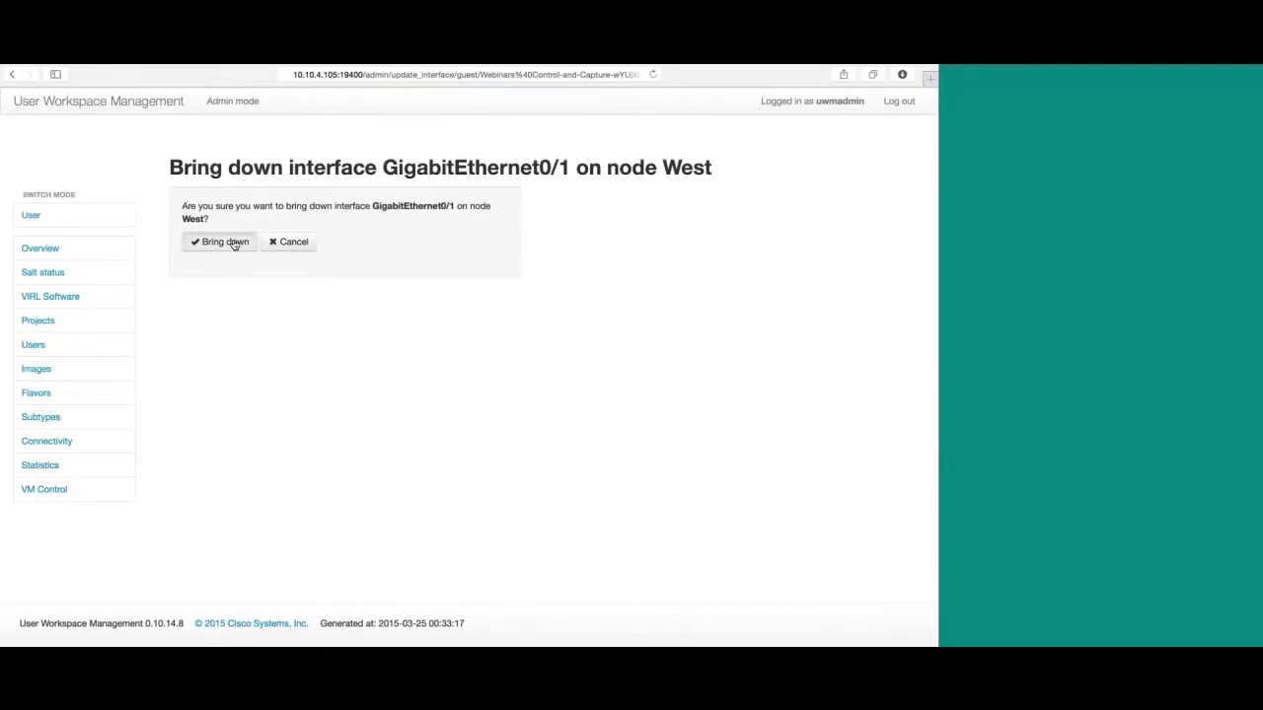
click(234, 245)
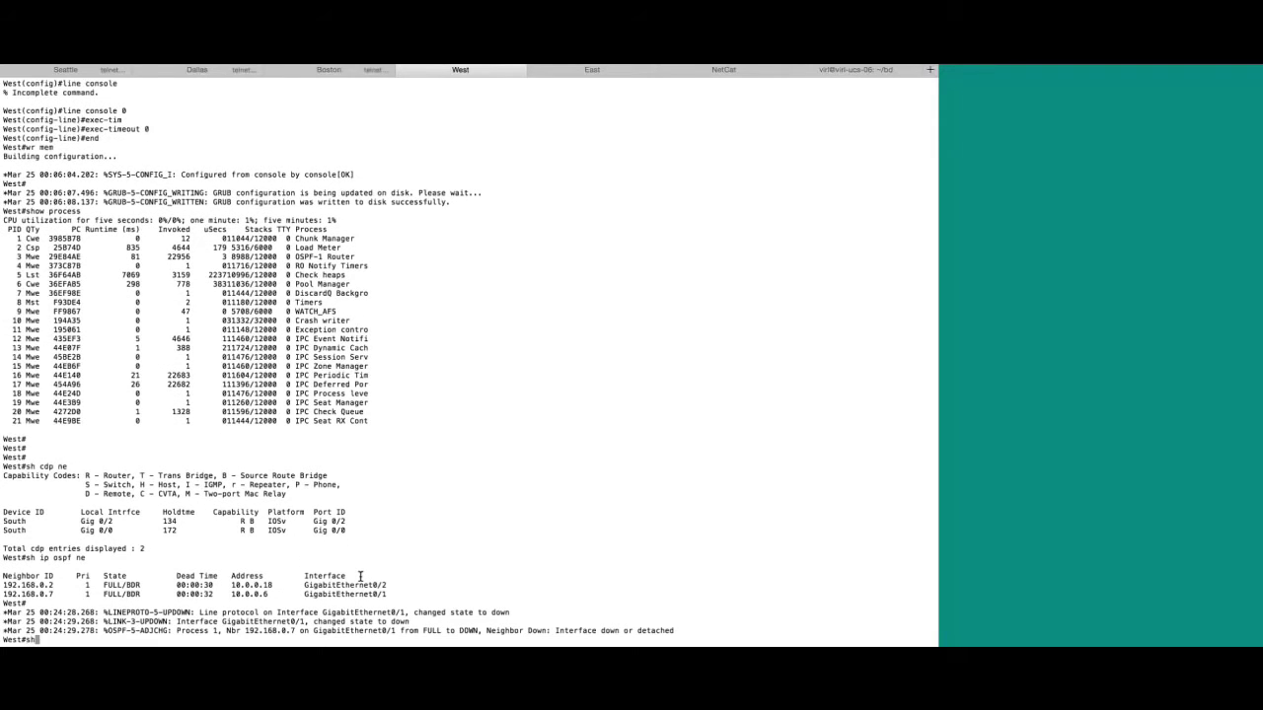
Rerun 'sh ip ospf ne' on West to confirm the Gi0/1 neighbour is gone.
key(Up)
key(Up)
key(Down)
key(Return)
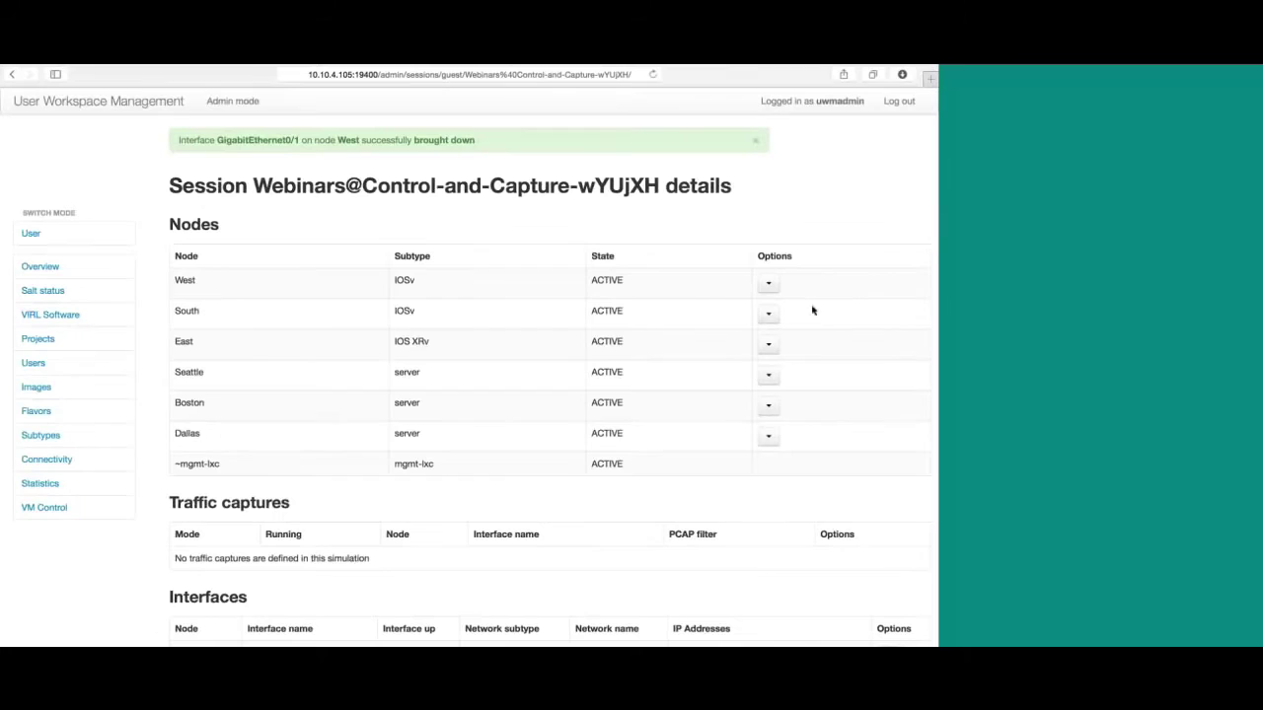
scroll(624, 347, down, 5)
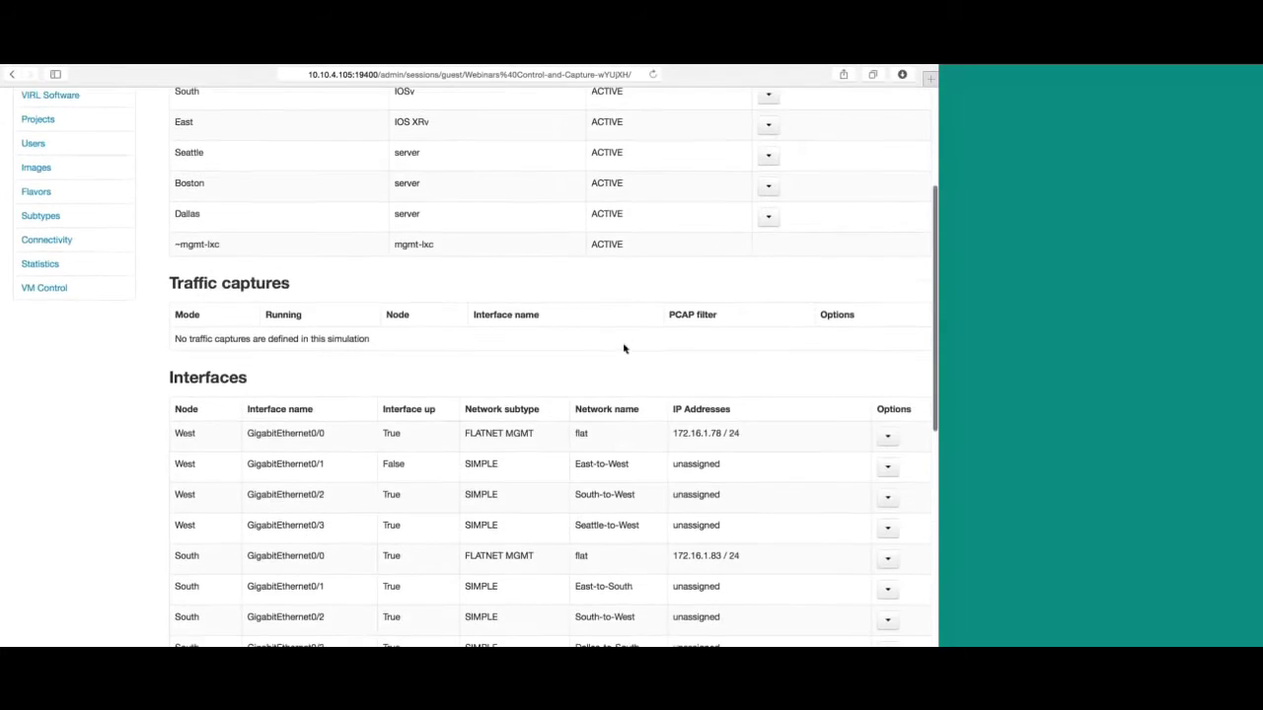
scroll(412, 468, down, 1)
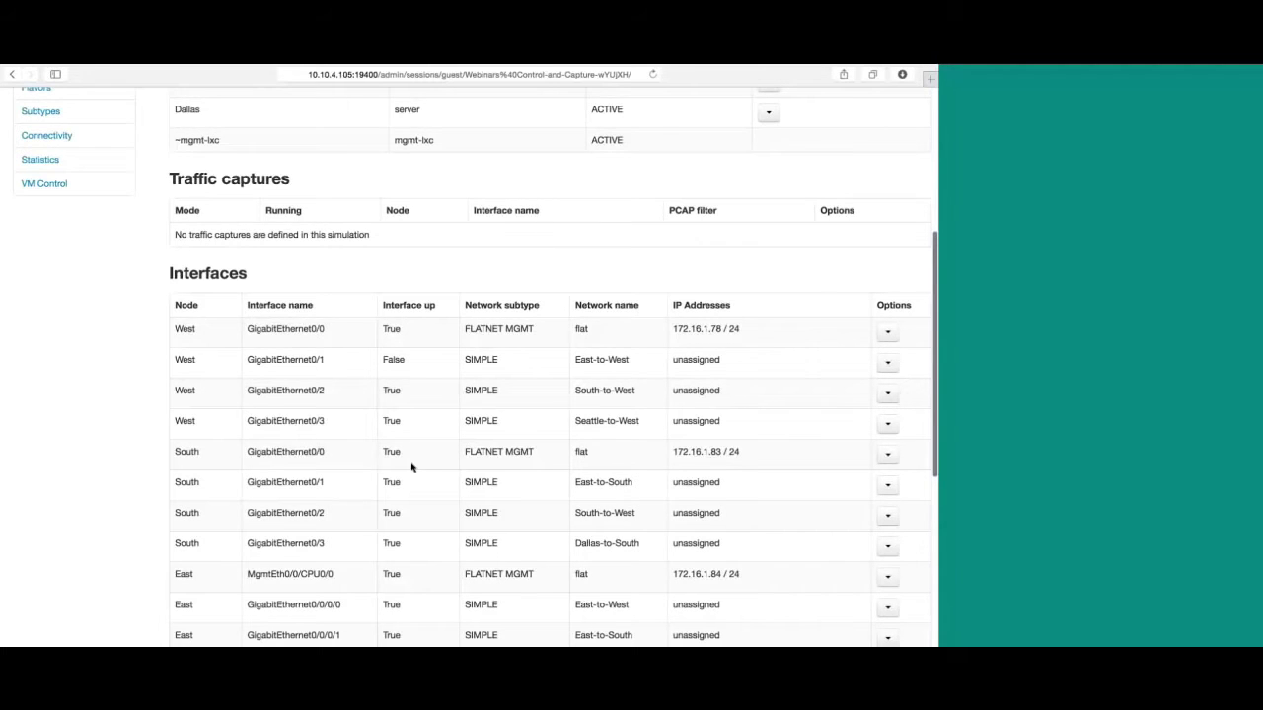
scroll(445, 488, down, 2)
scroll(445, 488, up, 2)
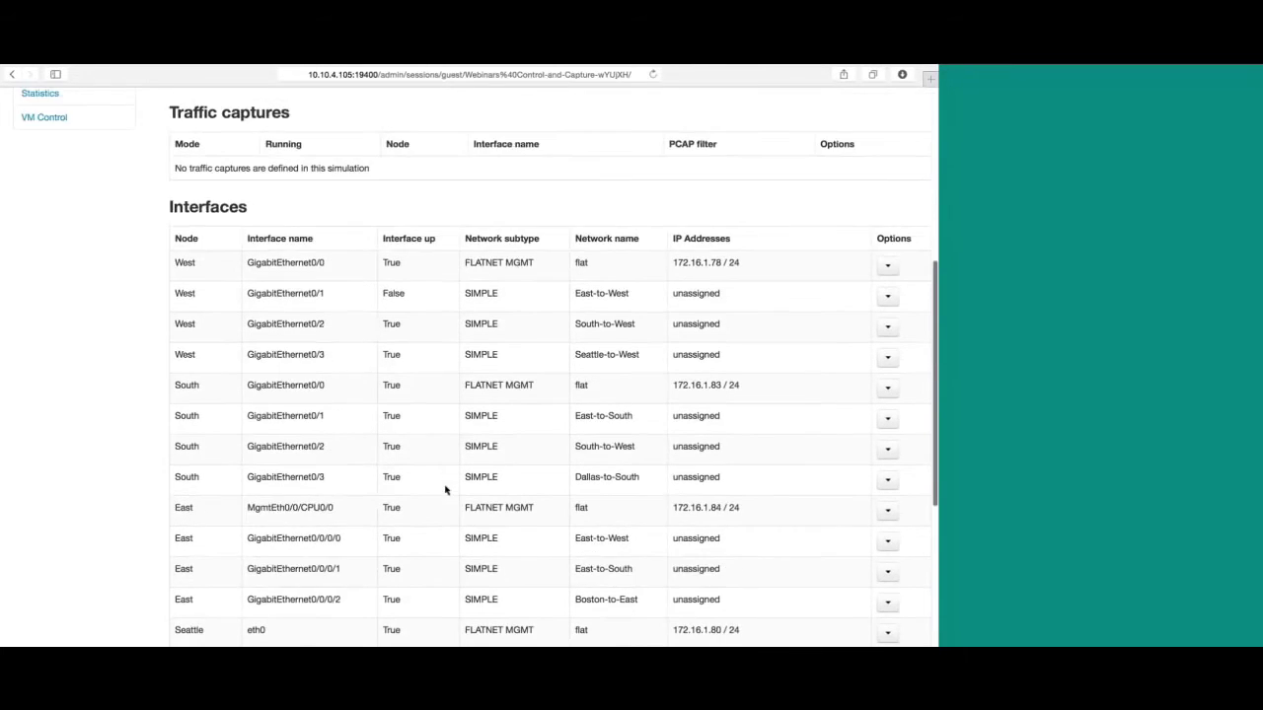
Bring West GigabitEthernet0/1 back up via Update admin state.
click(888, 360)
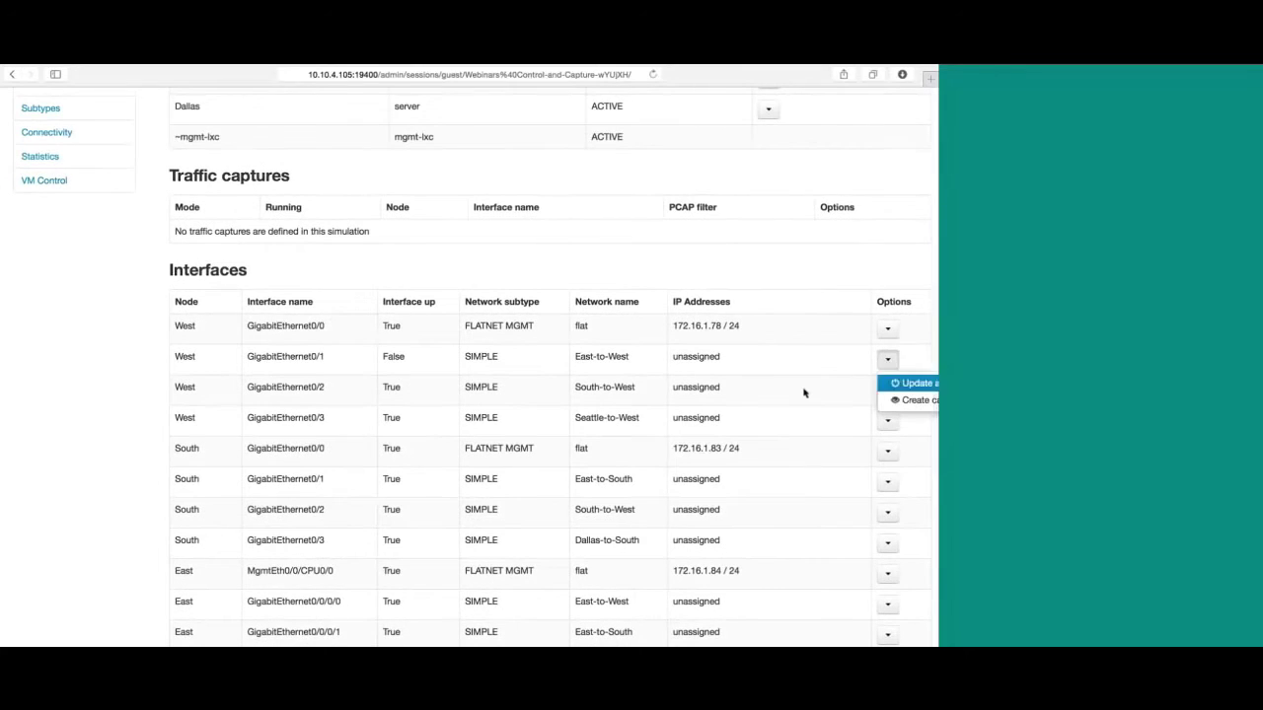
scroll(849, 385, right, 2)
click(841, 383)
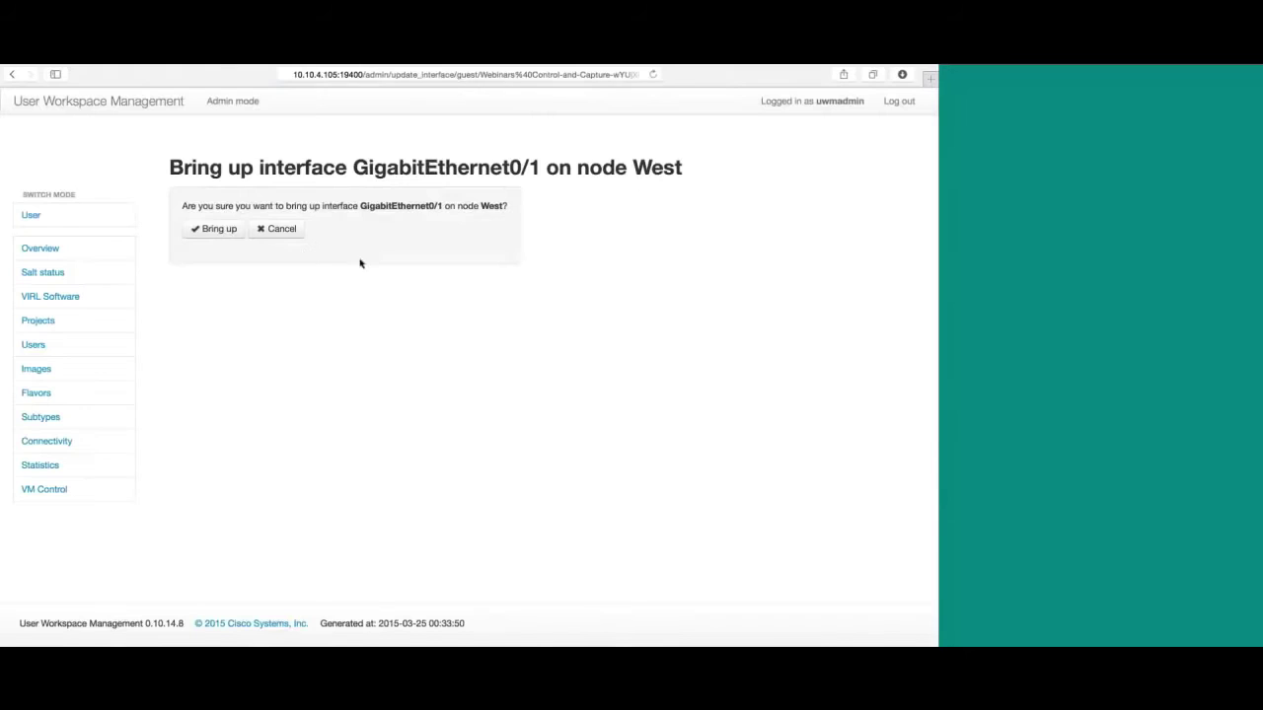
click(229, 235)
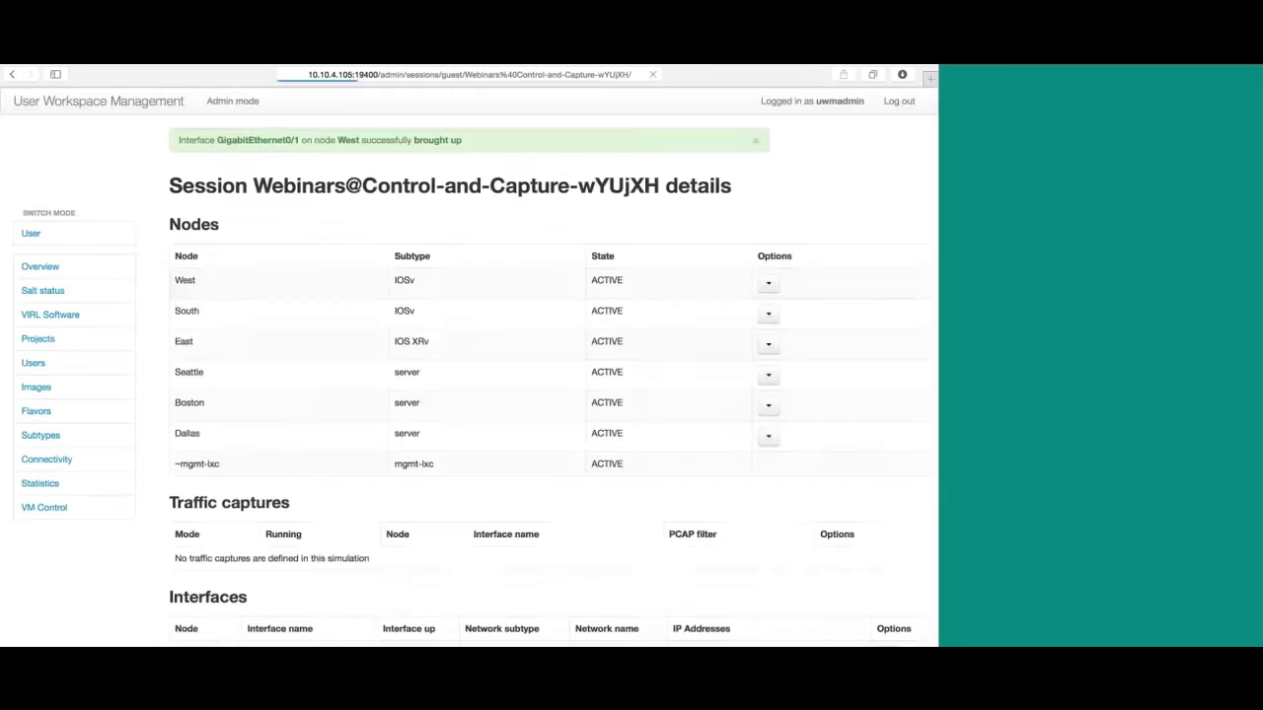
Rerun 'sh ip ospf ne' on West until neighbour 192.168.0.7 returns to FULL.
key(ctrl+Right)
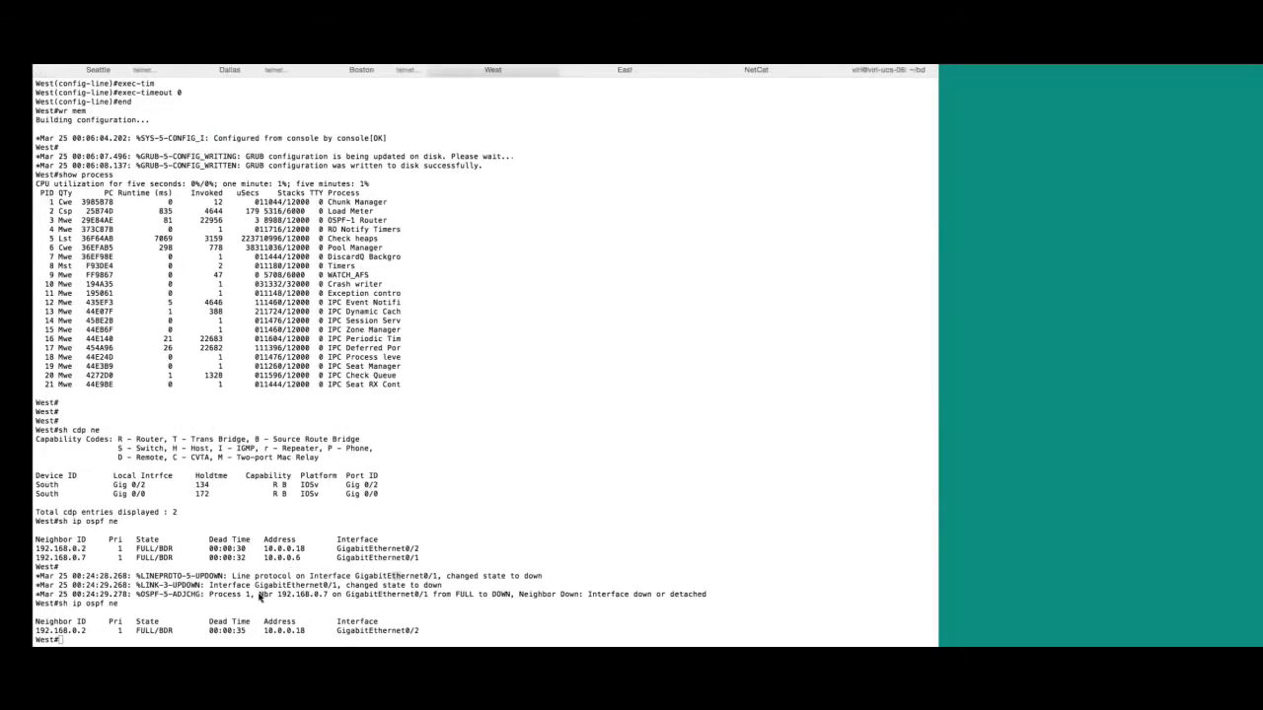
key(Return)
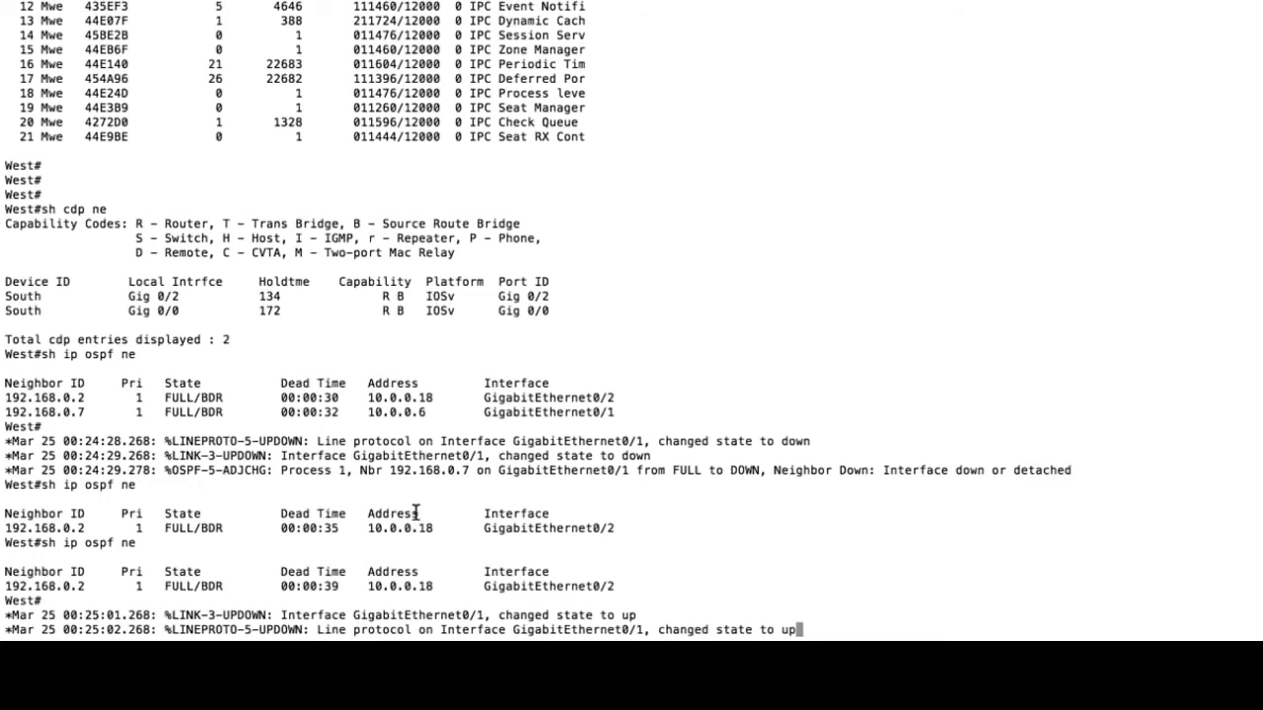
key(Up)
key(Return)
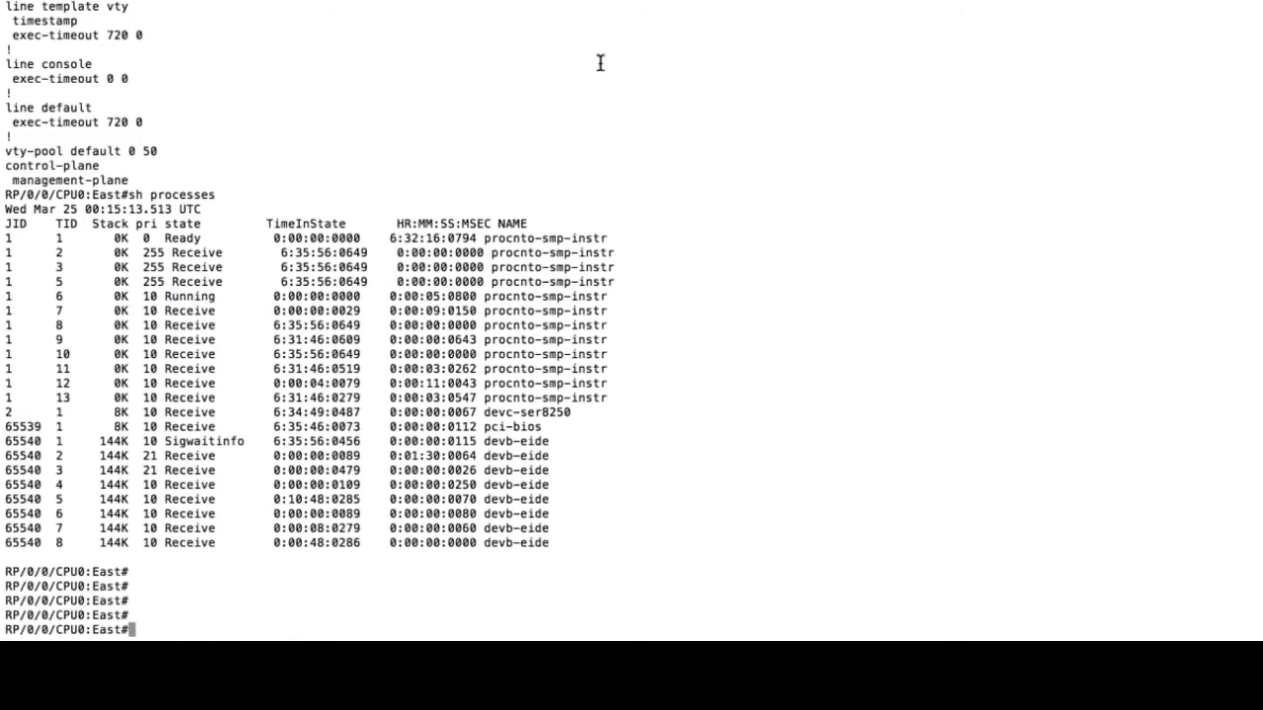
Run 'sh ip ospf ne' on East, fixing the typo, showing FULL neighbours 192.168.0.3 and 192.168.0.2.
text(sh ip opp)
key(BackSpace)
text(pf ne)
key(Return)
key(Up)
key(BackSpace)
key(BackSpace)
key(BackSpace)
key(BackSpace)
key(BackSpace)
key(BackSpace)
text(s)
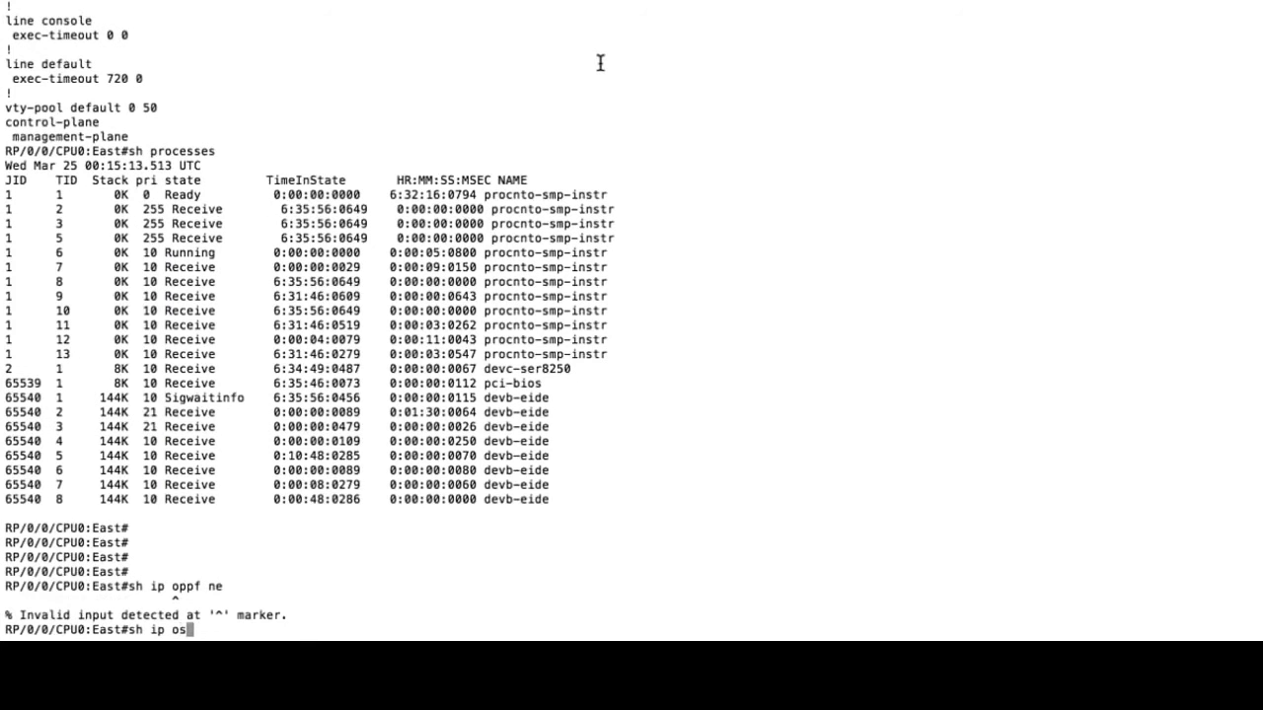
text(pf ne)
key(Return)
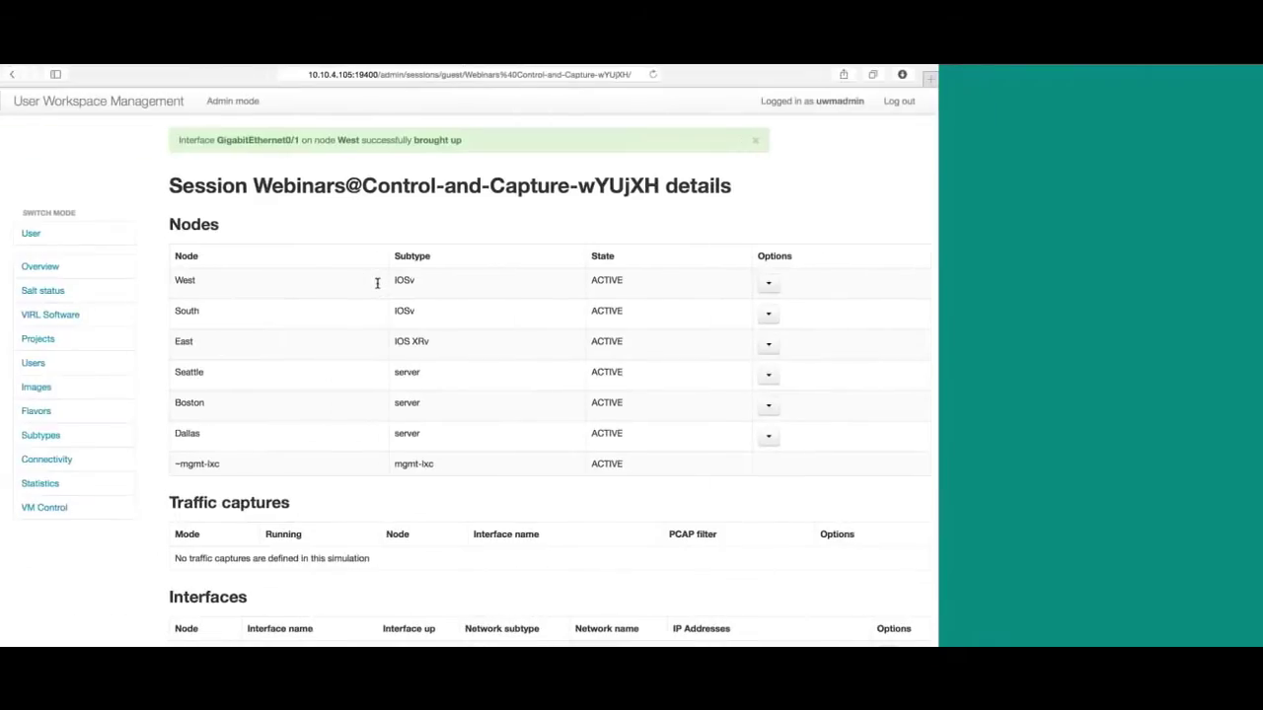
key(ctrl+Right)
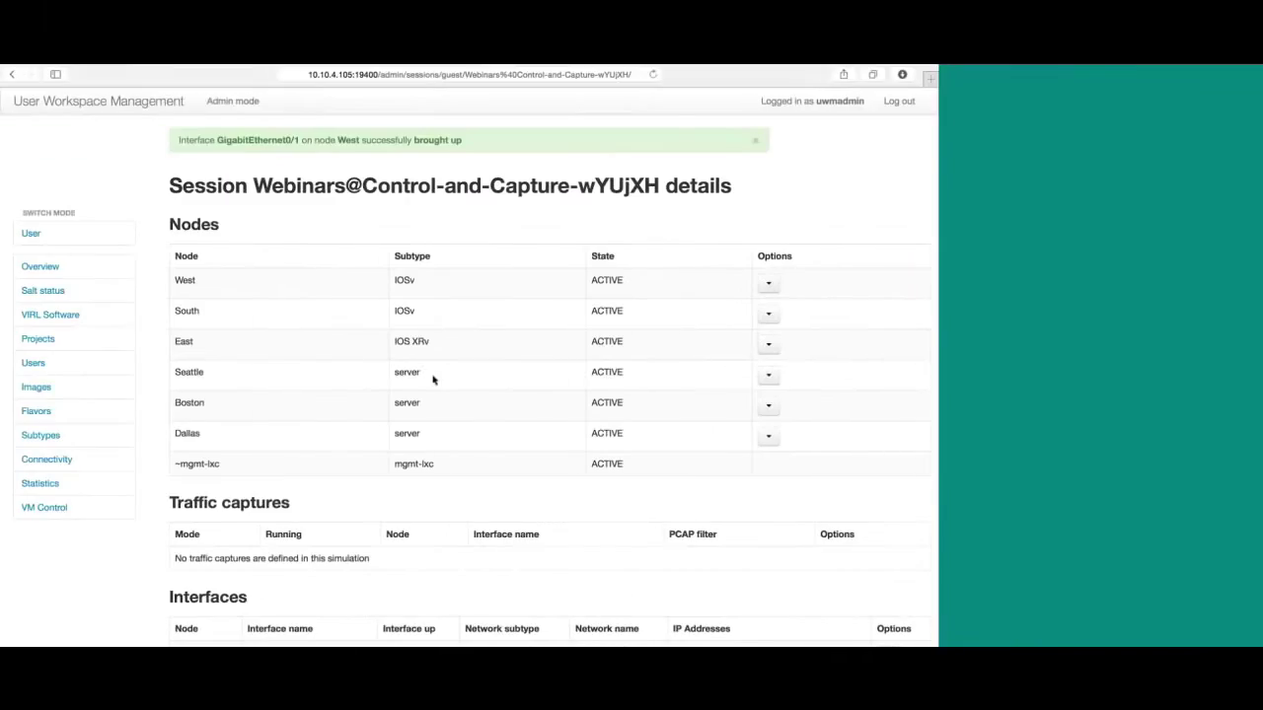
Bring down East GigabitEthernet0/0/0/1 through Options > Update admin state.
scroll(432, 378, down, 10)
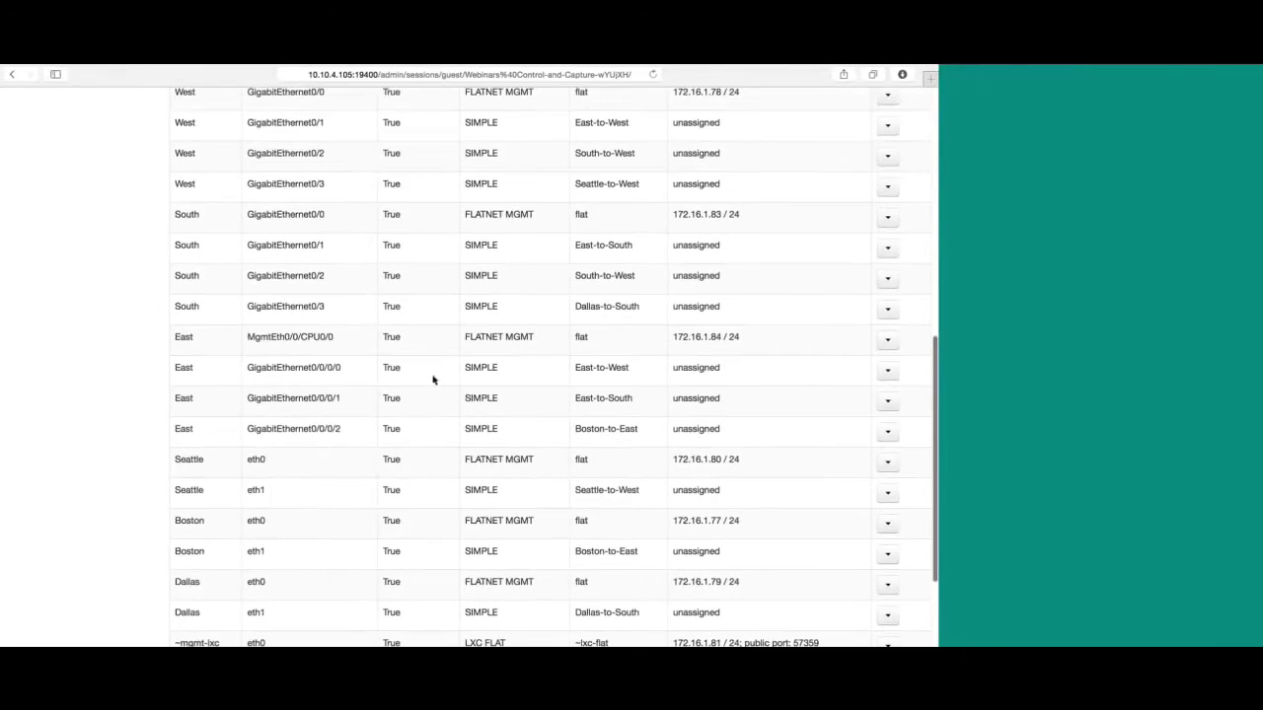
scroll(432, 379, up, 1)
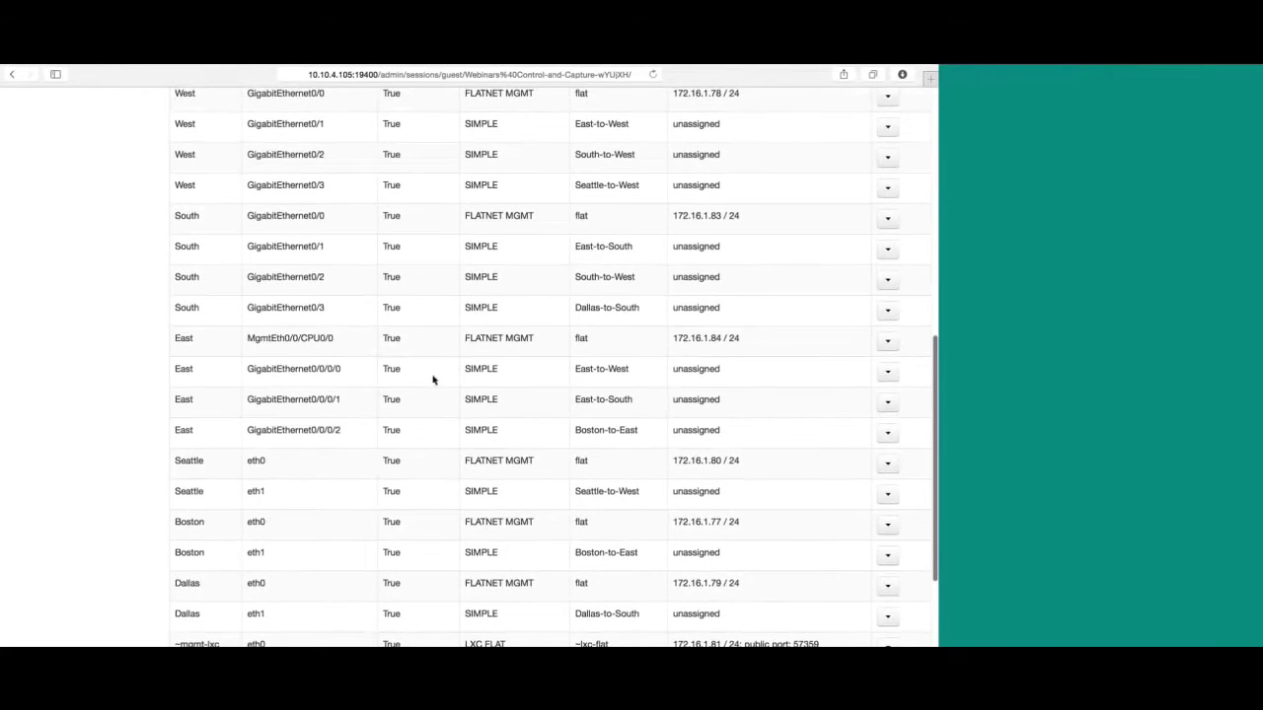
click(884, 403)
scroll(869, 421, right, 2)
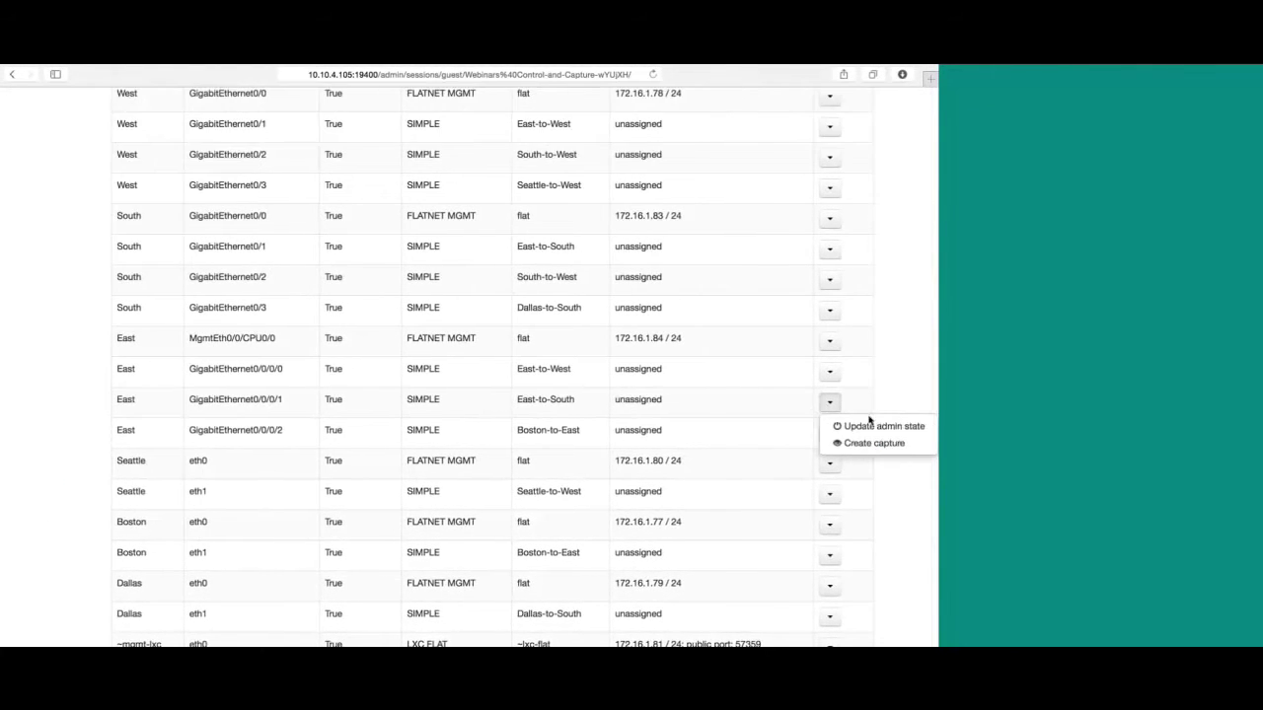
click(874, 425)
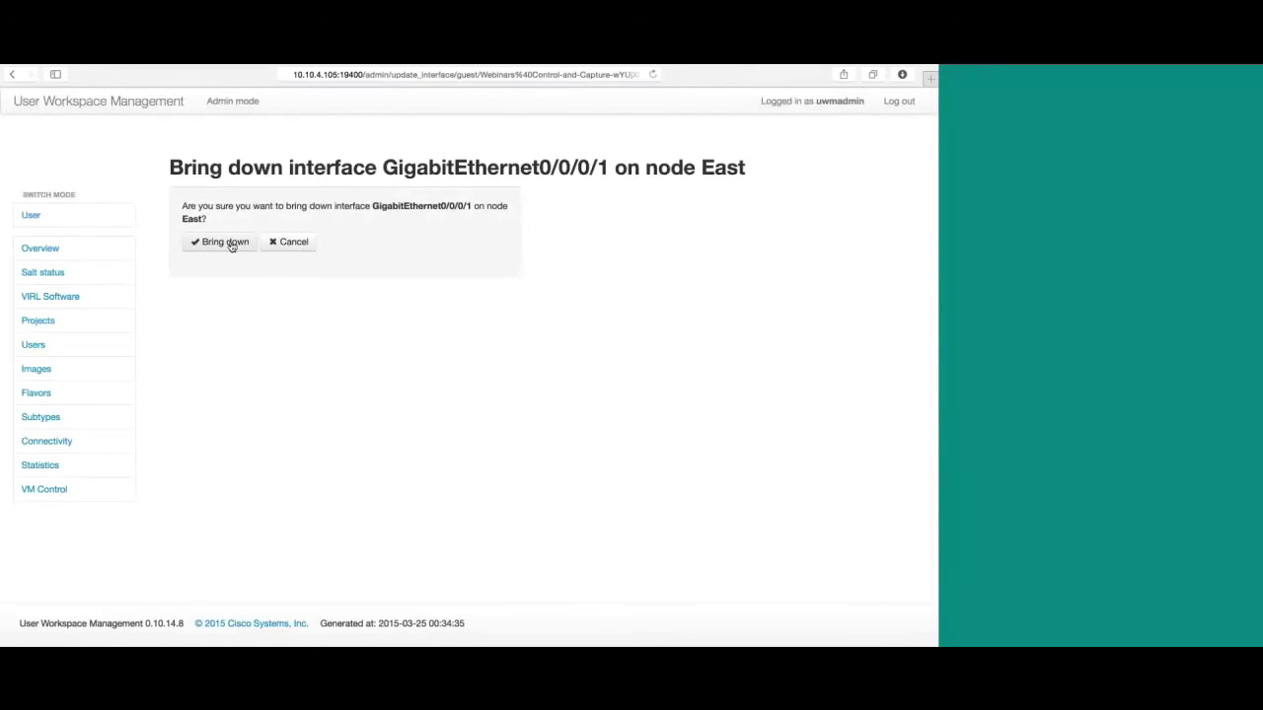
click(229, 244)
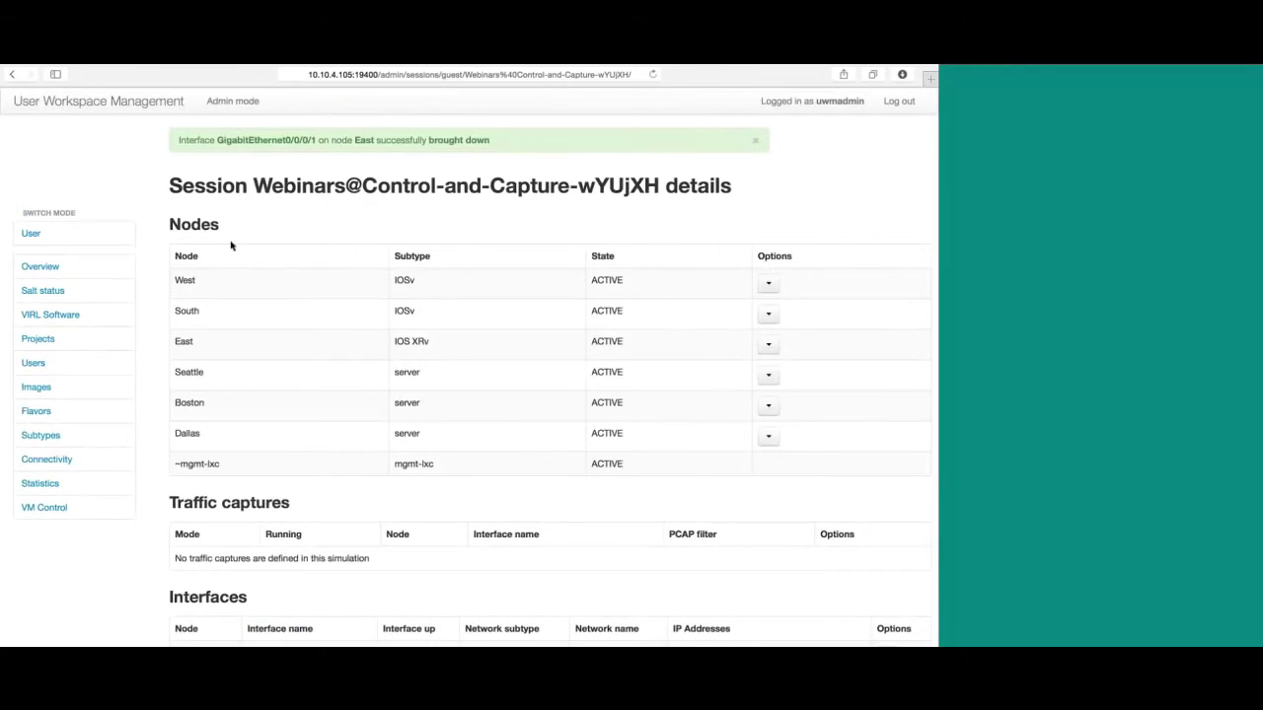
key(ctrl+Right)
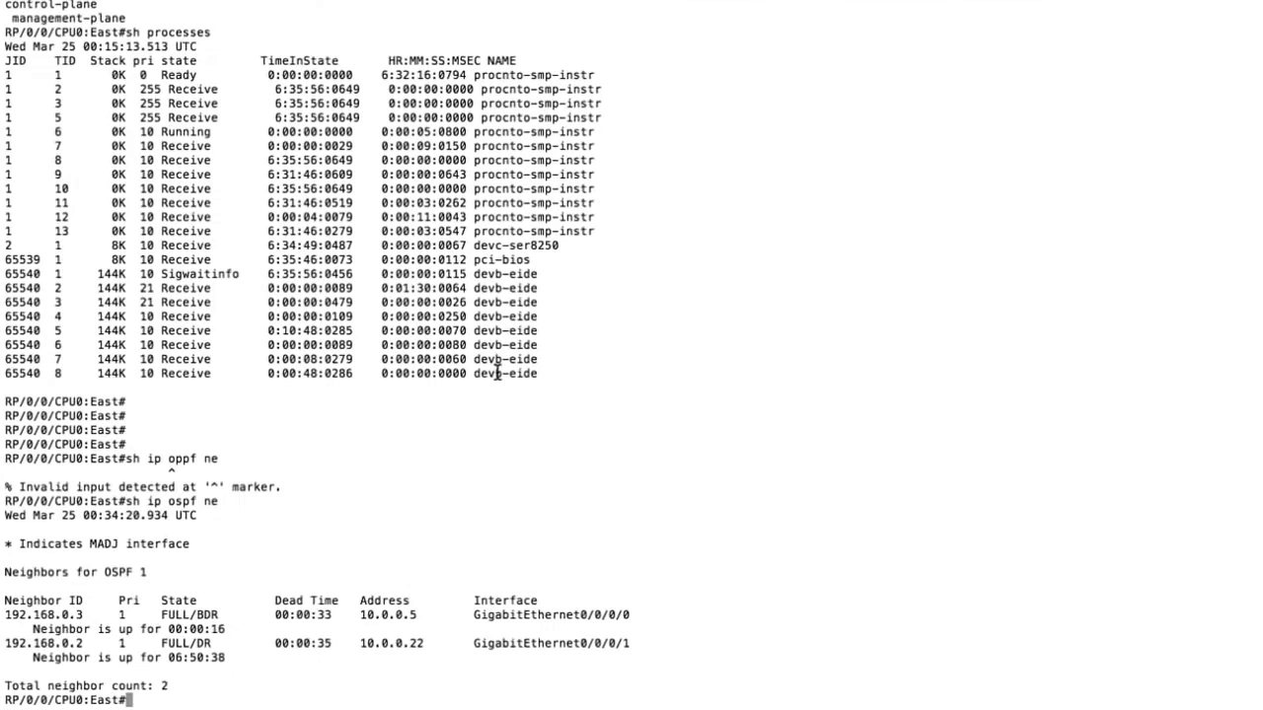
Rerun 'sh ip ospf ne' on East several times, confirming both neighbours remain FULL.
key(Up)
key(Return)
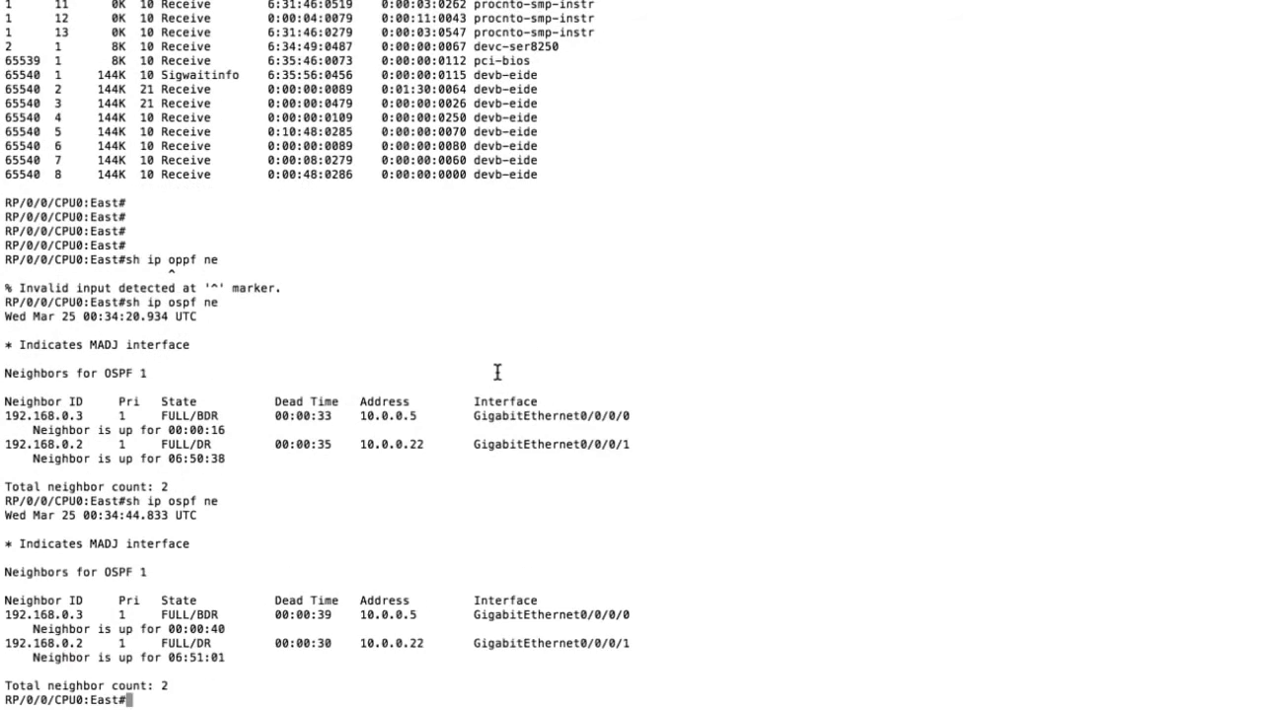
key(Up)
key(Return)
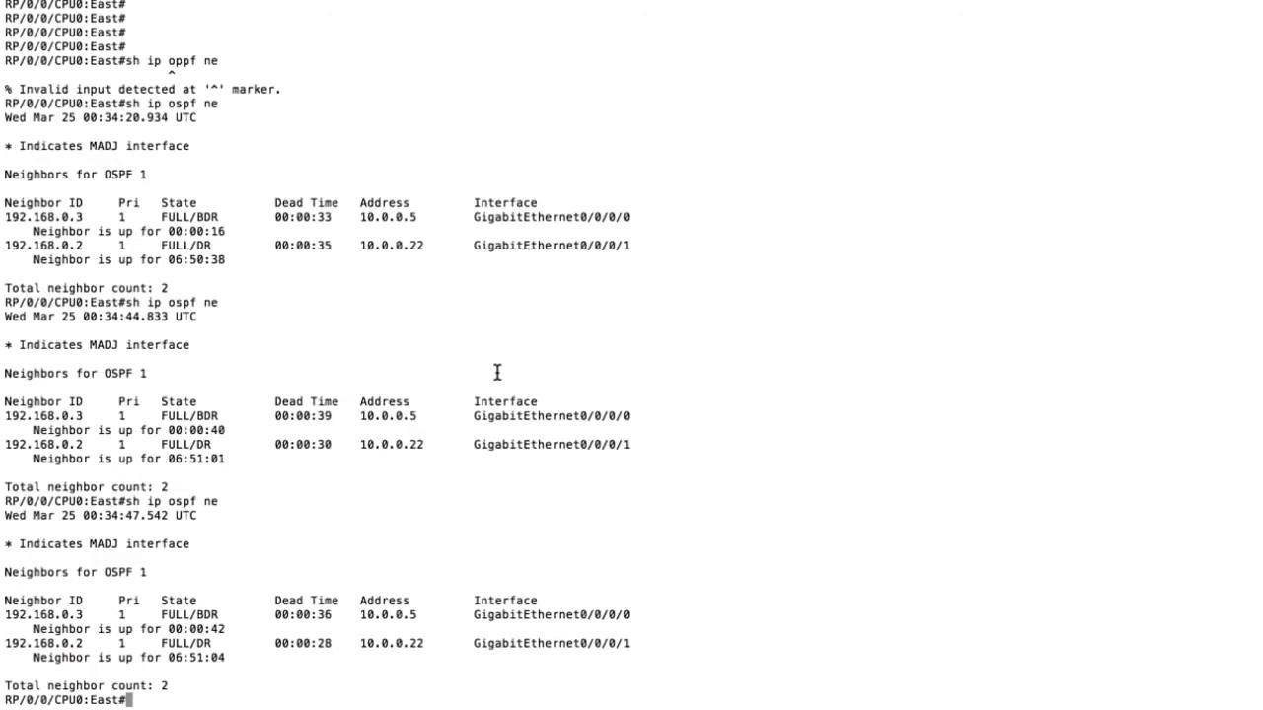
text(sh ip ospf ne)
key(Return)
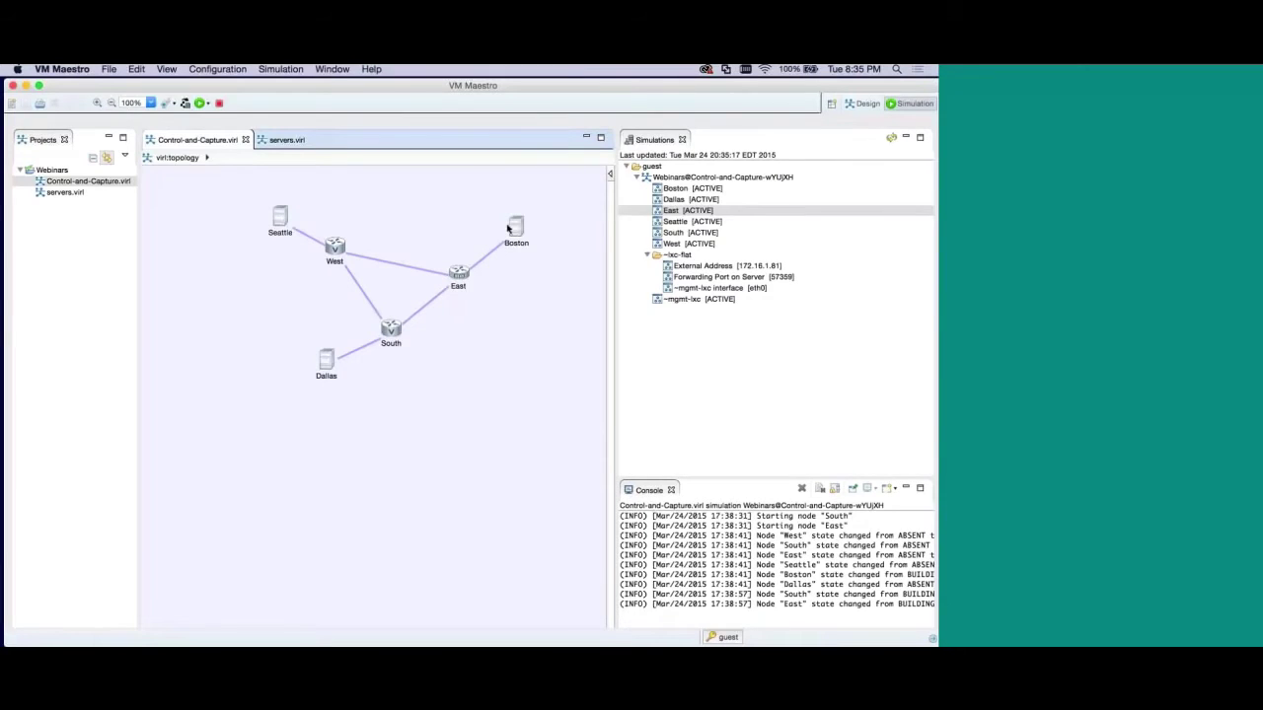
Return to the browser's session details page showing East GigabitEthernet0/0/0/1 brought down.
key(ctrl+Right)
key(ctrl+Right)
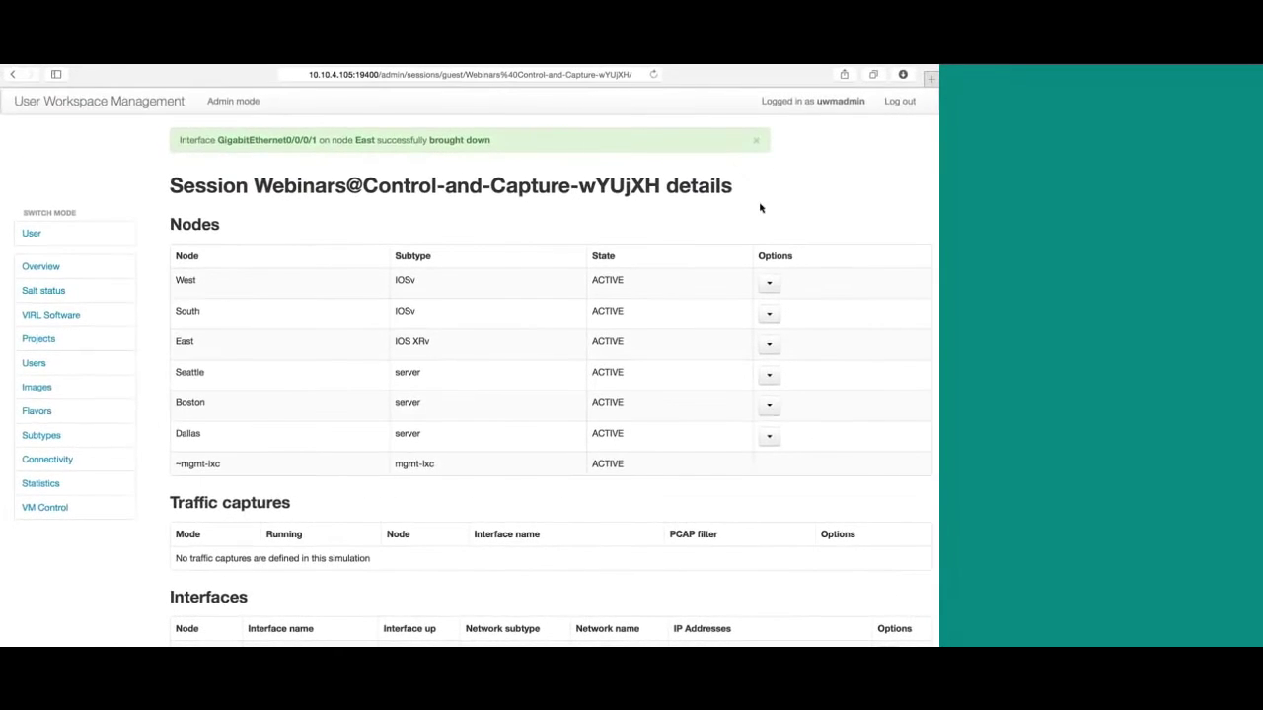
Bring East GigabitEthernet0/0/0/1 back up via its Update admin state option.
scroll(759, 207, down, 5)
scroll(556, 445, down, 5)
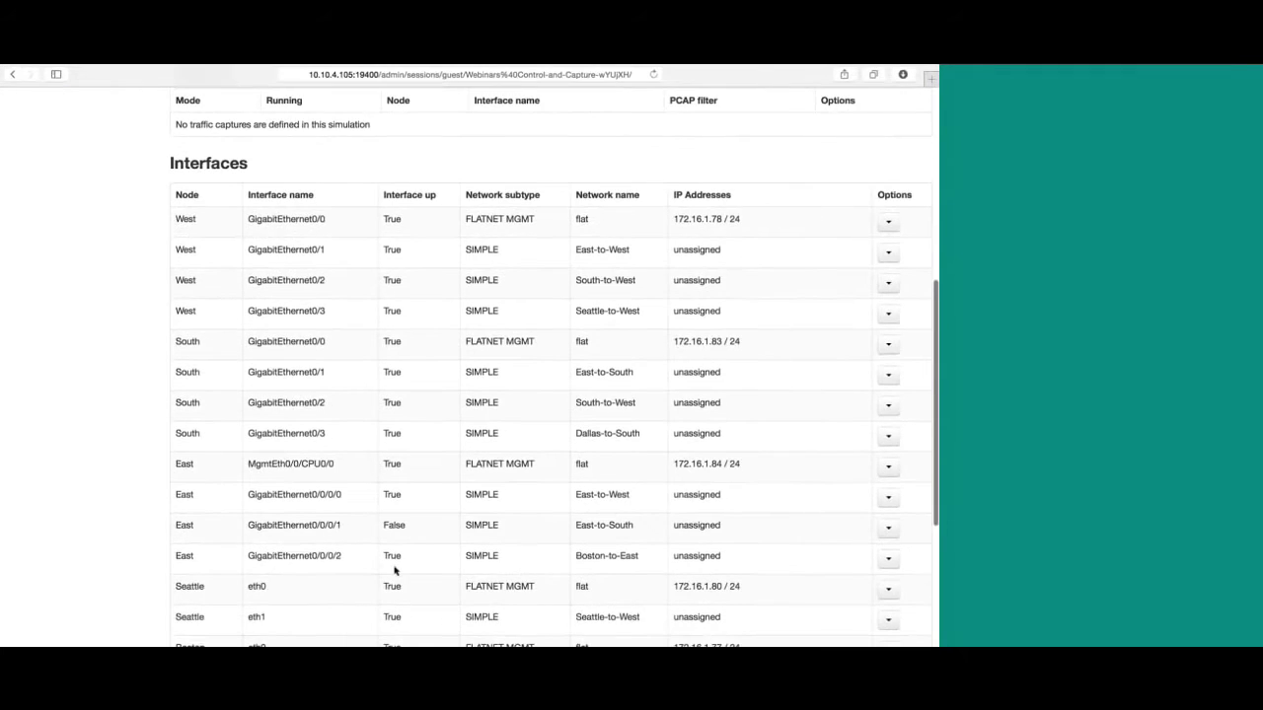
scroll(395, 570, down, 2)
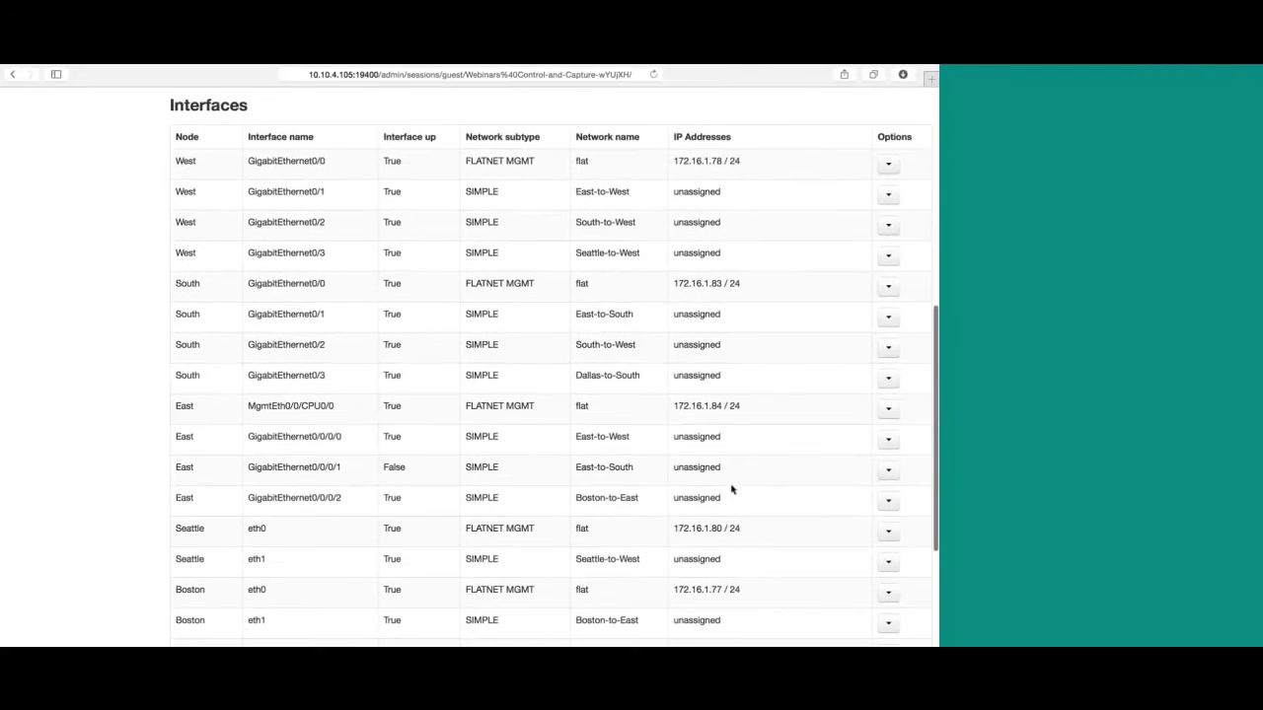
click(888, 470)
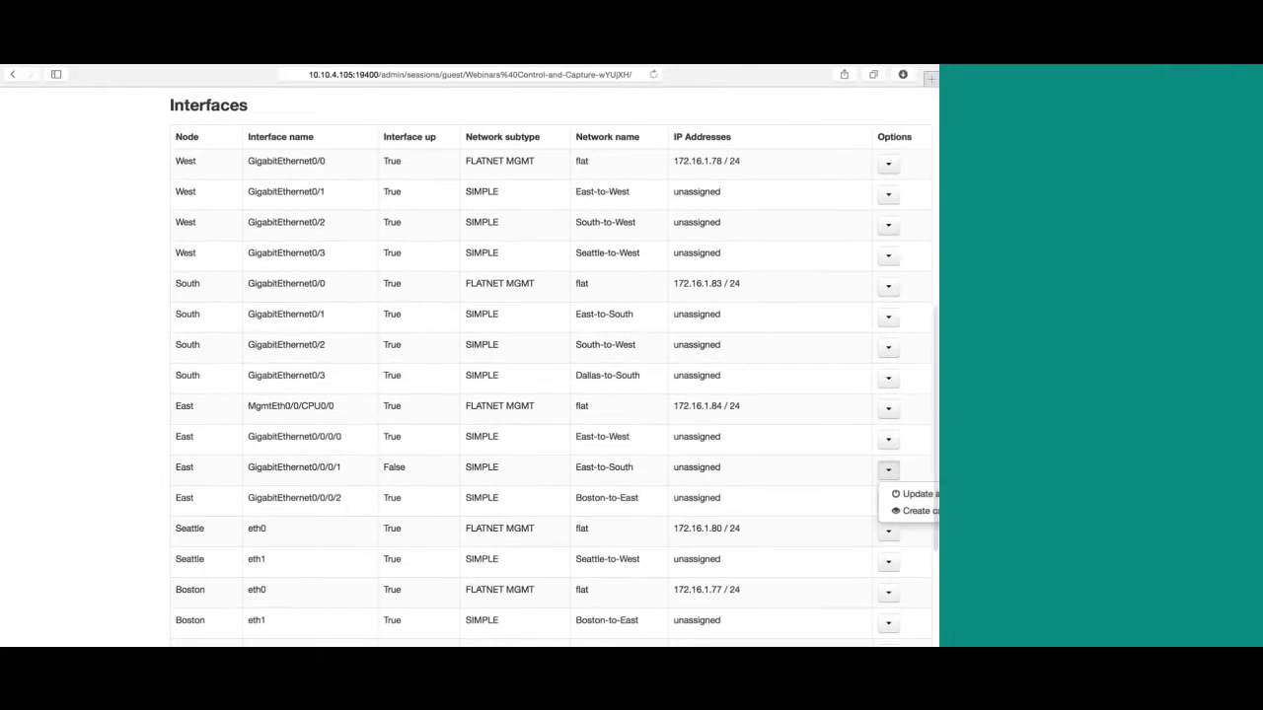
click(906, 495)
click(219, 243)
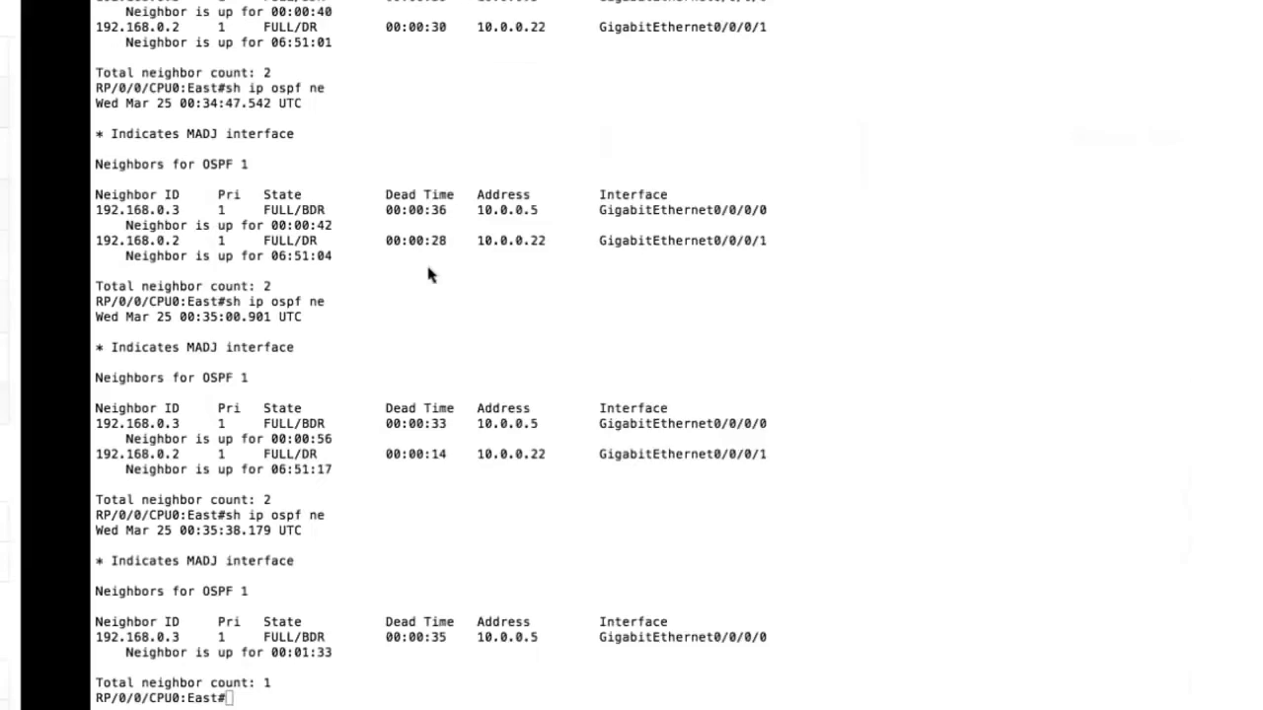
Rerun 'sh ip ospf ne' on East to see 192.168.0.2 back FULL, then clear the prompt.
key(Up)
key(Return)
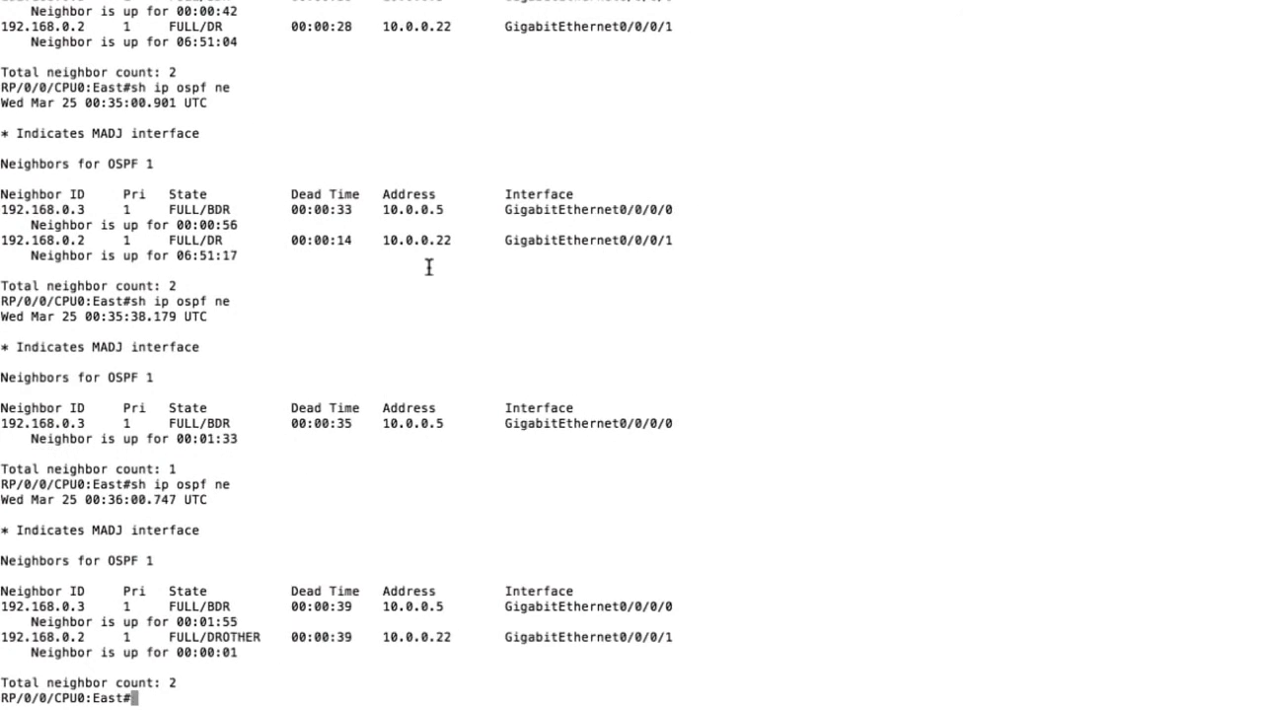
key(Up)
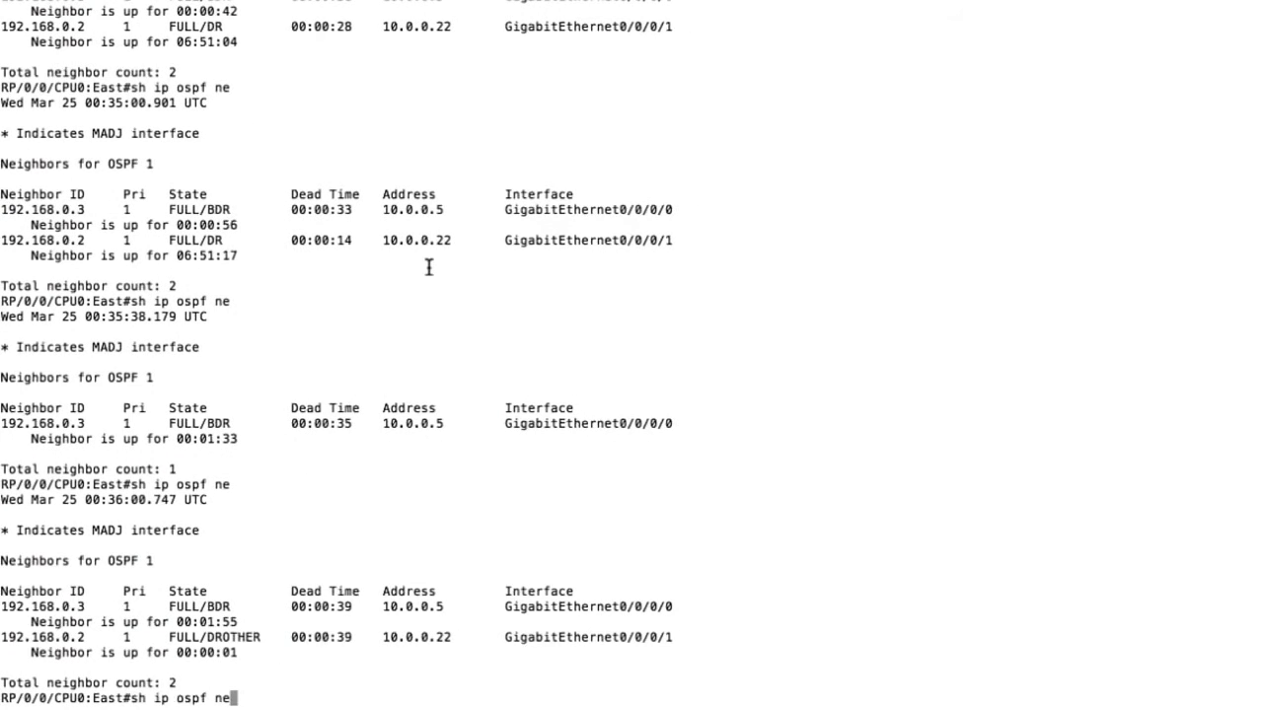
key(Down)
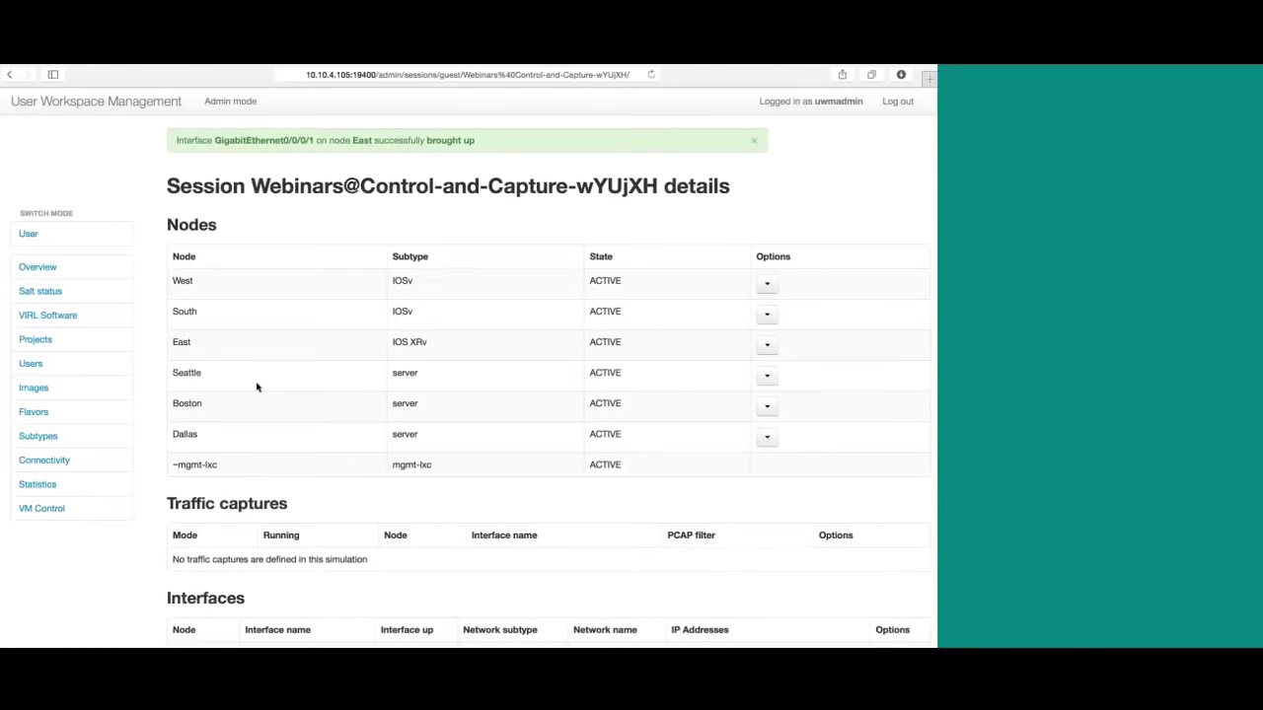
scroll(350, 384, down, 3)
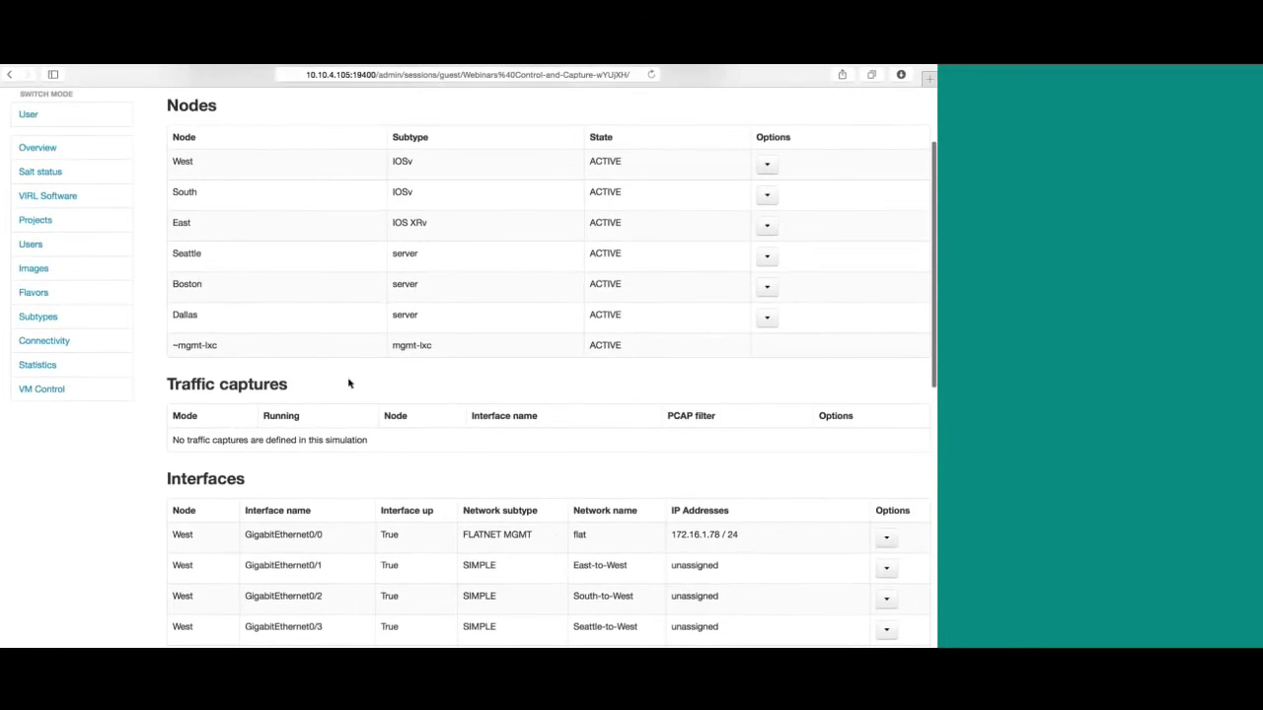
scroll(350, 384, down, 4)
scroll(349, 384, down, 1)
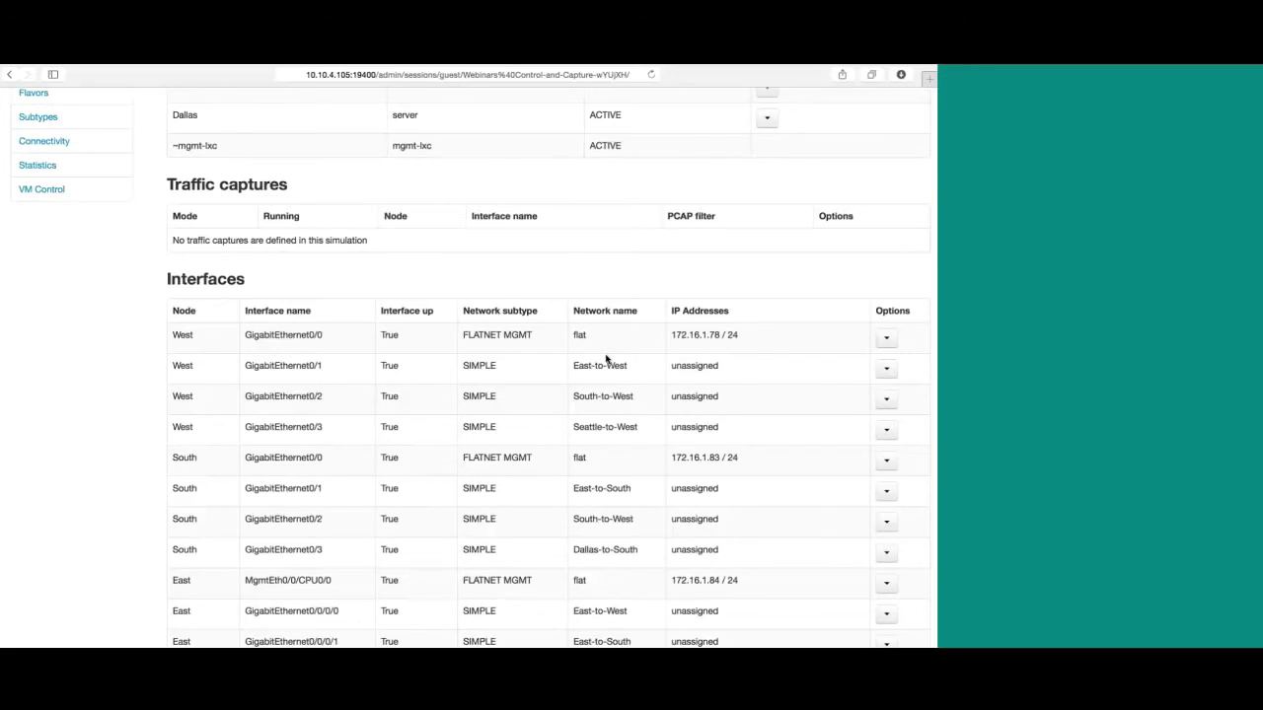
key(ctrl+Left)
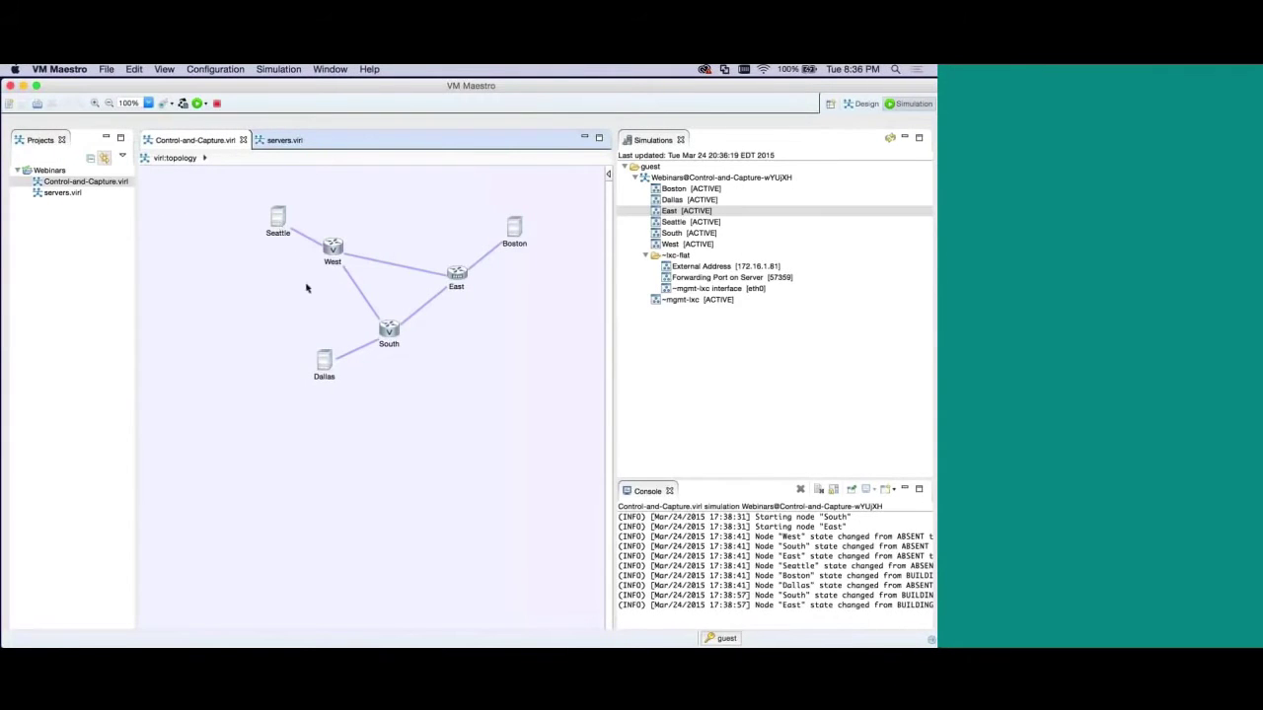
key(ctrl+Right)
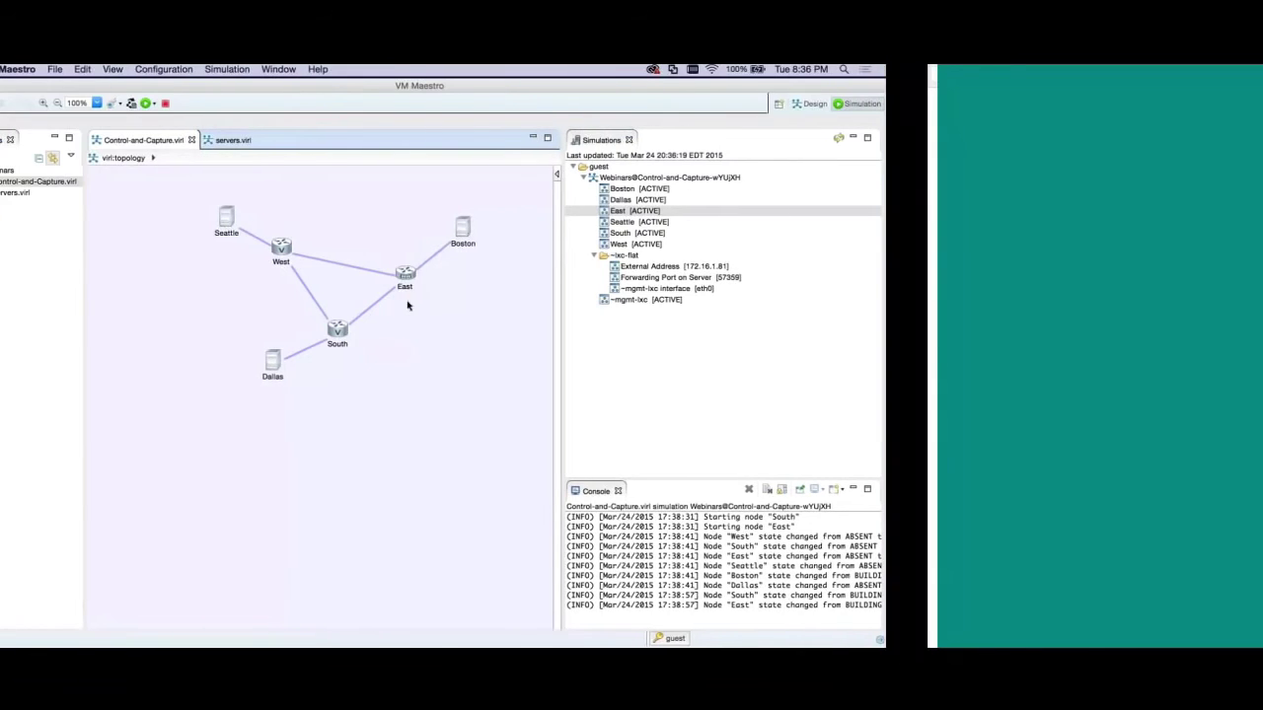
scroll(467, 502, down, 5)
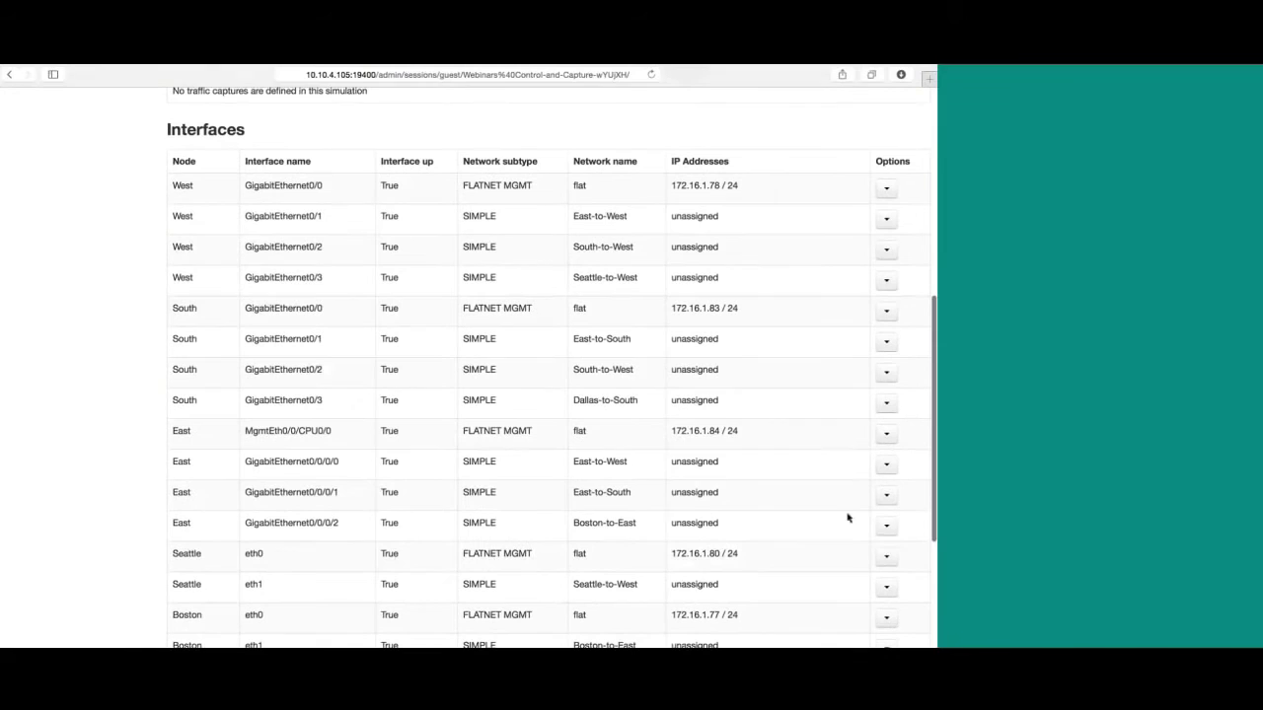
Create an unfiltered offline capture on East GigabitEthernet0/0/0/2 limited to 10 packets.
click(886, 526)
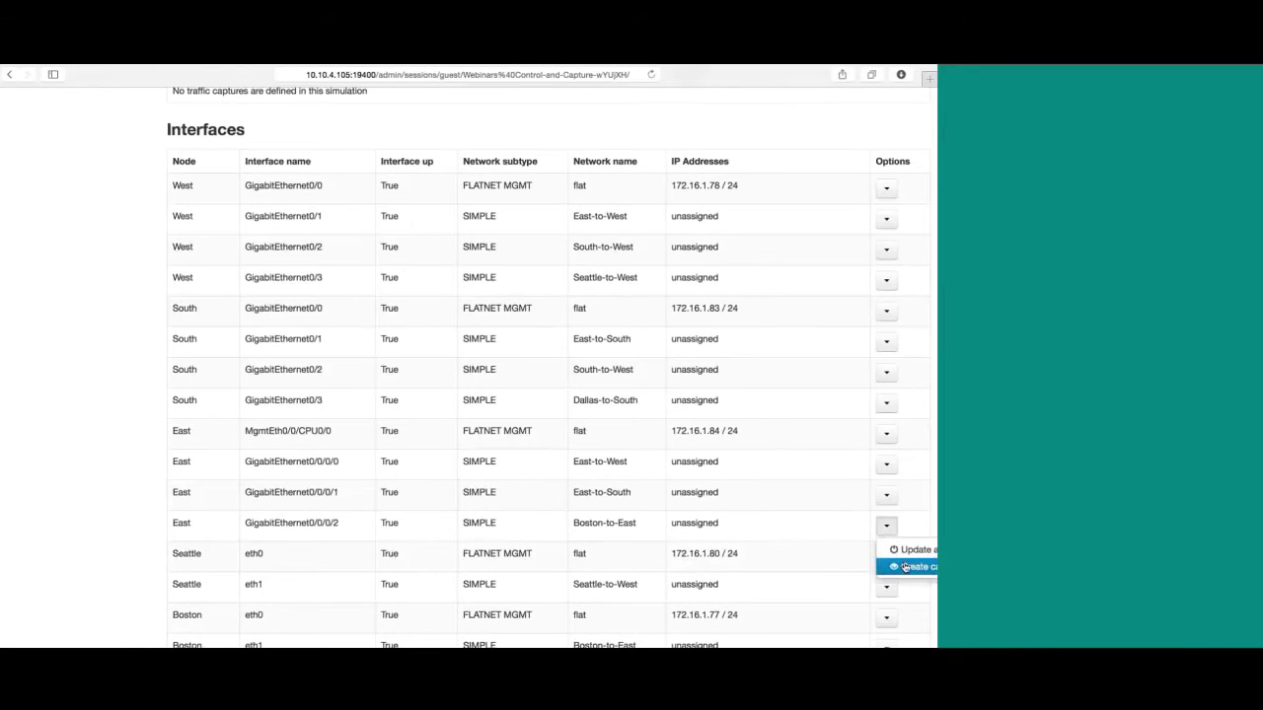
scroll(905, 567, right, 2)
click(873, 567)
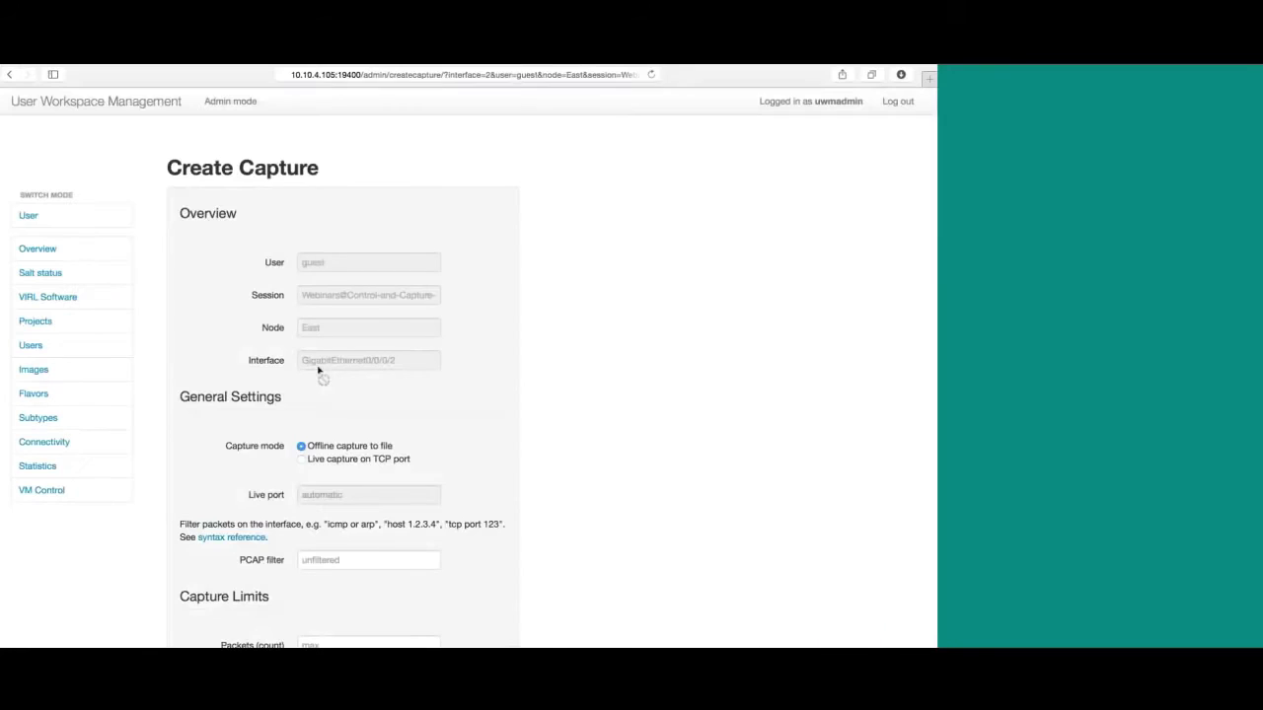
scroll(317, 370, down, 2)
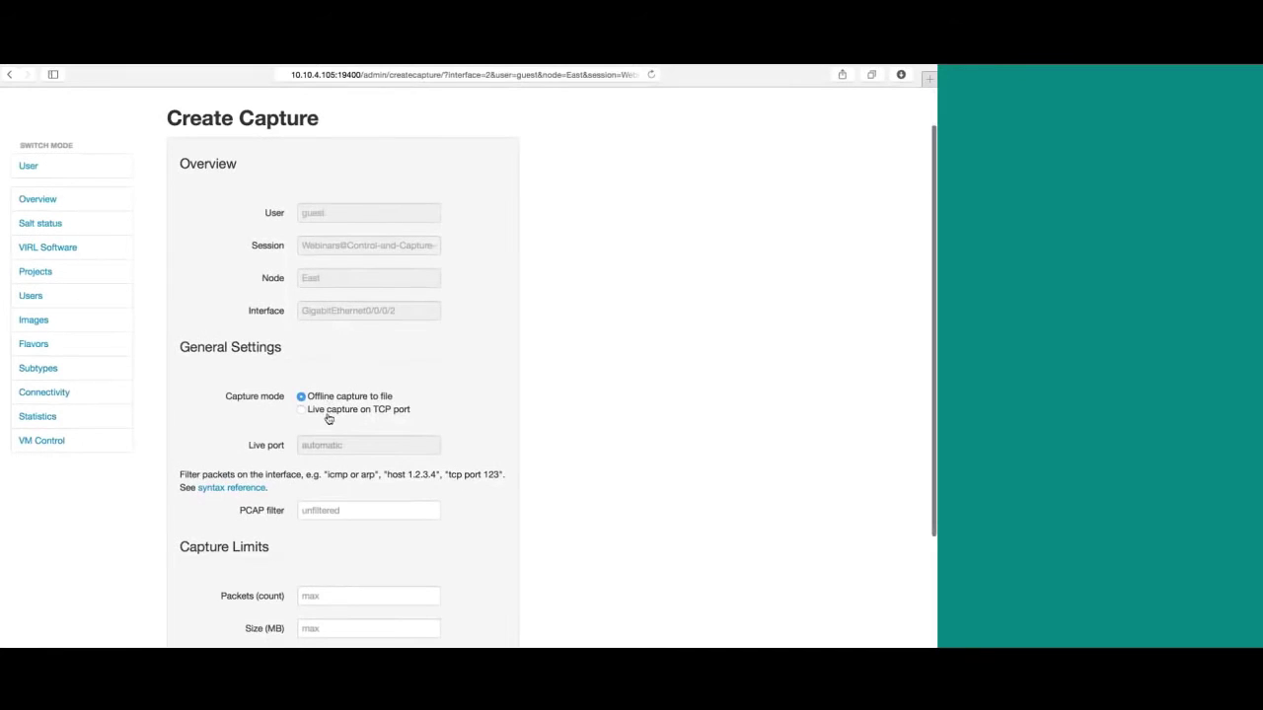
scroll(513, 422, down, 3)
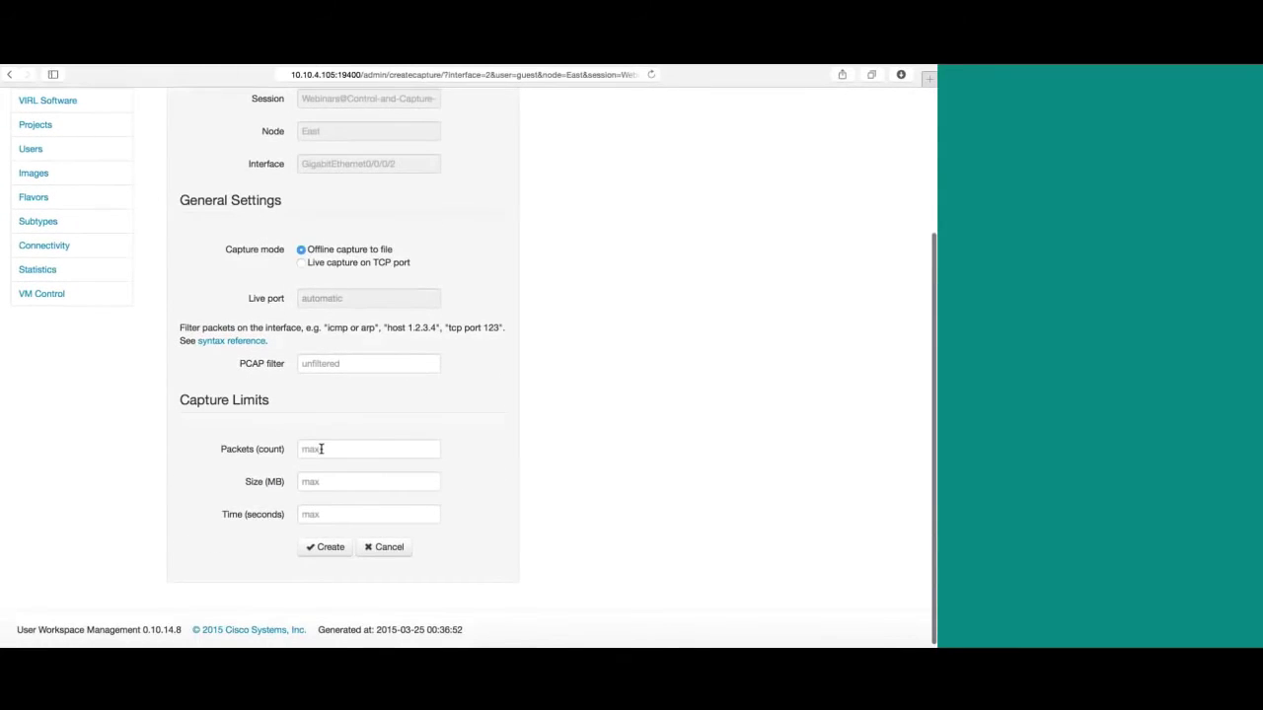
click(322, 449)
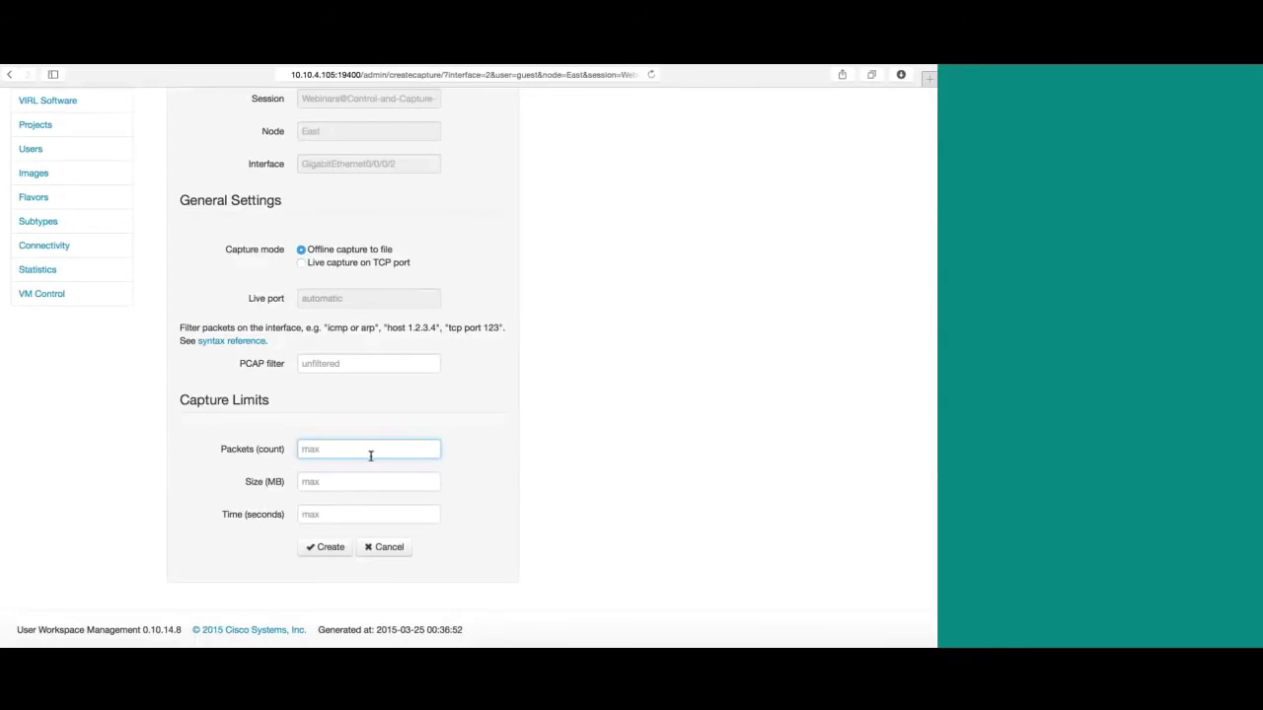
text(10)
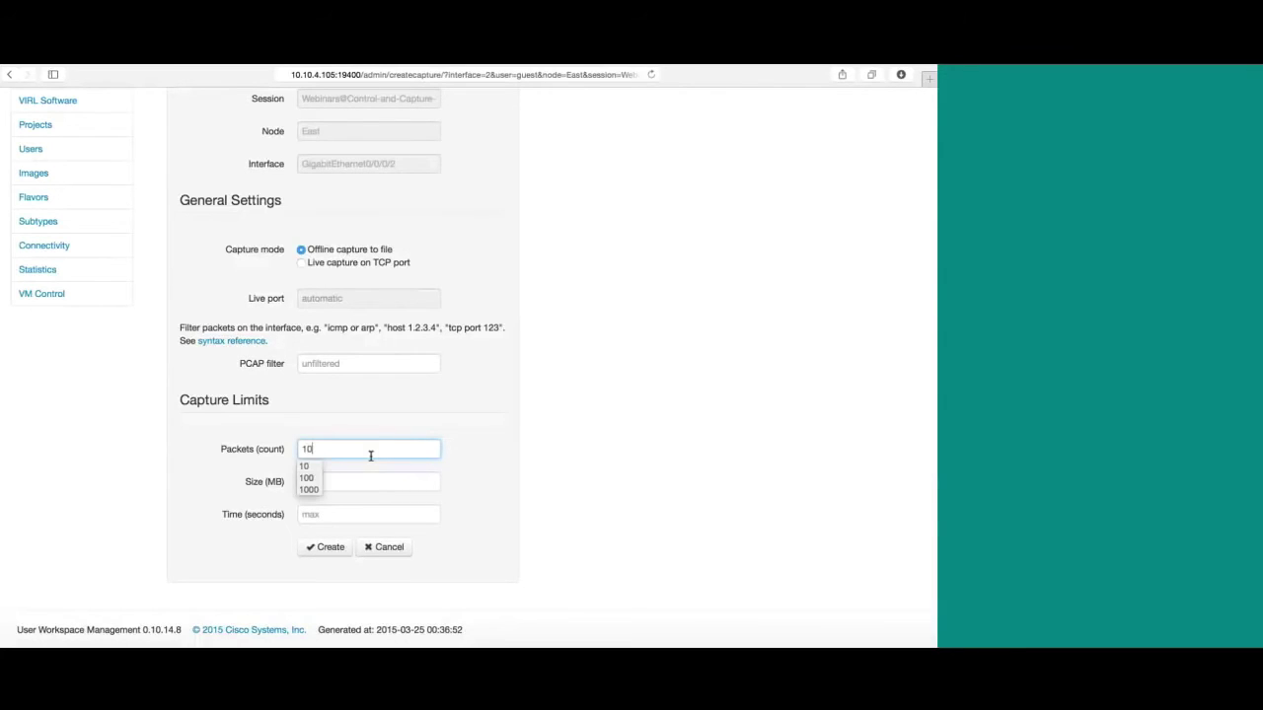
click(335, 548)
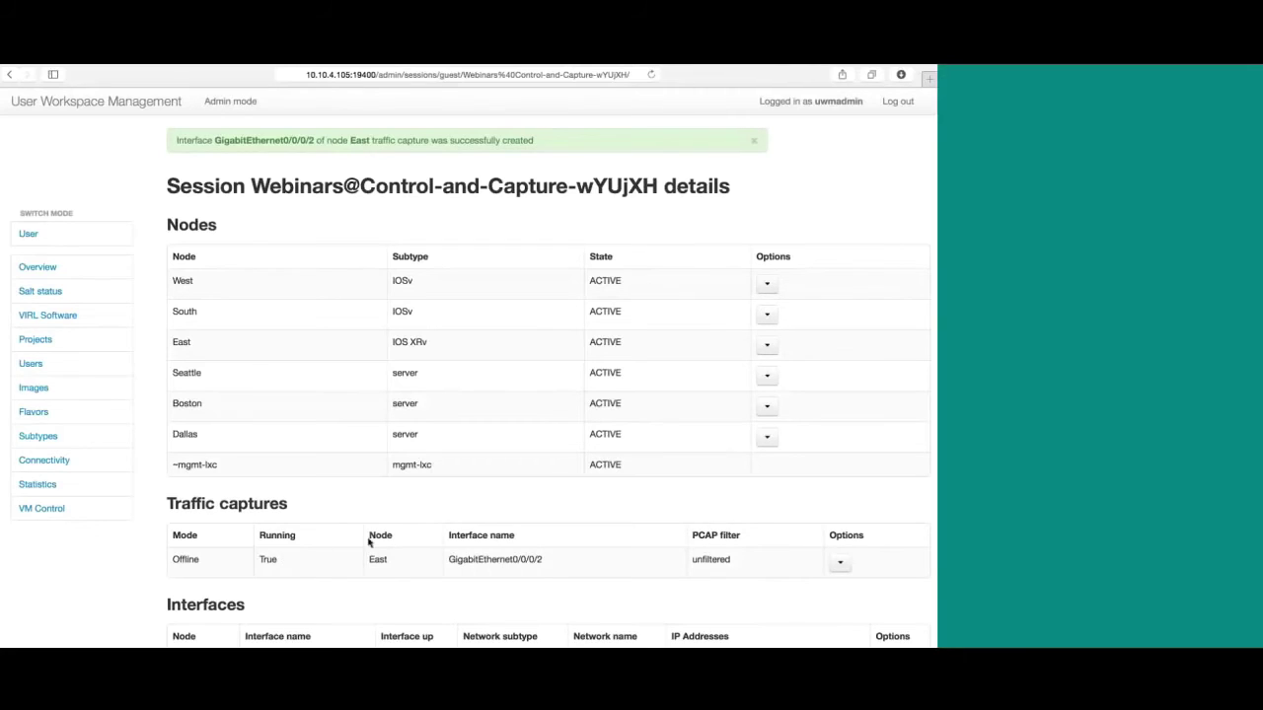
Refresh the page, fetch the East capture's packets as a .pcap, and open it in Wireshark.
click(651, 74)
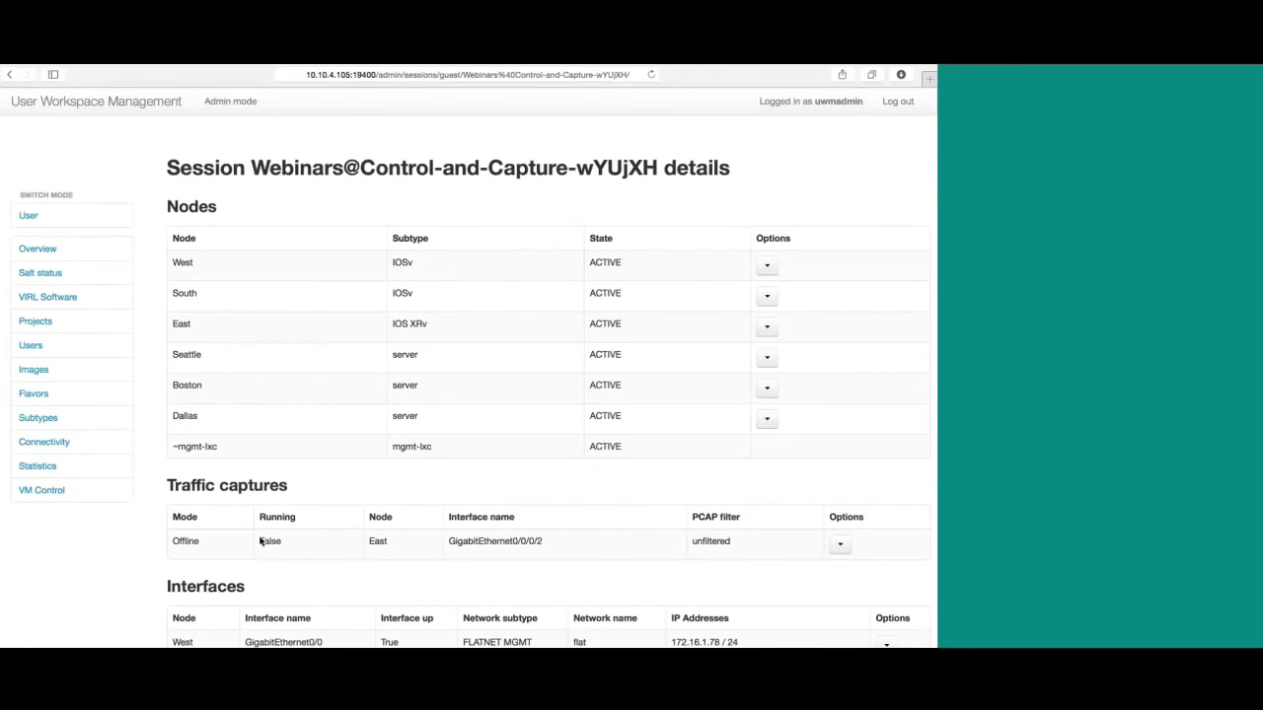
click(840, 543)
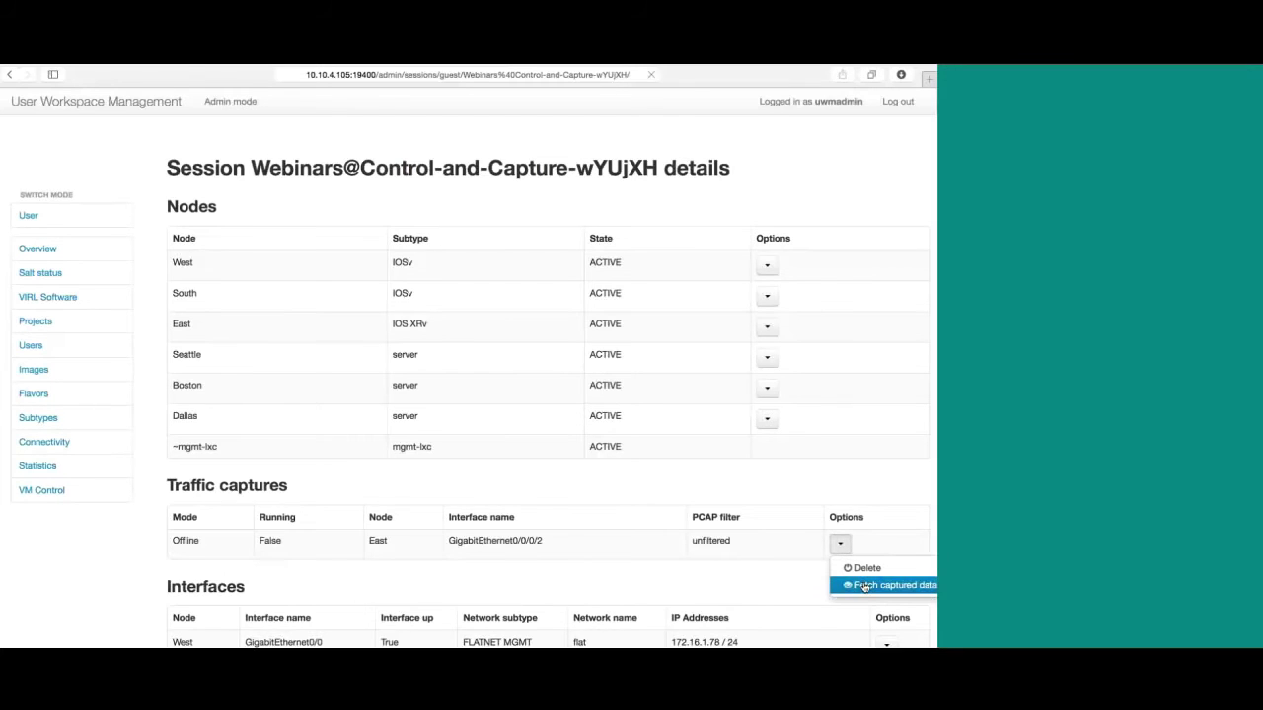
click(864, 585)
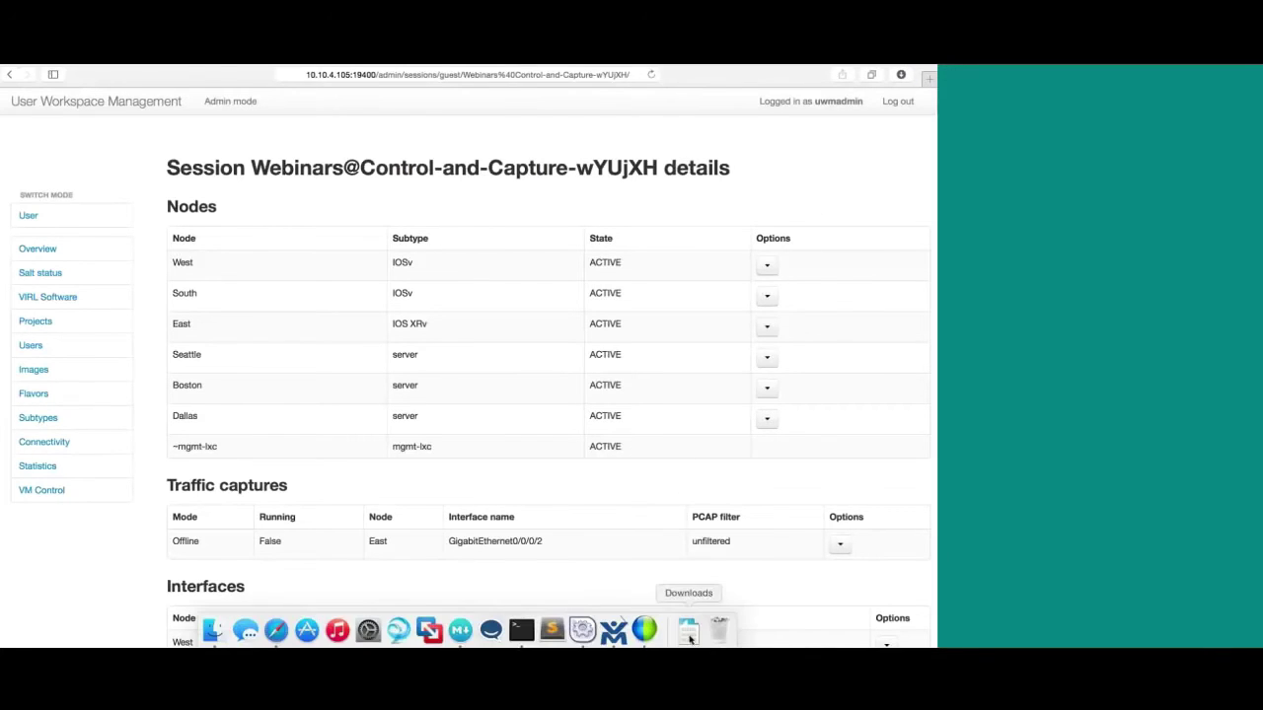
click(688, 637)
click(564, 557)
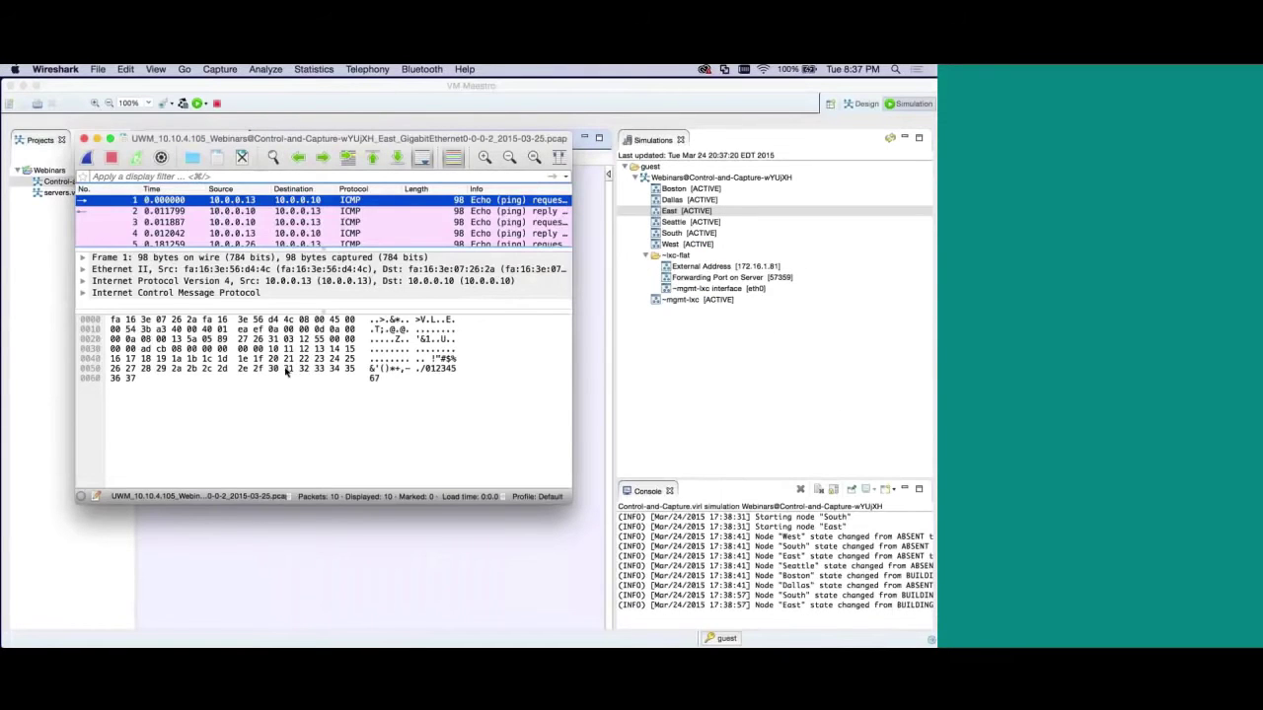
Step through the 10 captured ICMP packets, then close Wireshark.
key(Down)
key(Down)
key(Down)
key(Down)
key(Down)
key(Down)
key(Down)
key(Down)
key(Down)
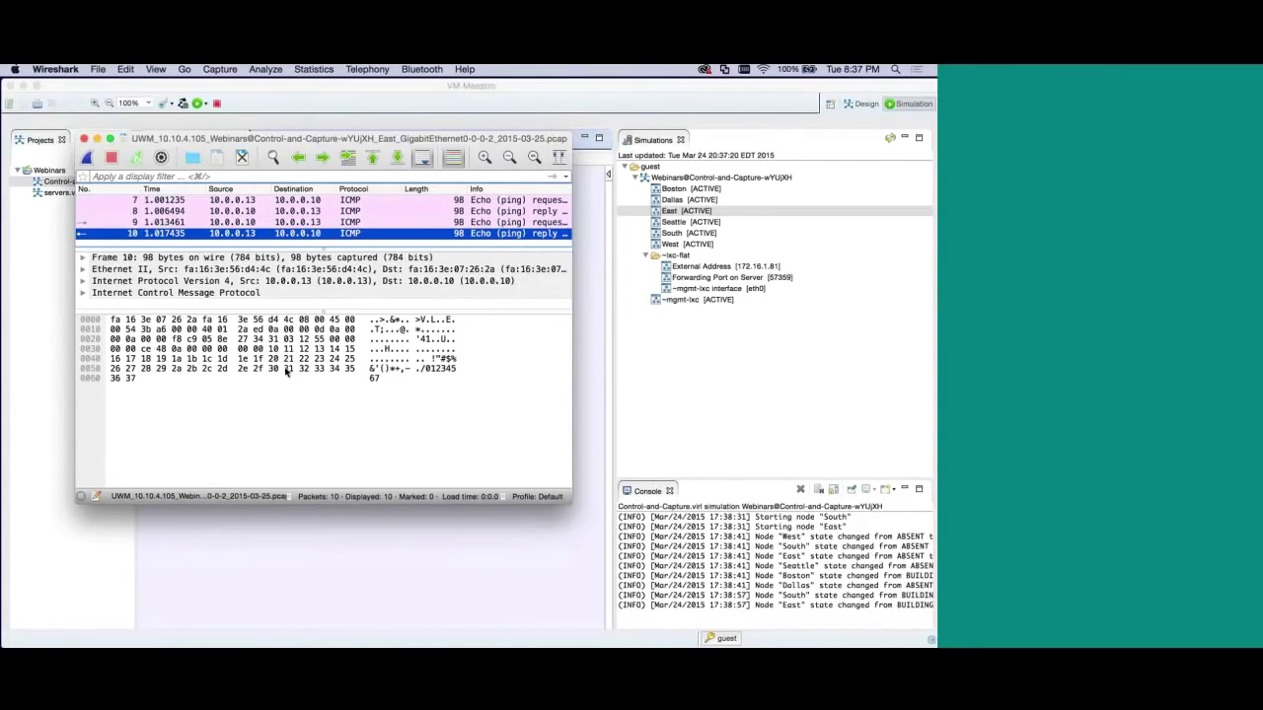
key(Up)
key(Up)
key(Up)
key(Up)
key(Up)
key(Up)
key(Up)
key(Up)
key(Up)
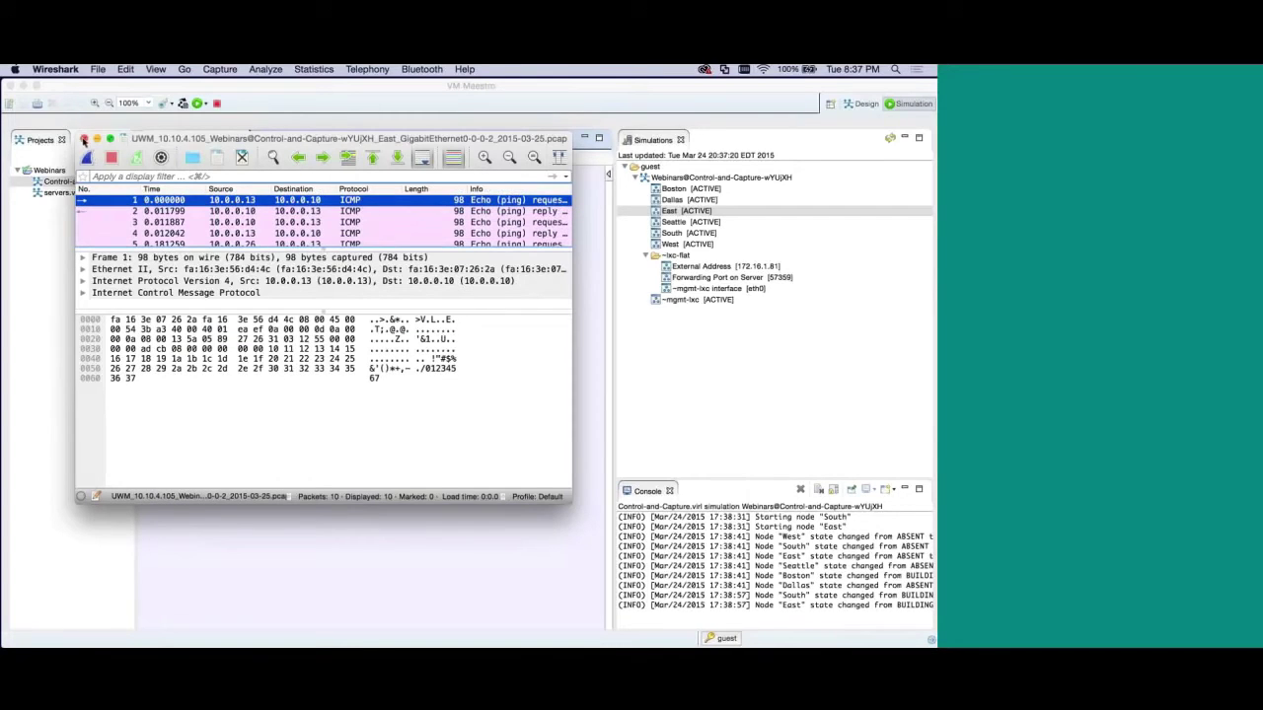
click(84, 139)
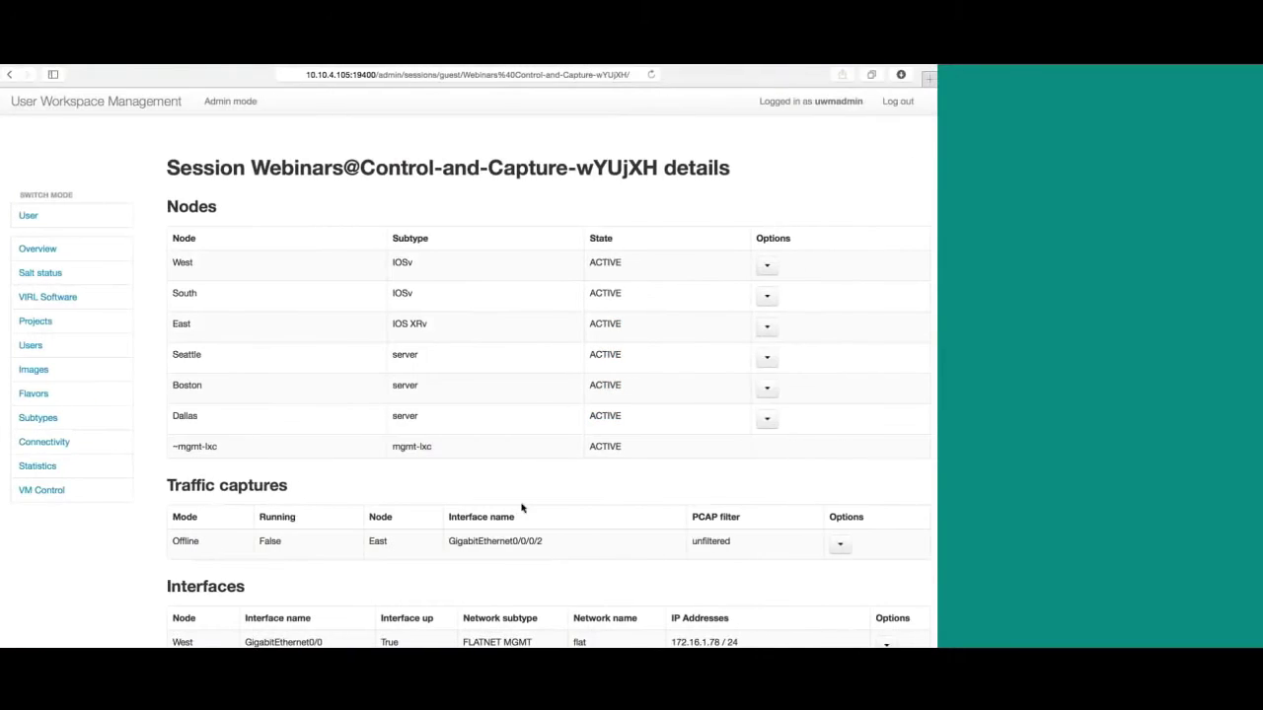
Create an unfiltered live capture on East GigabitEthernet0/0/0/2 served on TCP port 40000.
scroll(522, 508, down, 5)
scroll(522, 508, down, 4)
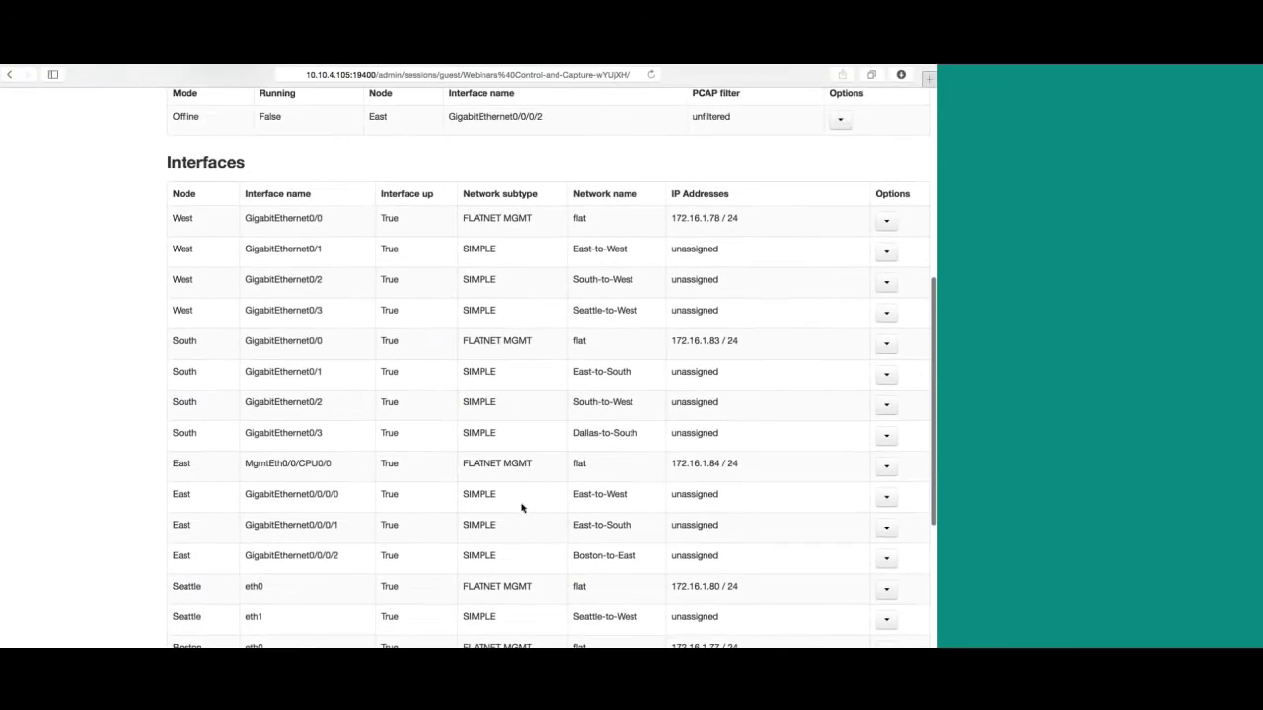
scroll(522, 508, down, 1)
click(887, 506)
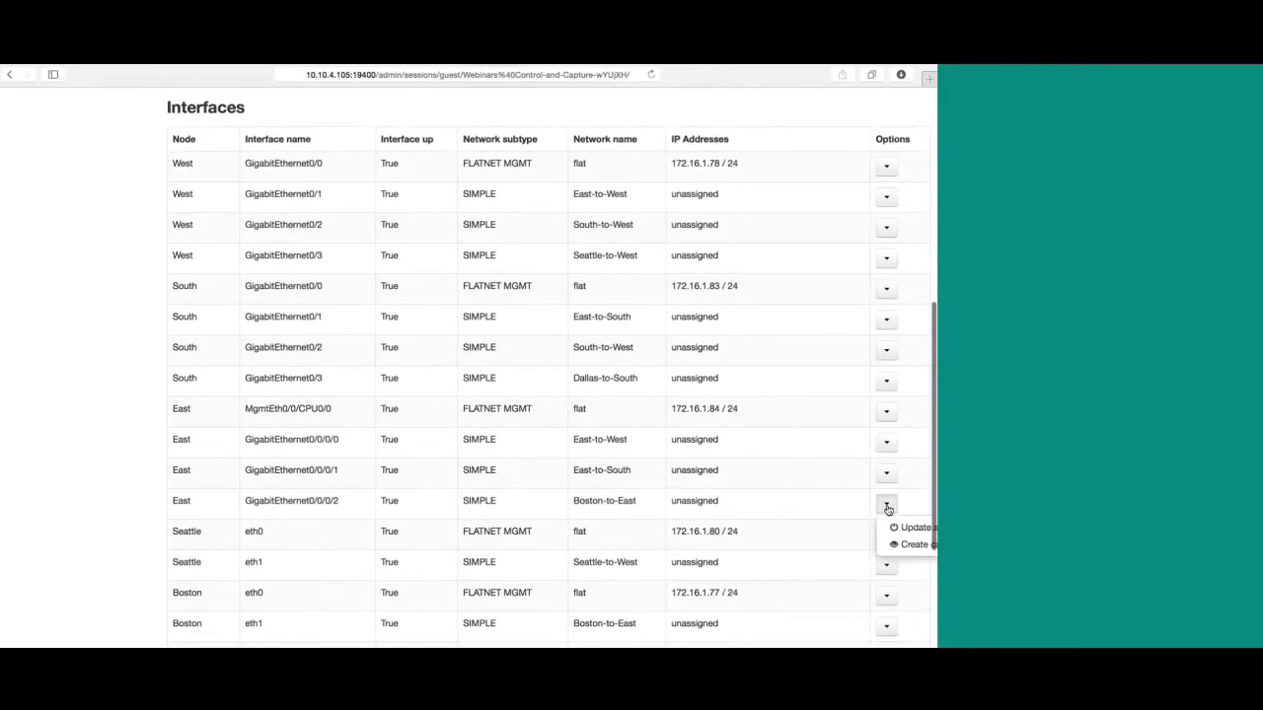
click(900, 545)
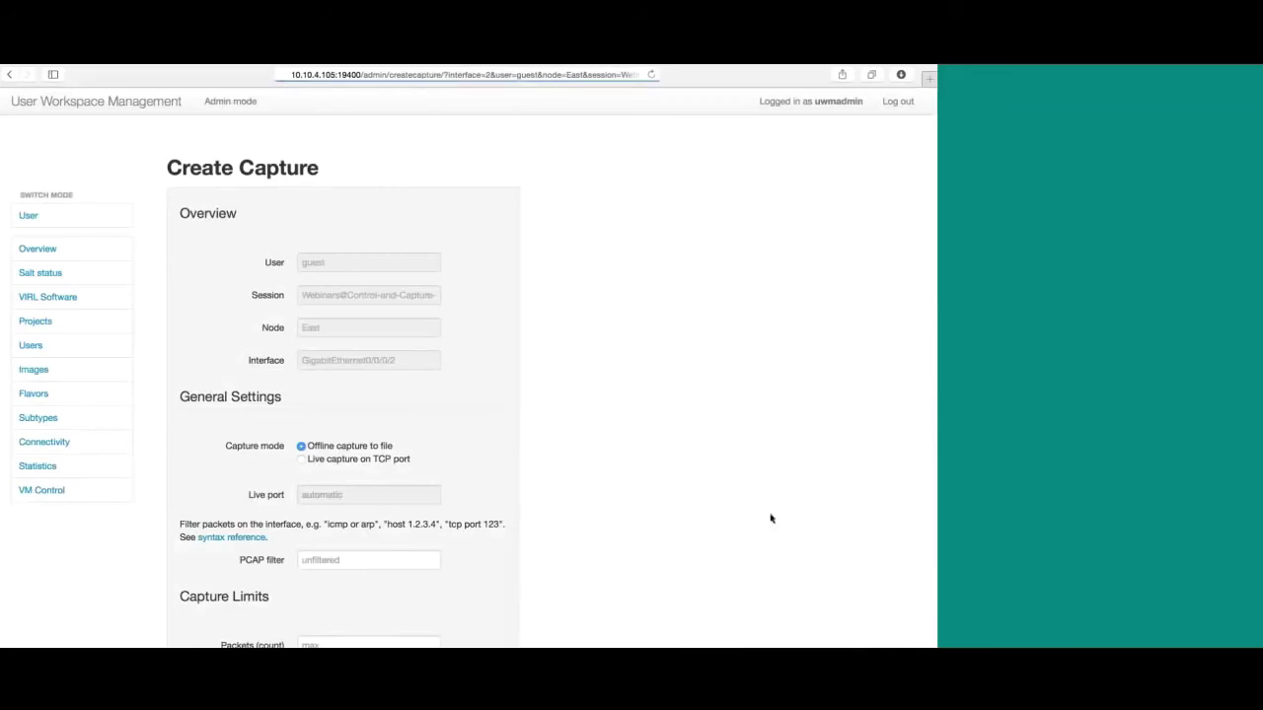
scroll(509, 421, down, 1)
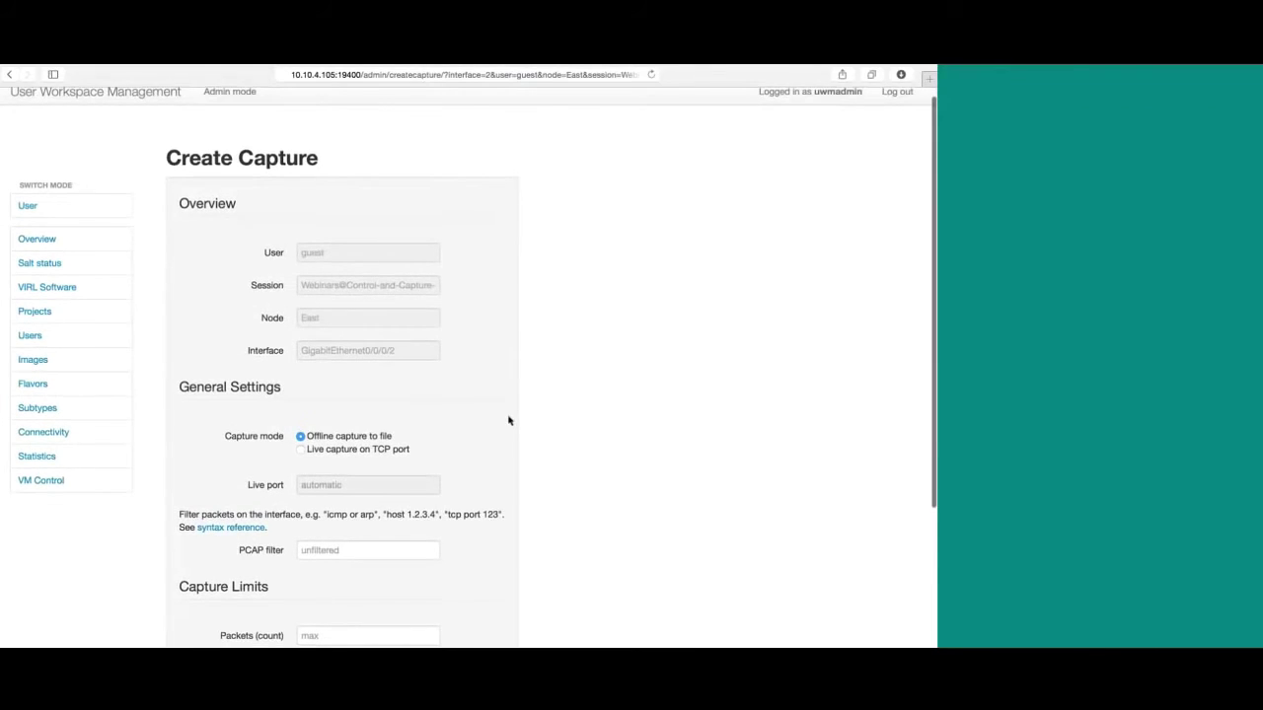
scroll(509, 420, down, 1)
click(300, 434)
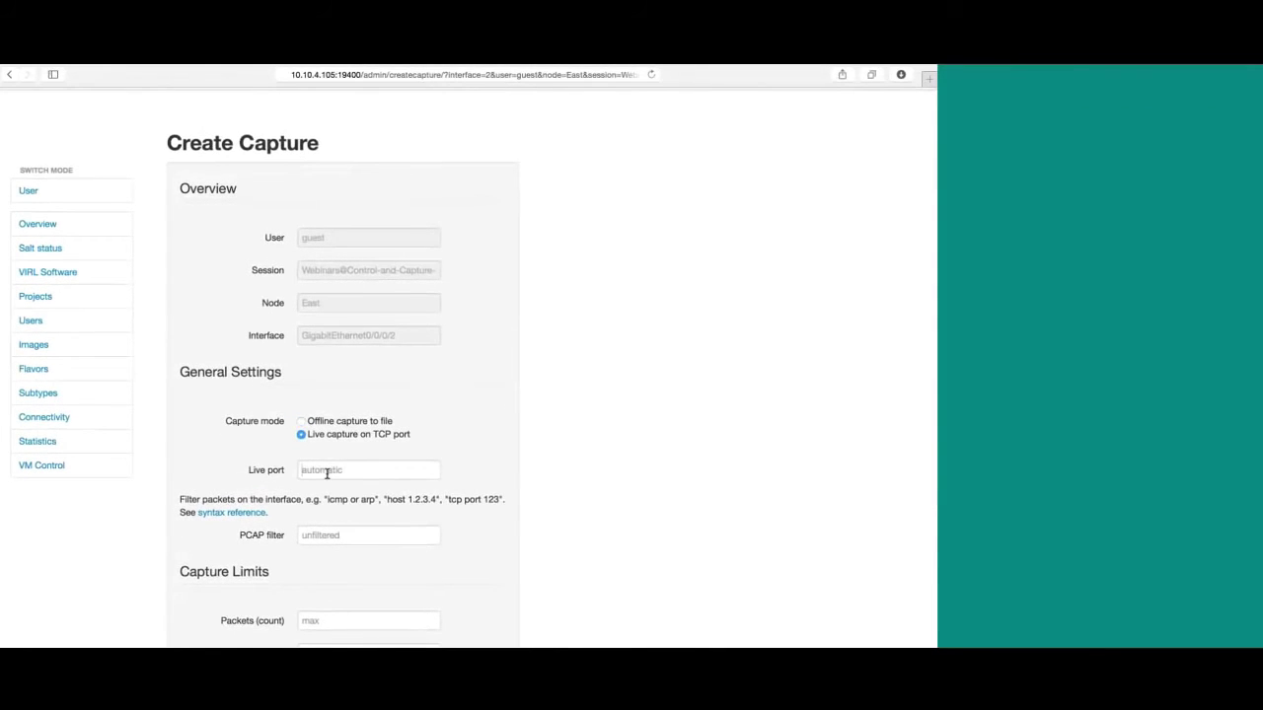
click(327, 470)
text(40000)
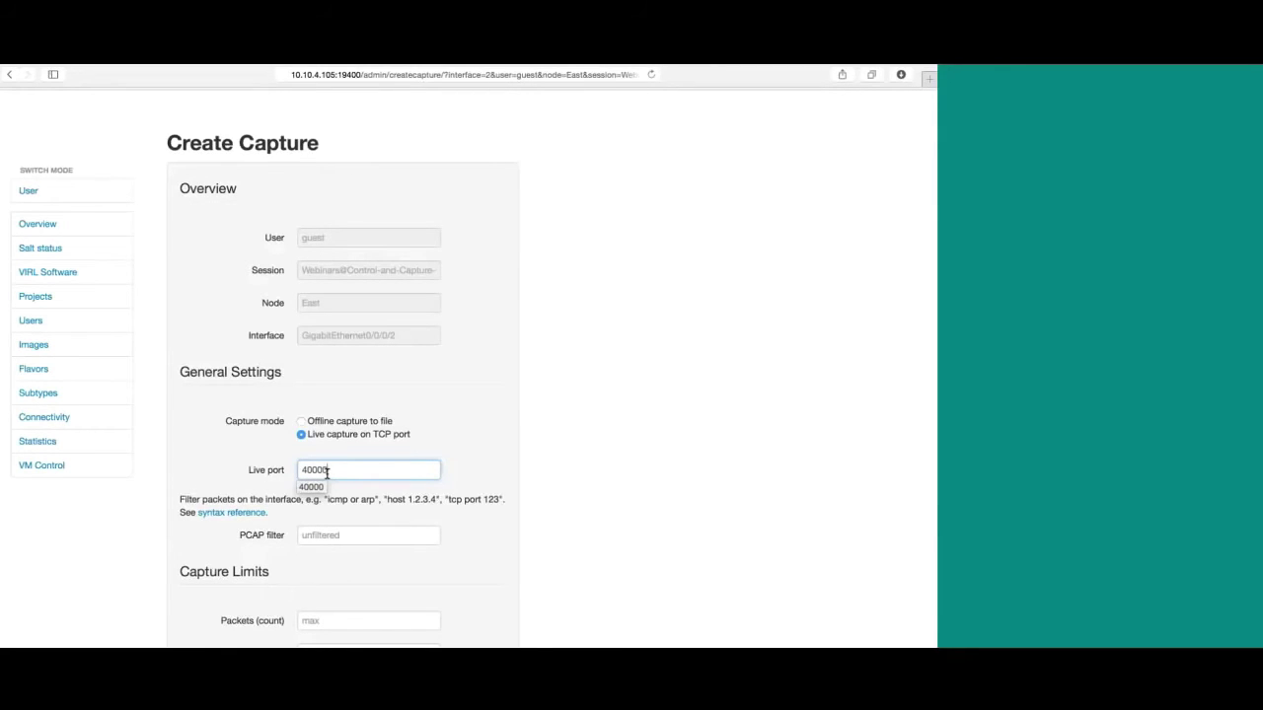
scroll(326, 470, down, 5)
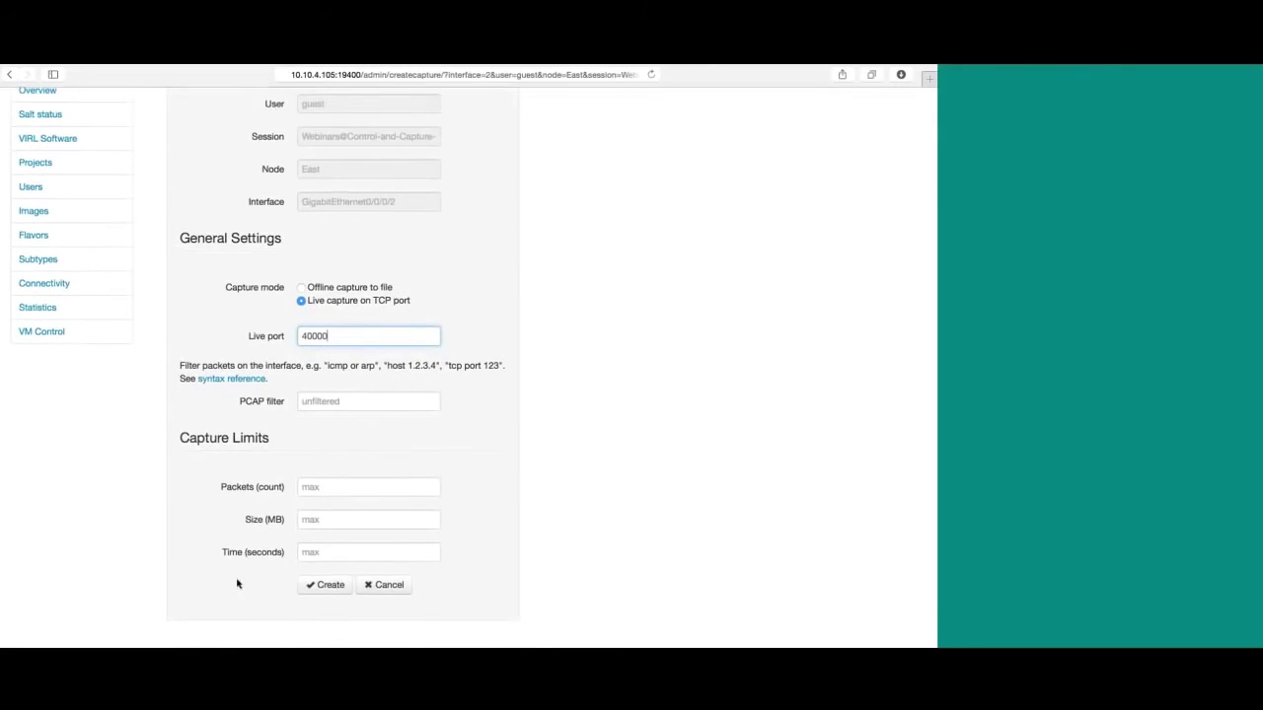
click(327, 587)
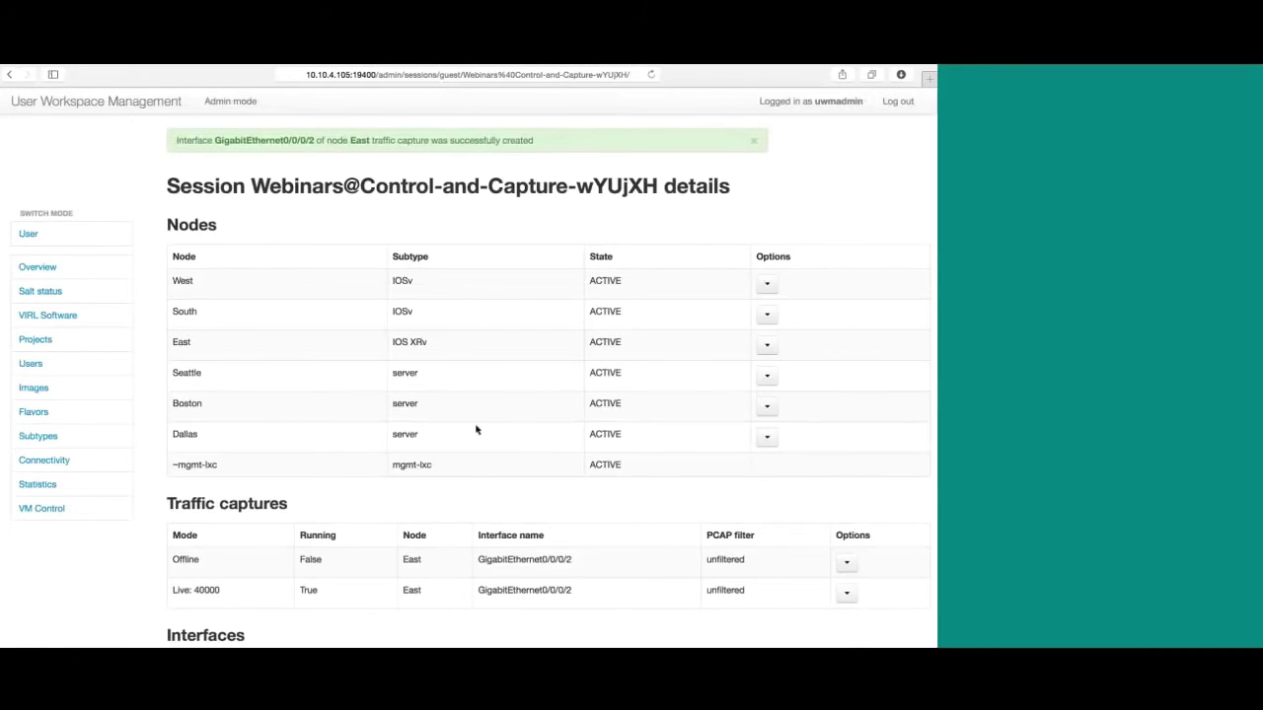
Run nc 10.10.4.105 40000 > live1.pcap in the Terminal's NetCat session.
key(ctrl+Right)
click(696, 71)
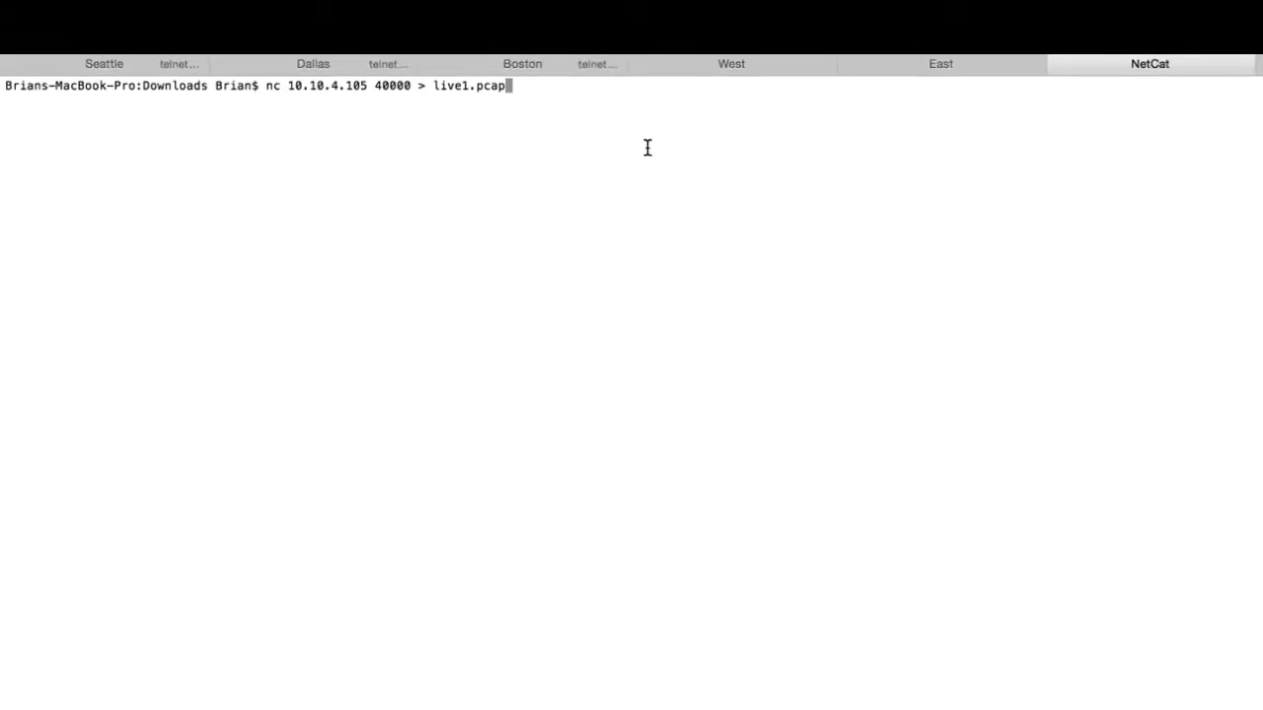
key(Return)
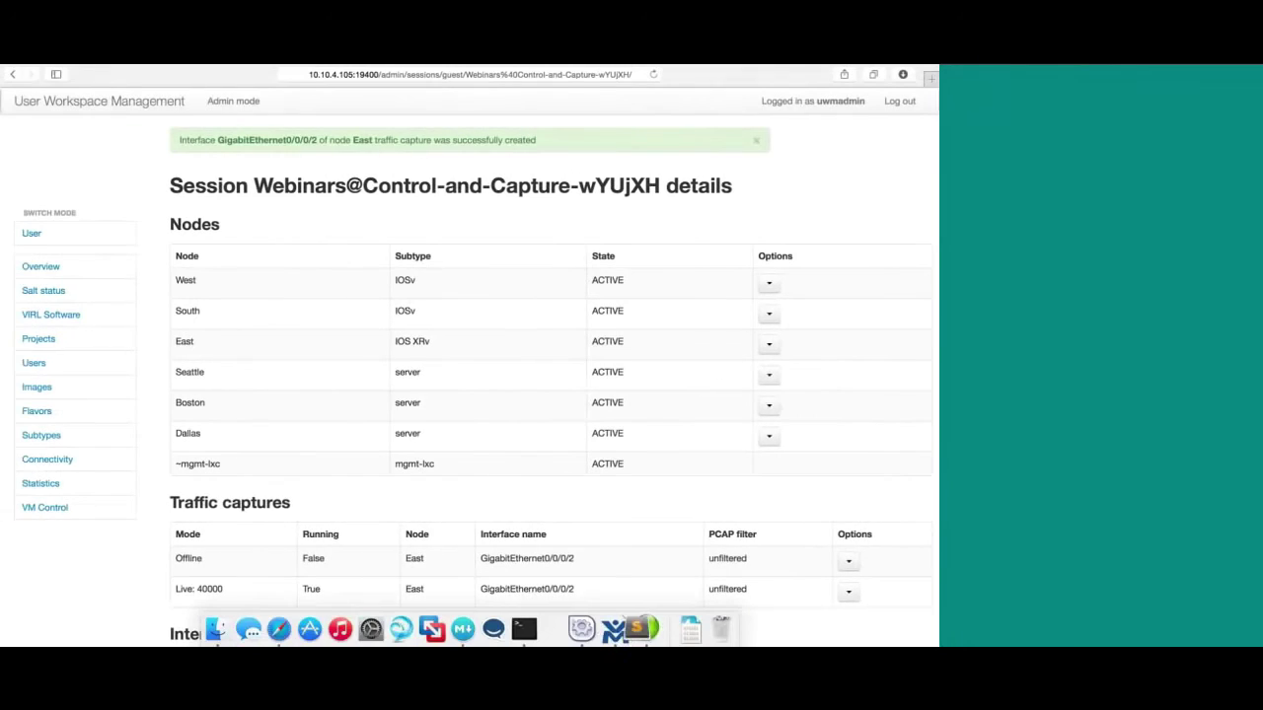
right_click(680, 633)
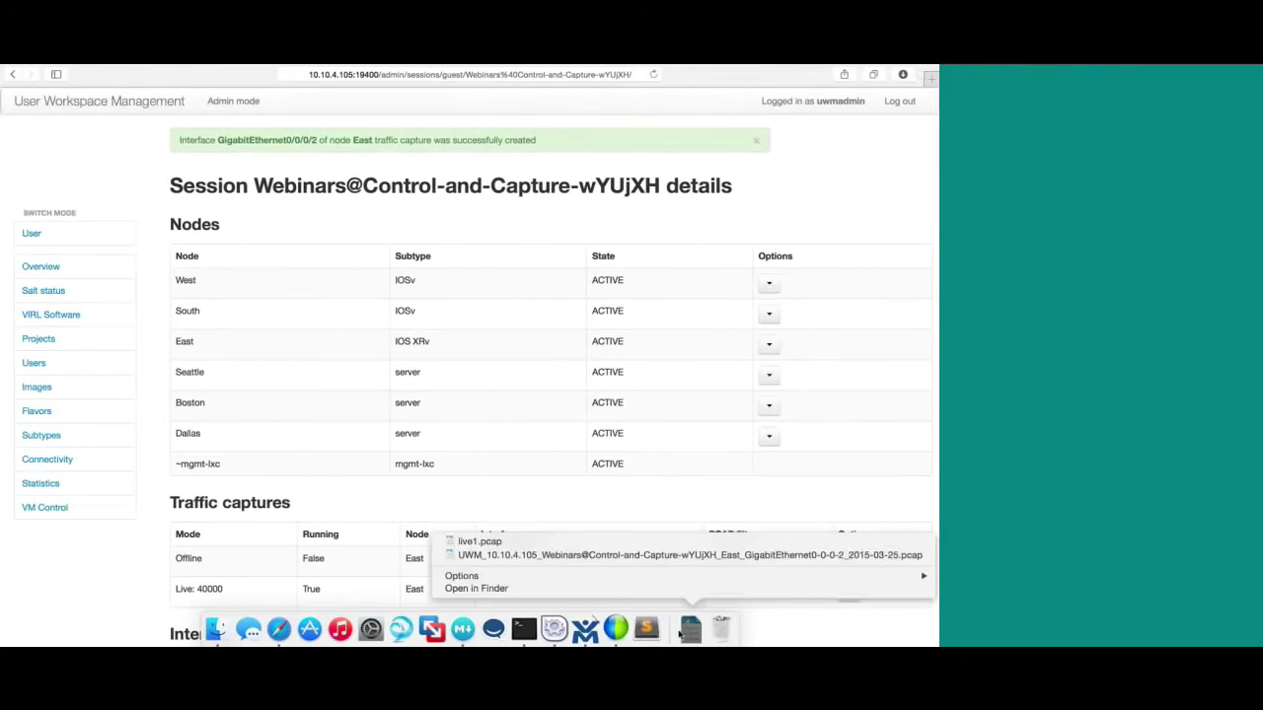
Open live1.pcap in Wireshark, browse its ICMP packets, and reload until it shows 159 packets.
click(506, 543)
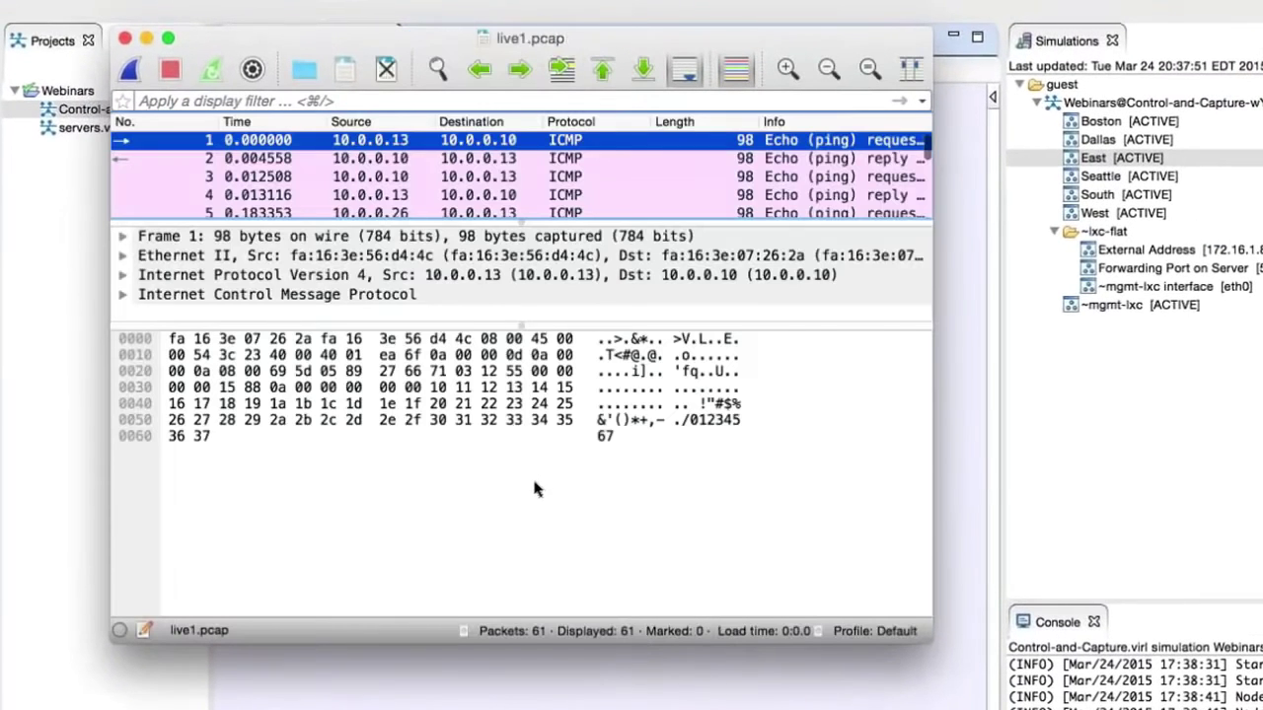
click(269, 196)
key(Down)
key(Down)
key(Down)
key(Down)
key(Down)
key(Down)
key(Down)
key(Down)
key(Down)
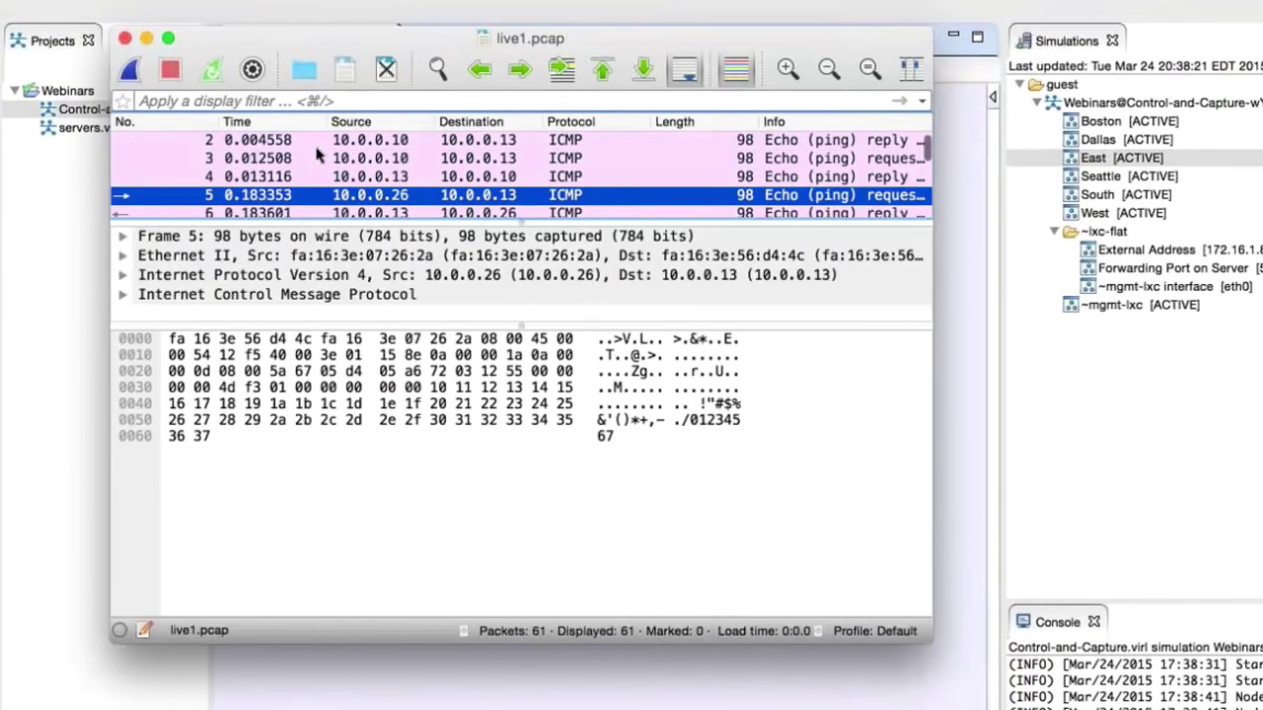
key(Down)
key(Down)
key(Down)
key(Down)
key(Down)
key(Down)
key(Down)
key(Down)
key(Down)
key(Down)
key(Down)
key(Down)
key(Down)
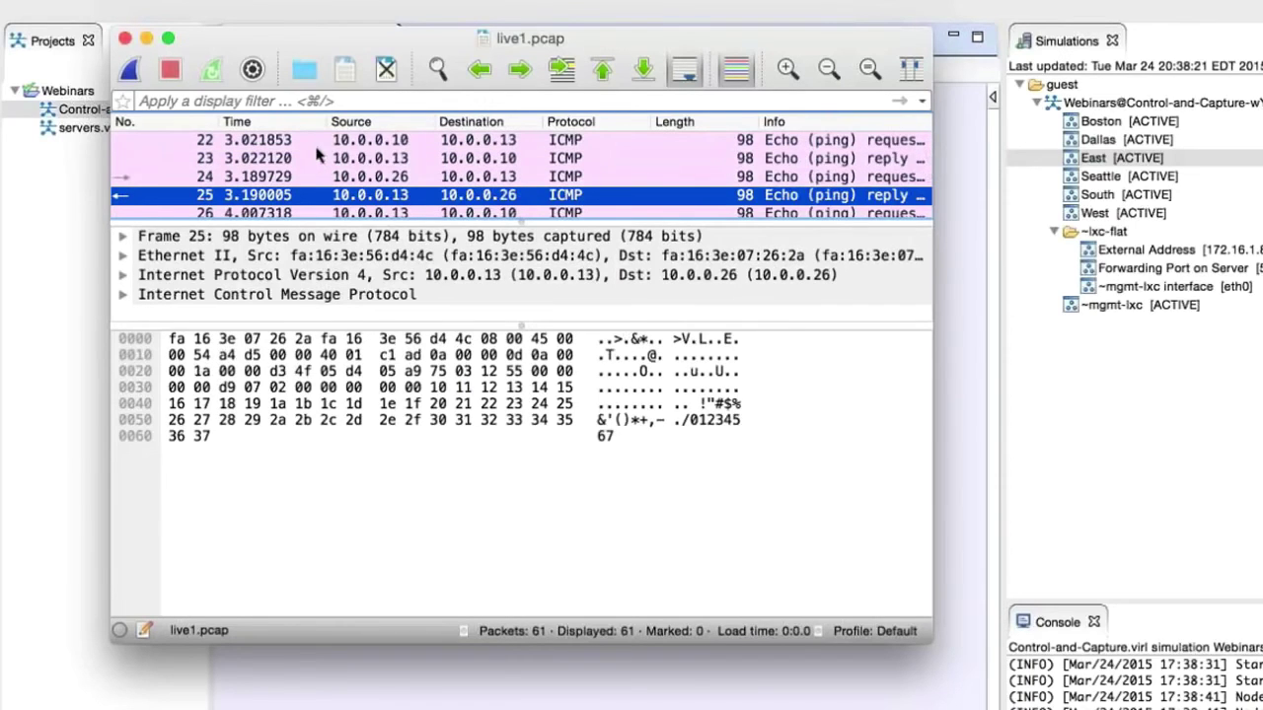
key(Down)
key(Down)
key(Down)
key(Down)
key(Down)
key(Down)
key(Down)
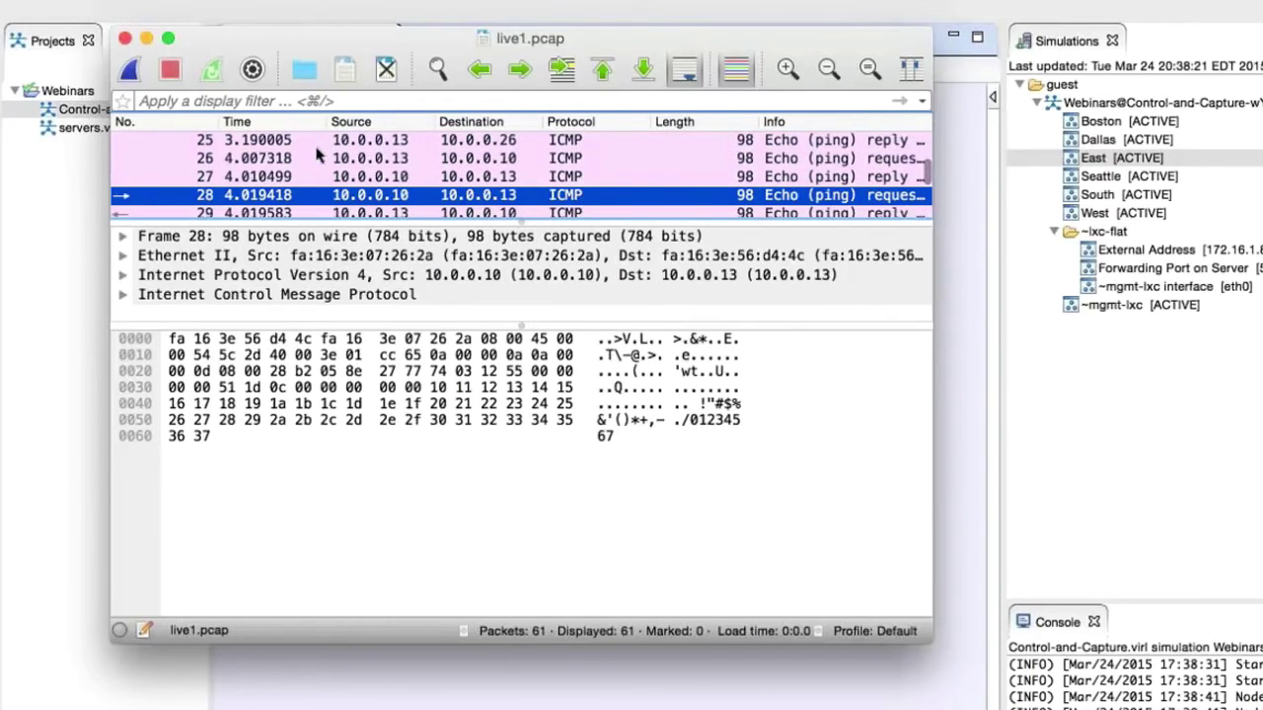
key(super+r)
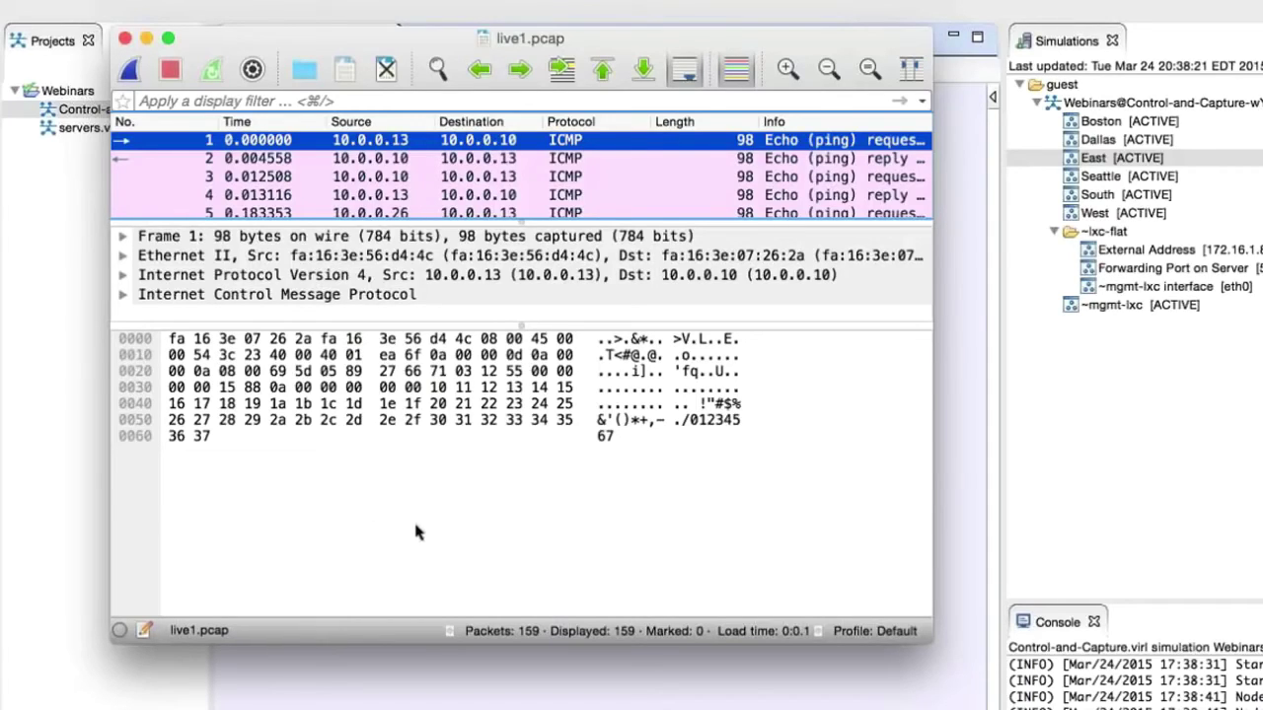
Close Wireshark and delete the Live: 40000 capture in the browser.
click(125, 38)
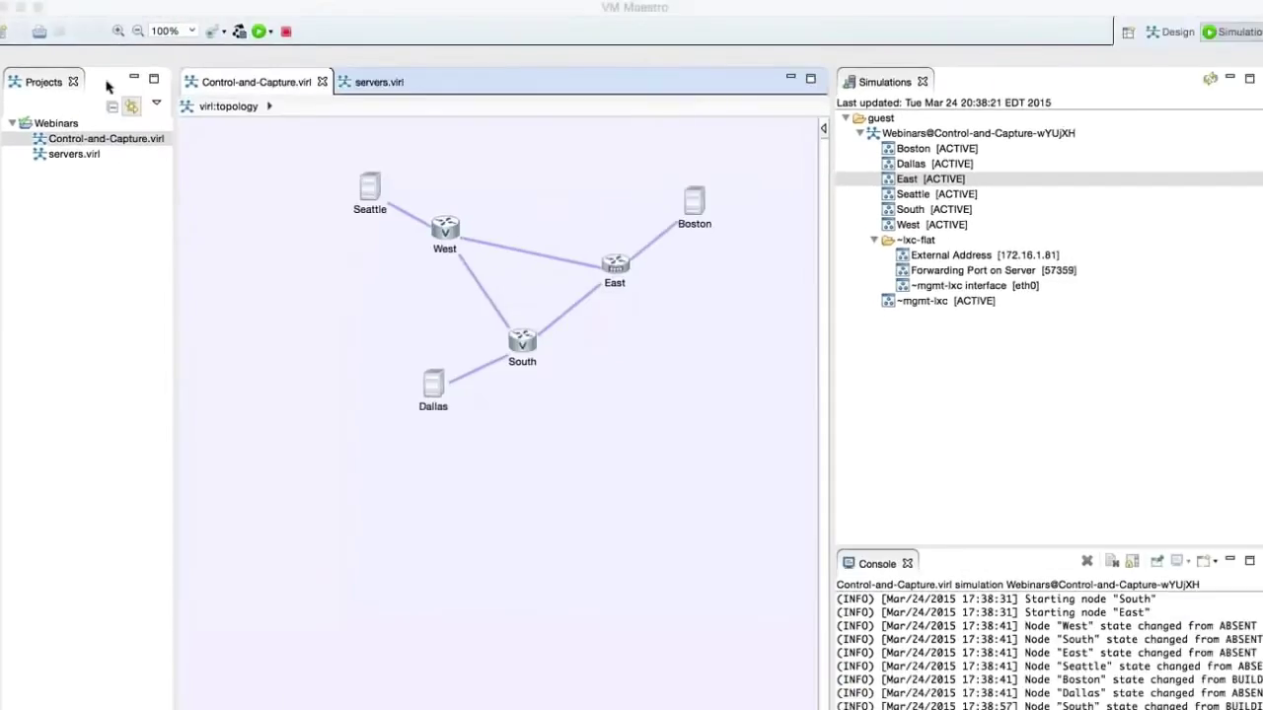
key(ctrl+Right)
scroll(484, 459, down, 2)
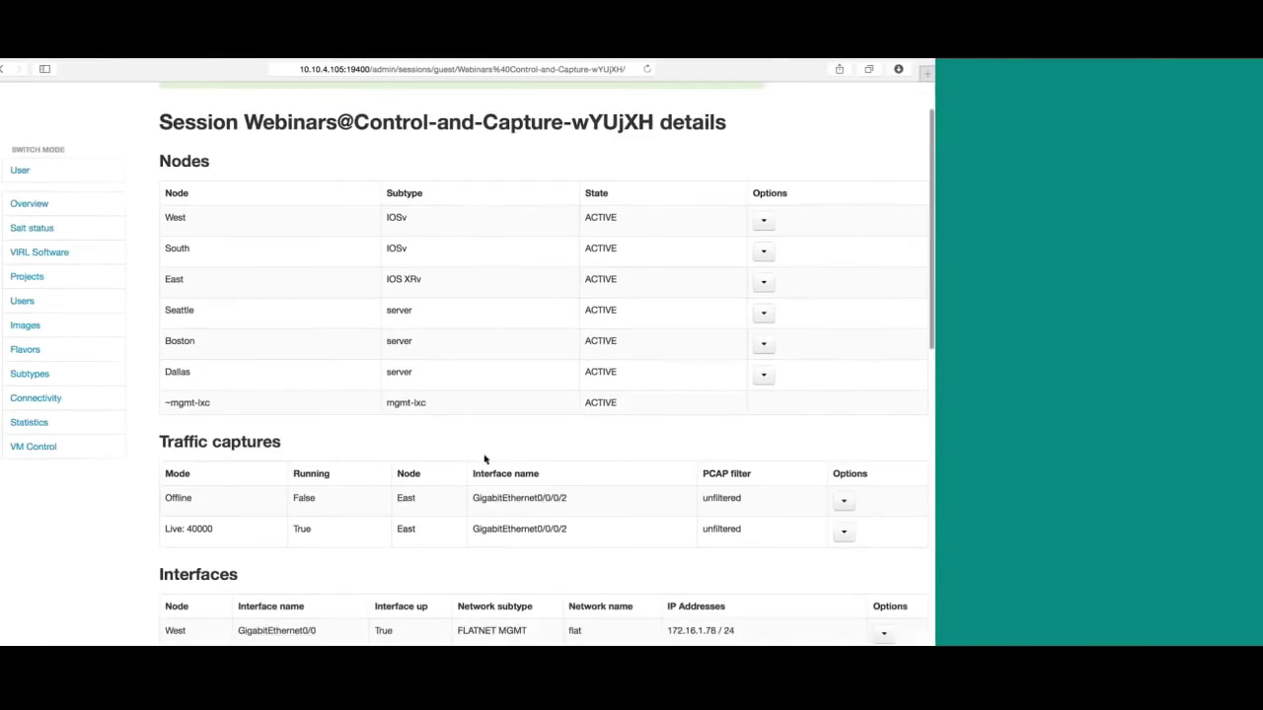
scroll(484, 459, down, 2)
click(844, 454)
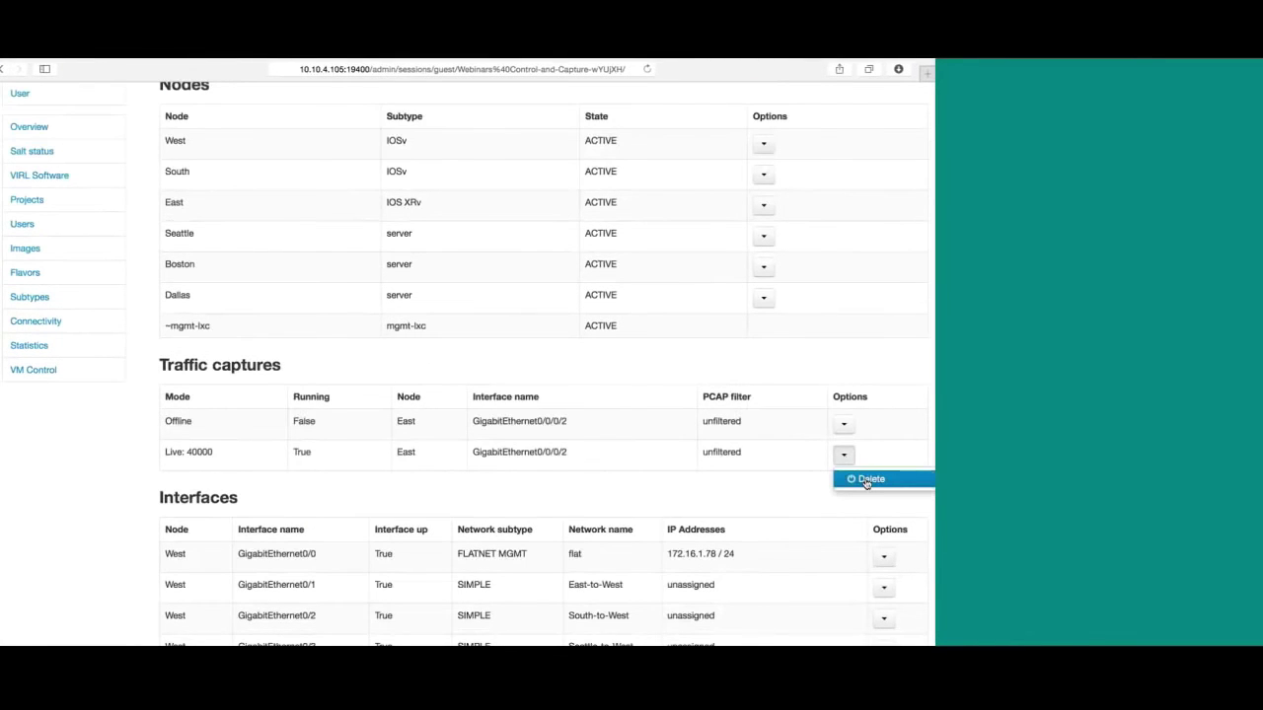
click(866, 481)
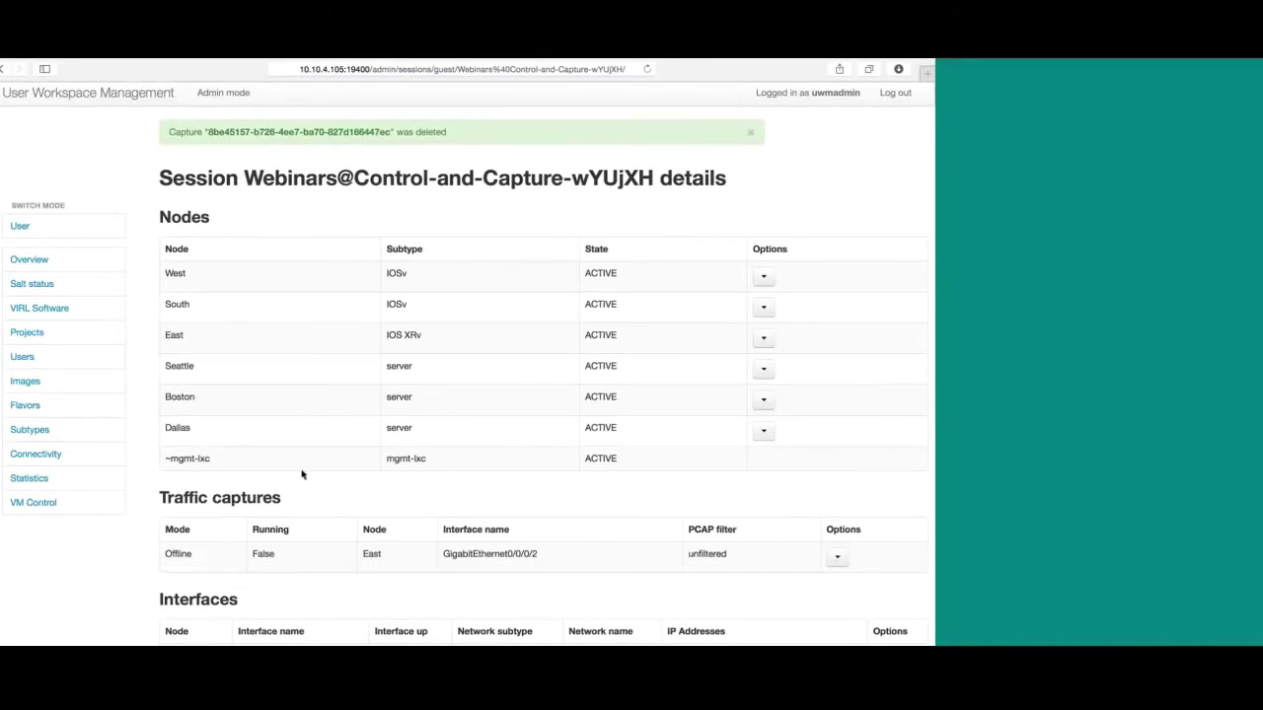
Open the Options menu for East's GigabitEthernet0/0/0/2 interface.
scroll(302, 474, down, 5)
scroll(302, 474, down, 5)
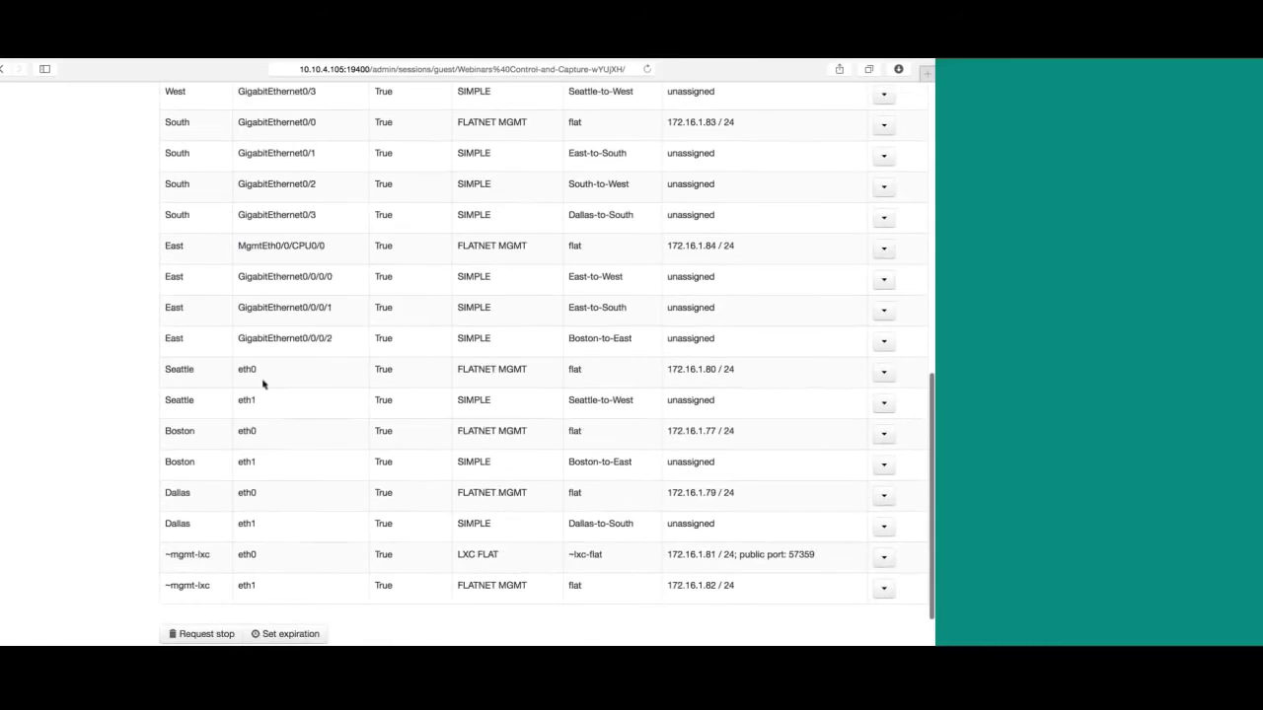
scroll(238, 335, up, 1)
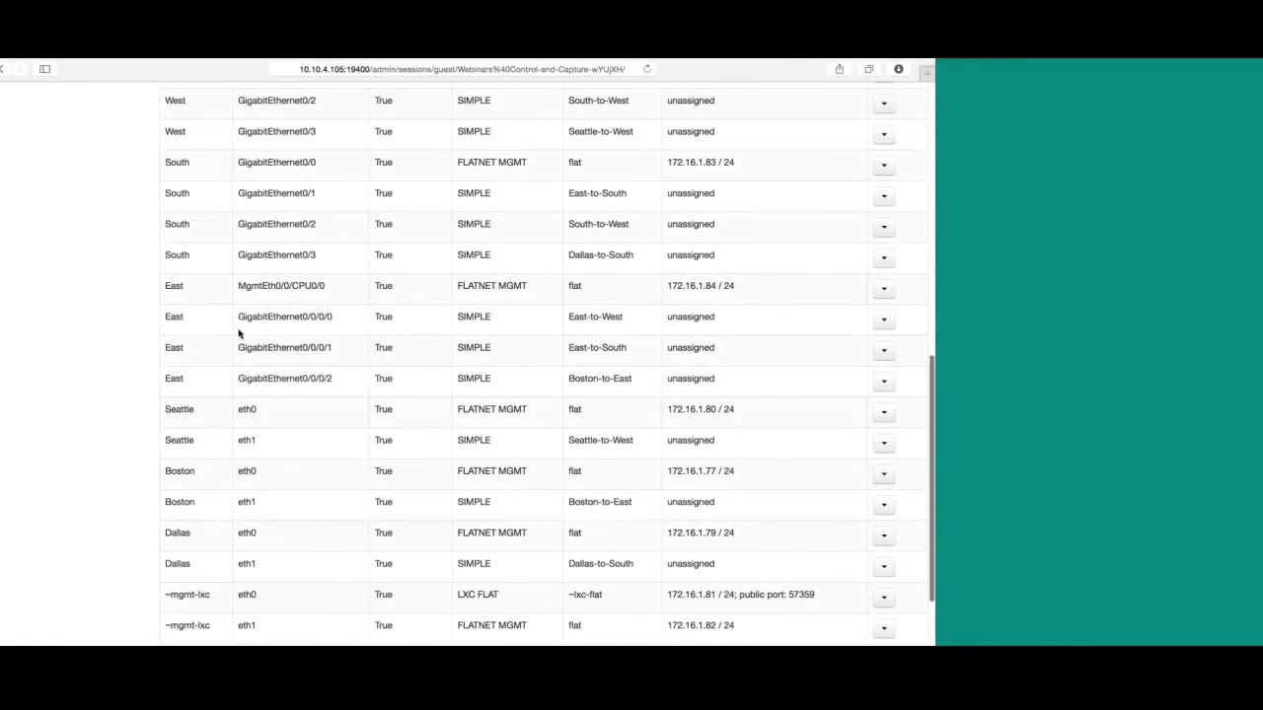
scroll(238, 335, up, 3)
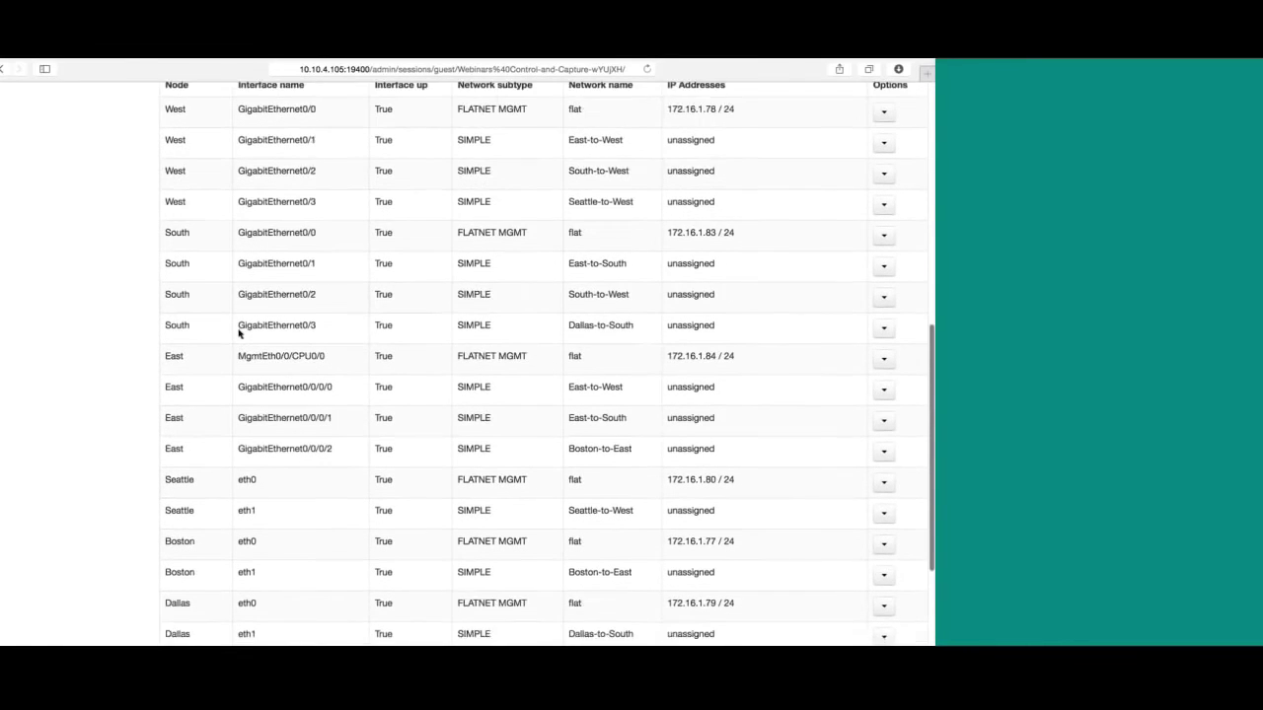
click(884, 484)
Start a new capture form for East Gi0/0/0/2, read the pcap-filter manual, then close it.
click(891, 528)
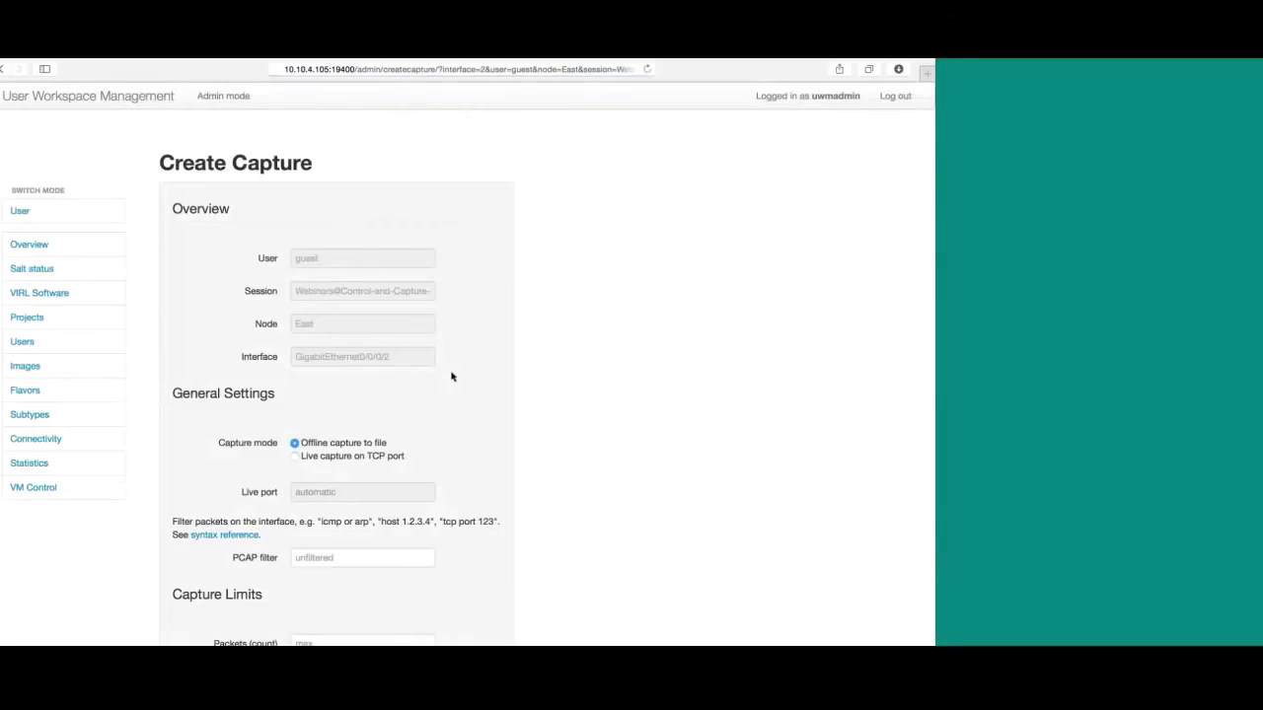
scroll(451, 372, down, 3)
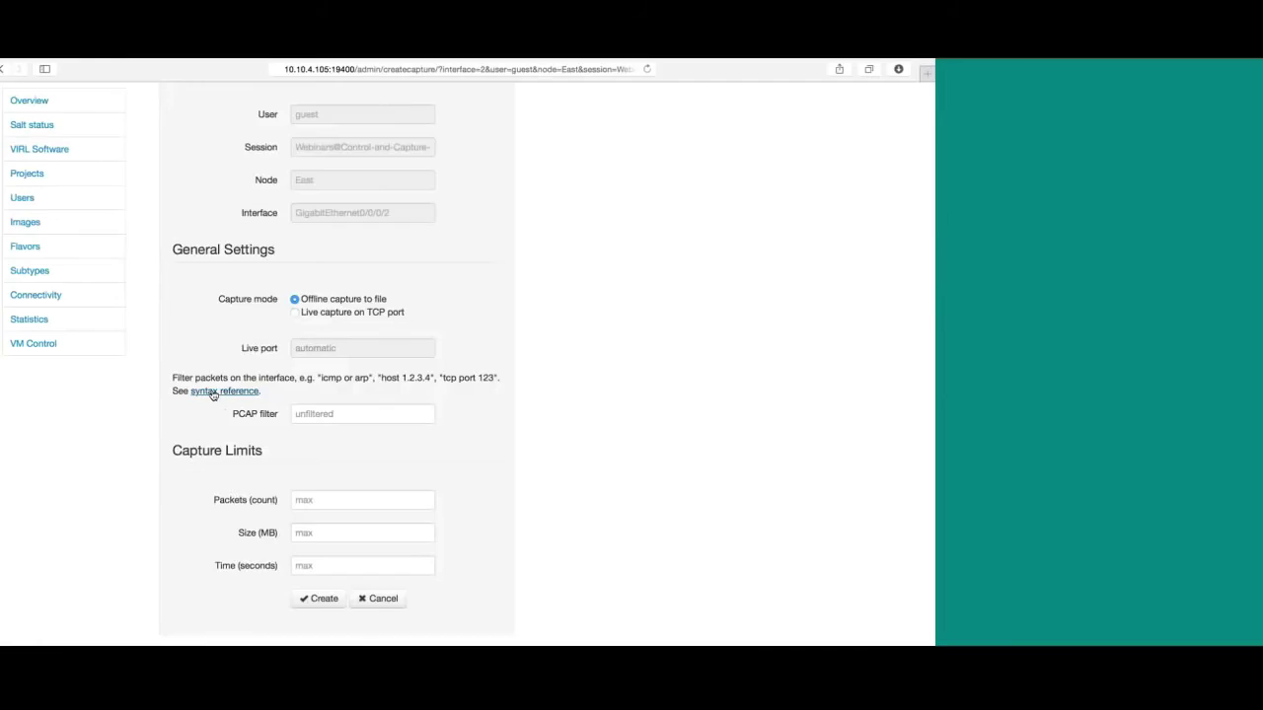
click(212, 393)
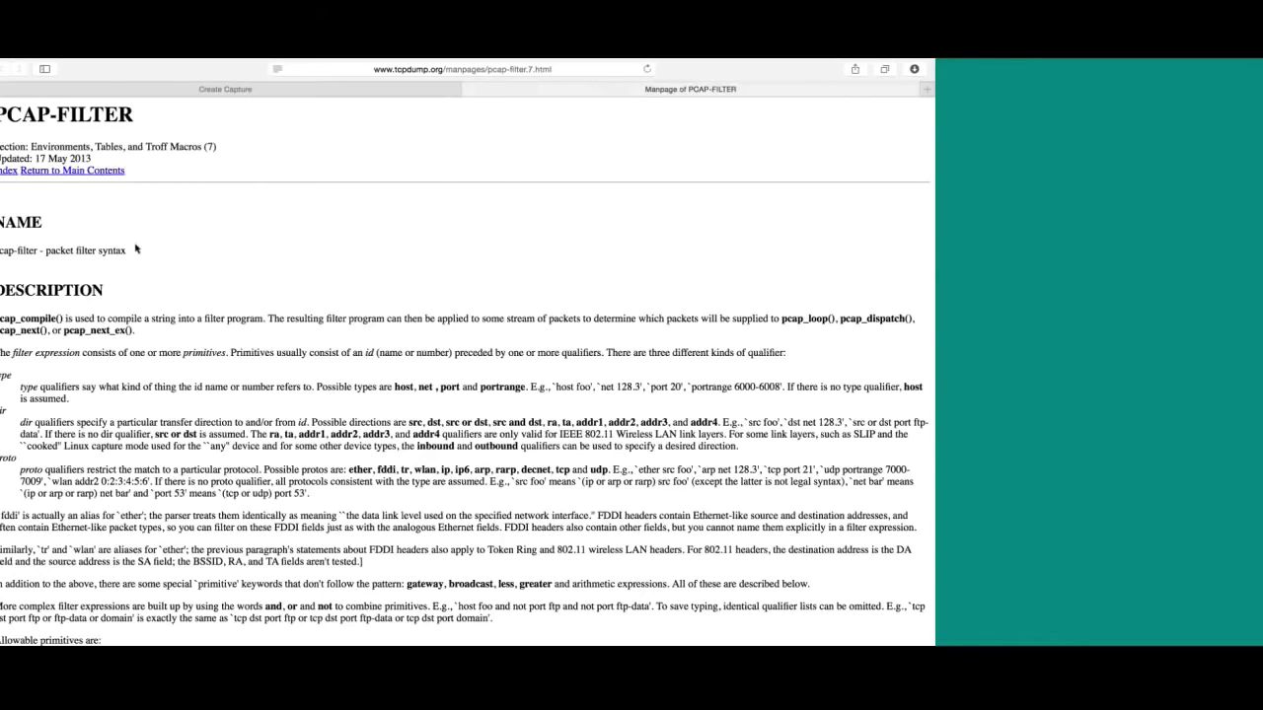
scroll(136, 250, down, 4)
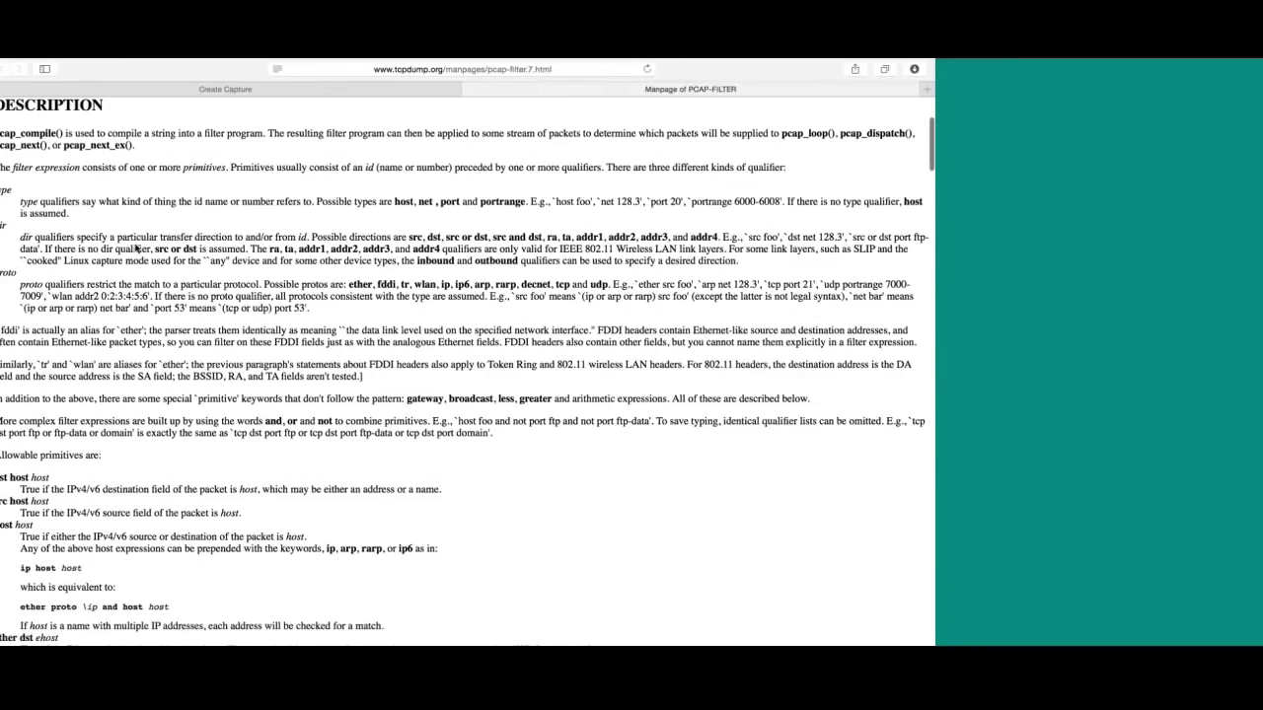
scroll(136, 250, down, 8)
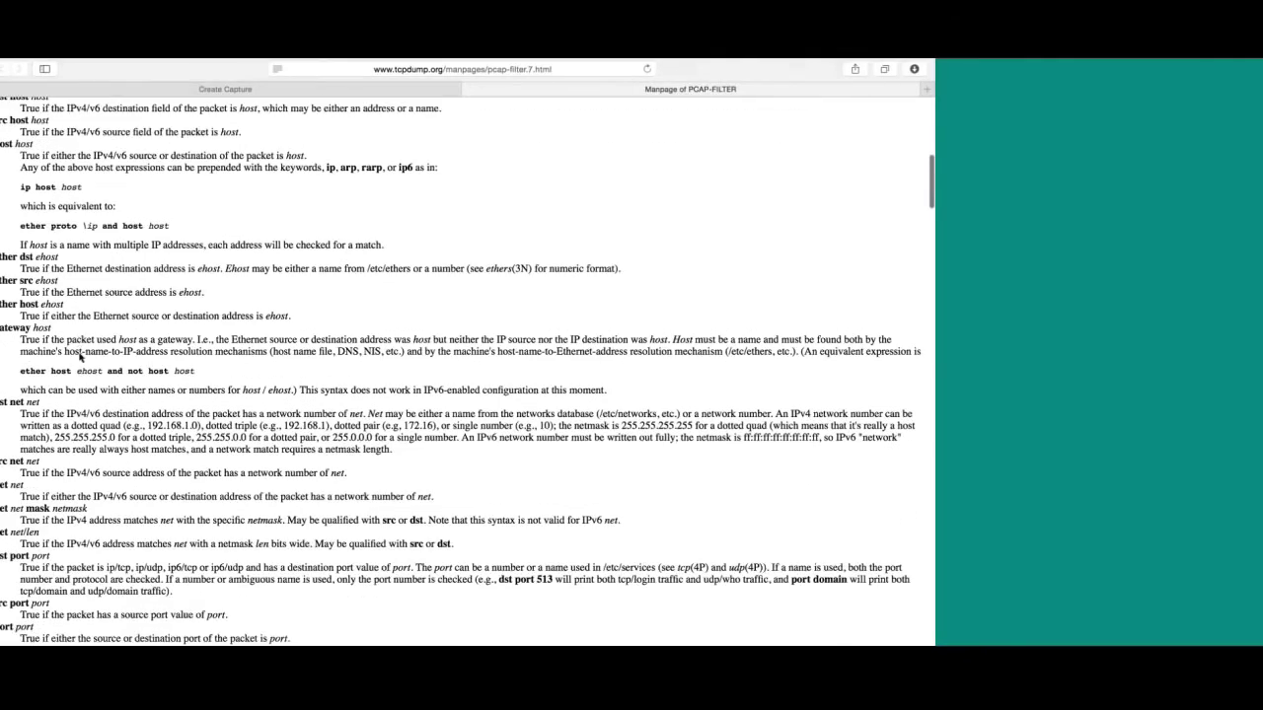
scroll(80, 358, down, 2)
scroll(41, 396, down, 5)
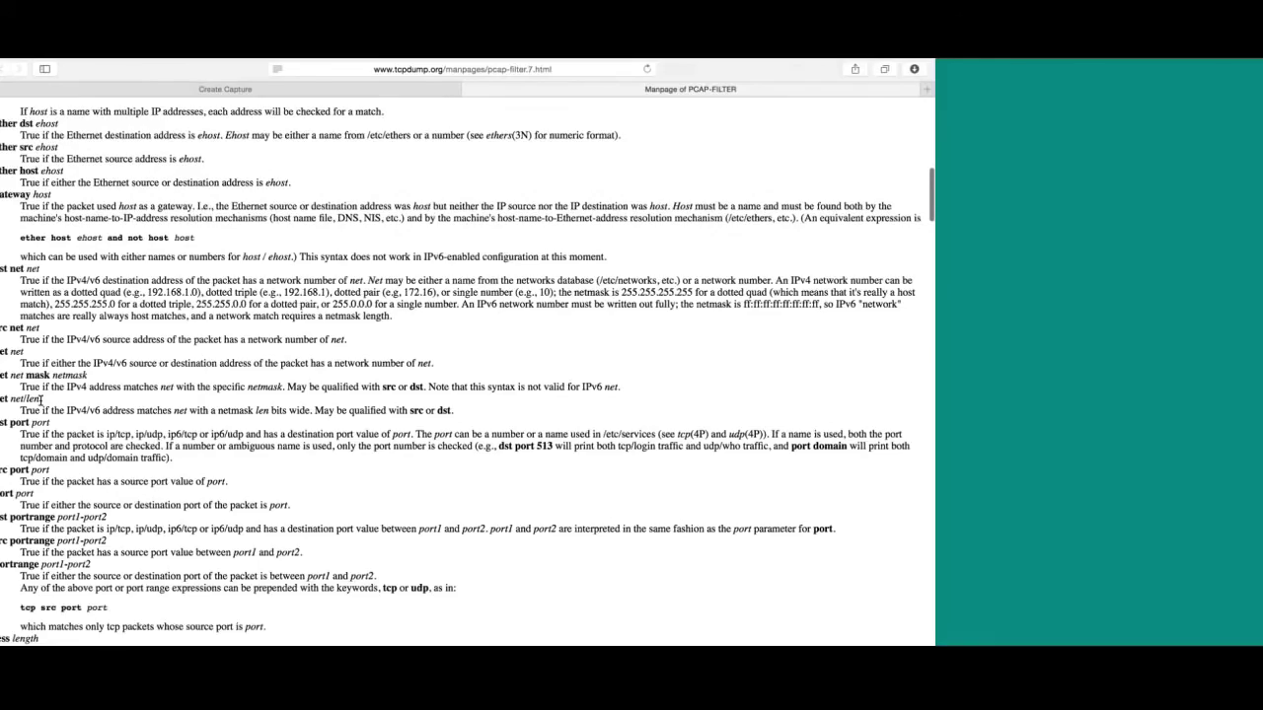
scroll(40, 401, up, 20)
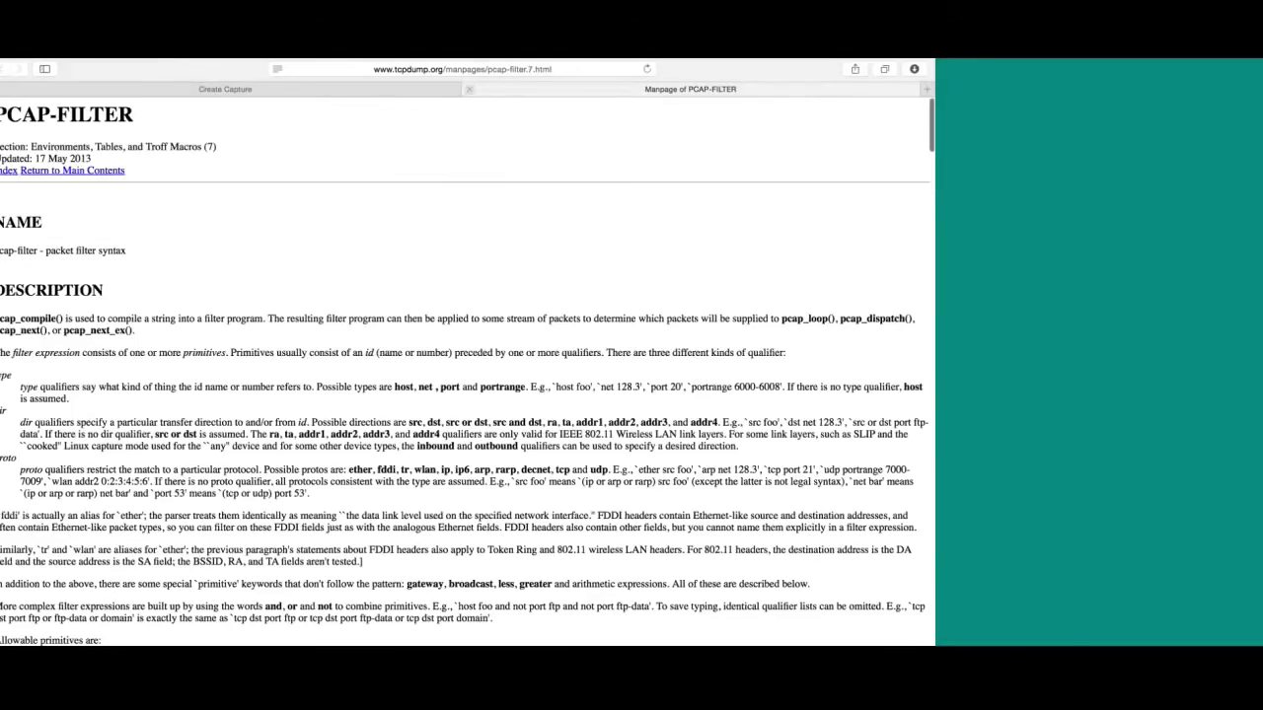
click(471, 89)
Create an offline capture on East Gi0/0/0/2 with PCAP filter 'not icmp'.
click(314, 415)
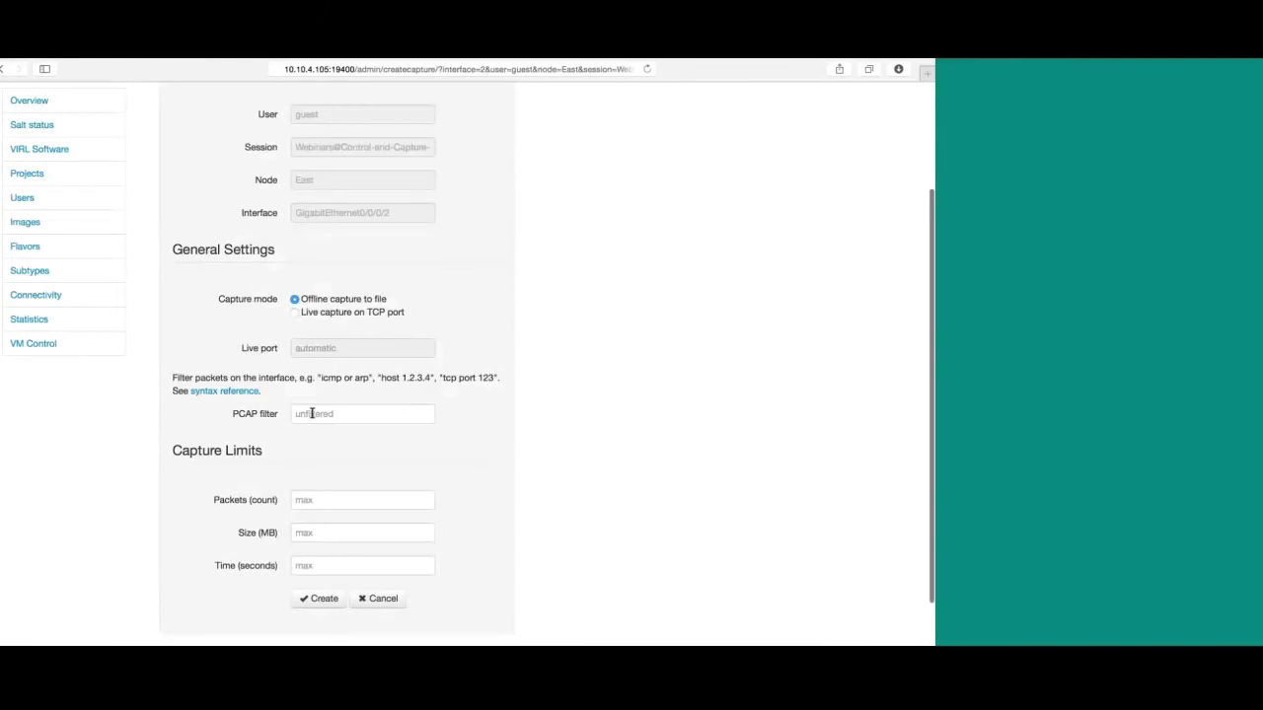
text(not icmp)
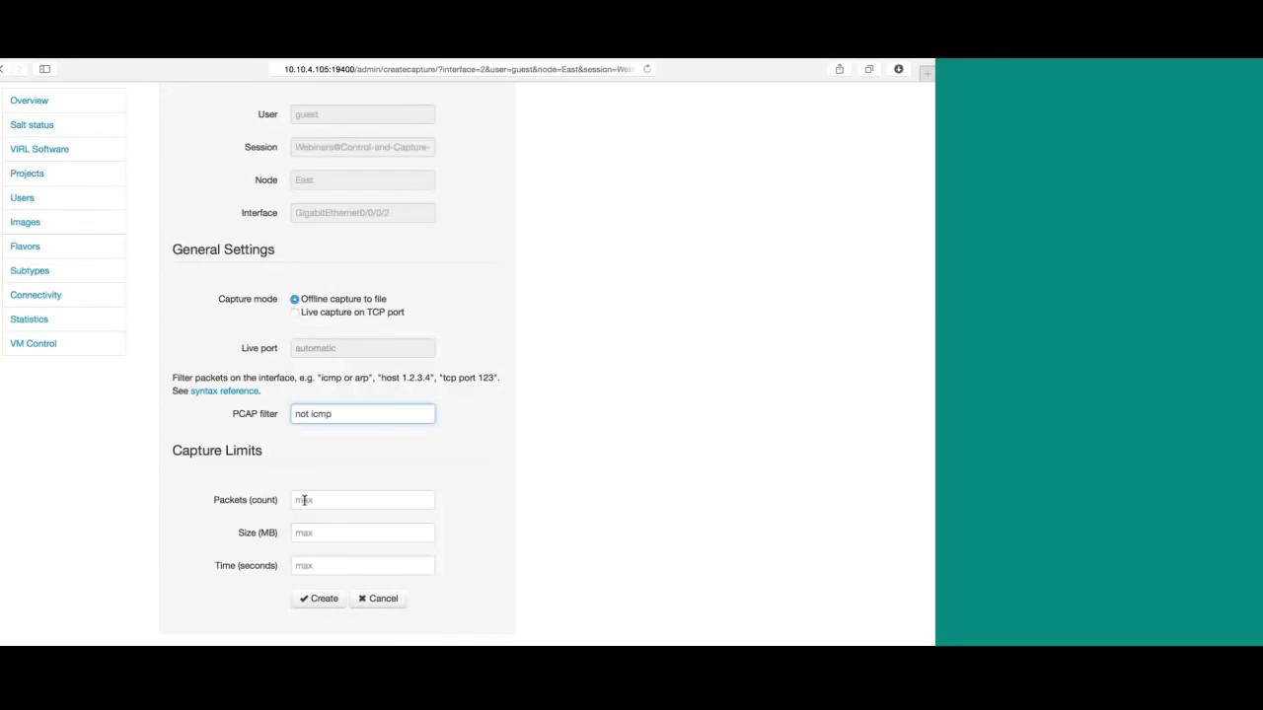
click(322, 598)
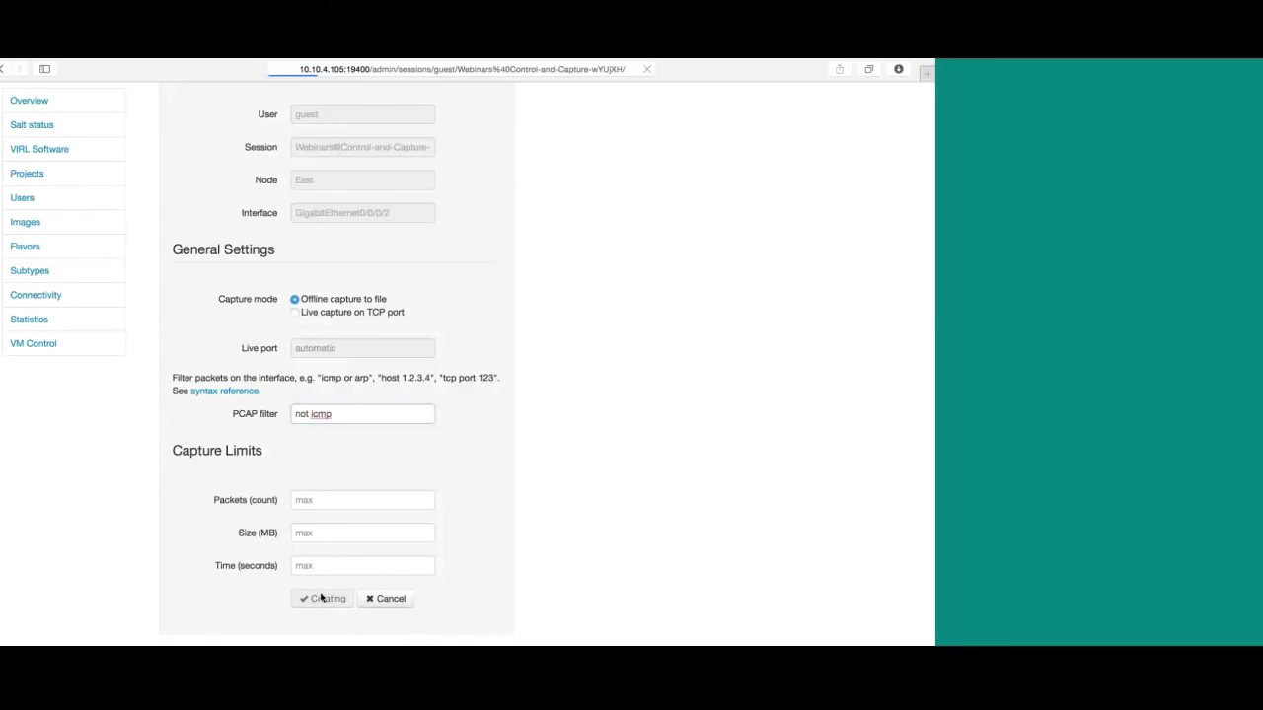
Delete the 'not icmp' capture and confirm the deletion.
scroll(730, 508, down, 3)
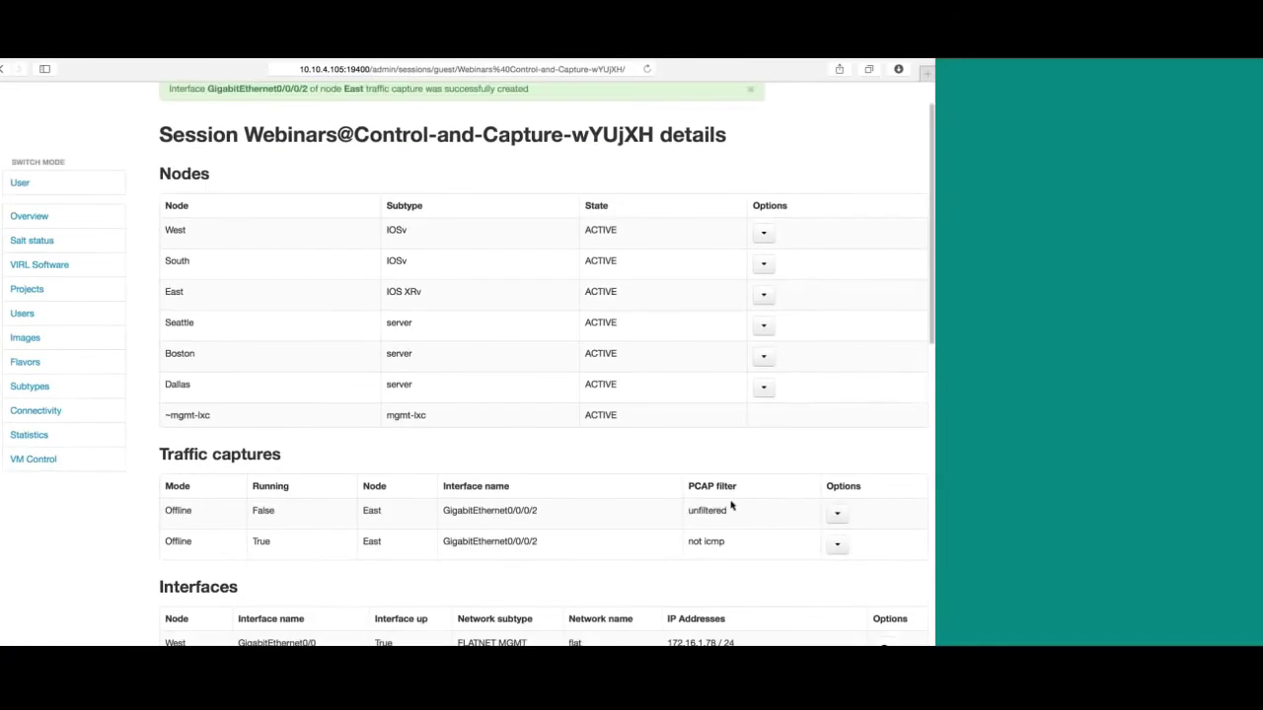
click(837, 514)
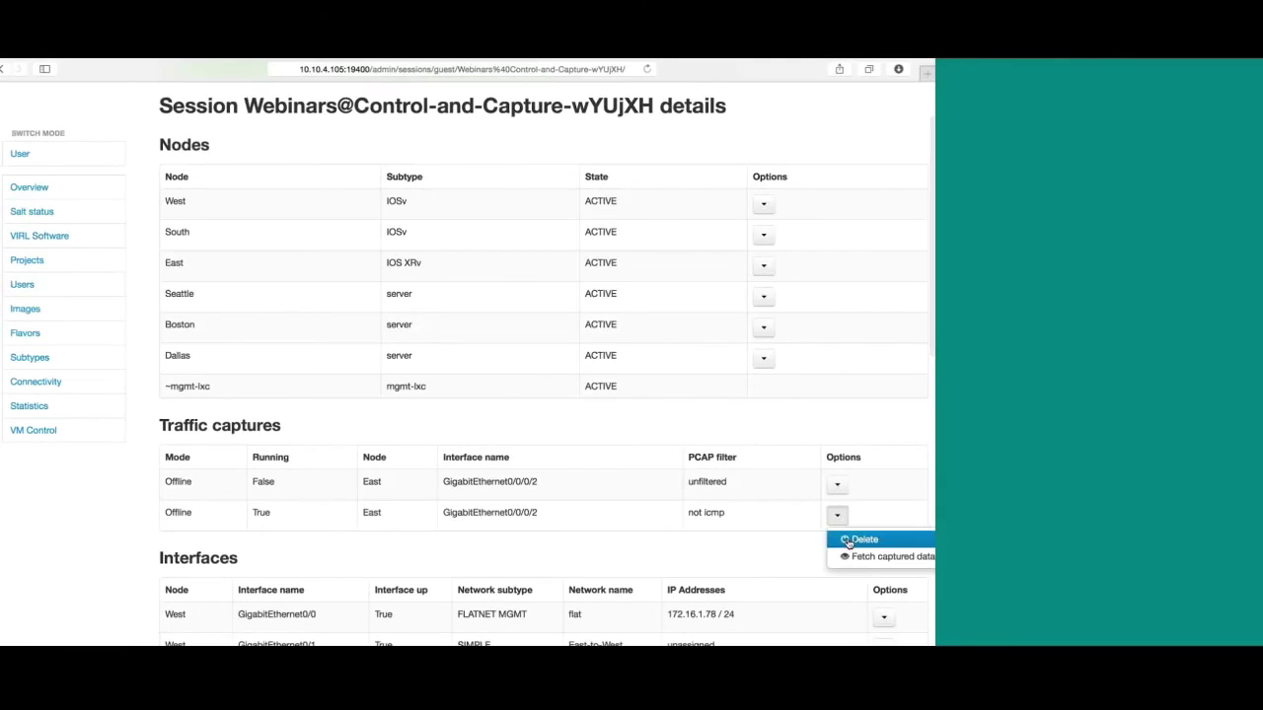
click(858, 540)
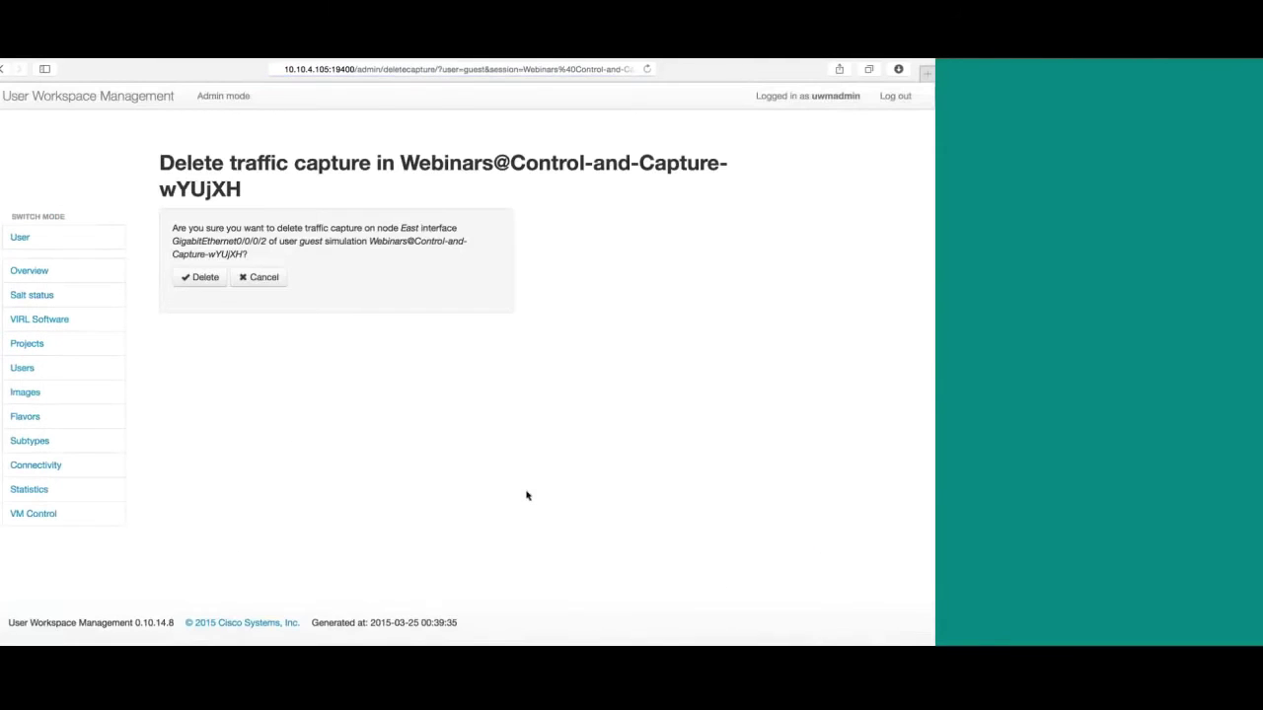
click(197, 279)
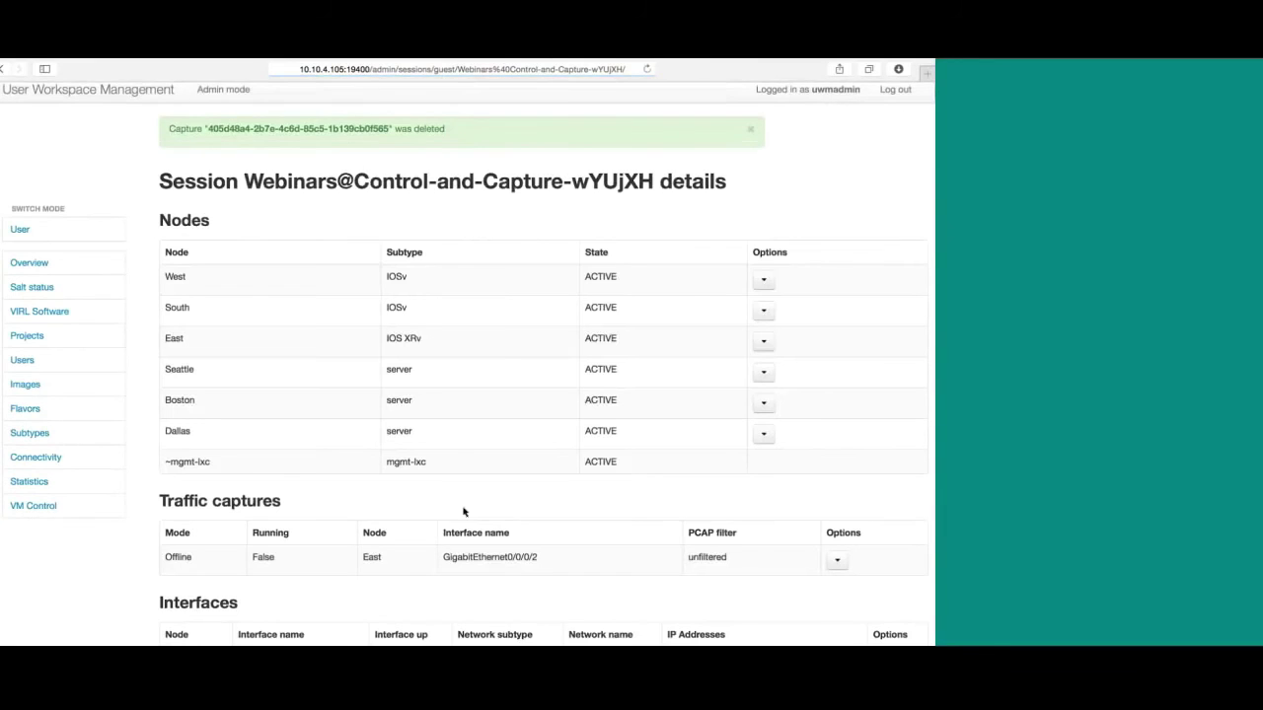
scroll(464, 510, down, 10)
Create a live capture on East Gi0/0/0/2 on TCP port 50000 with filter 'not icmp'.
click(883, 300)
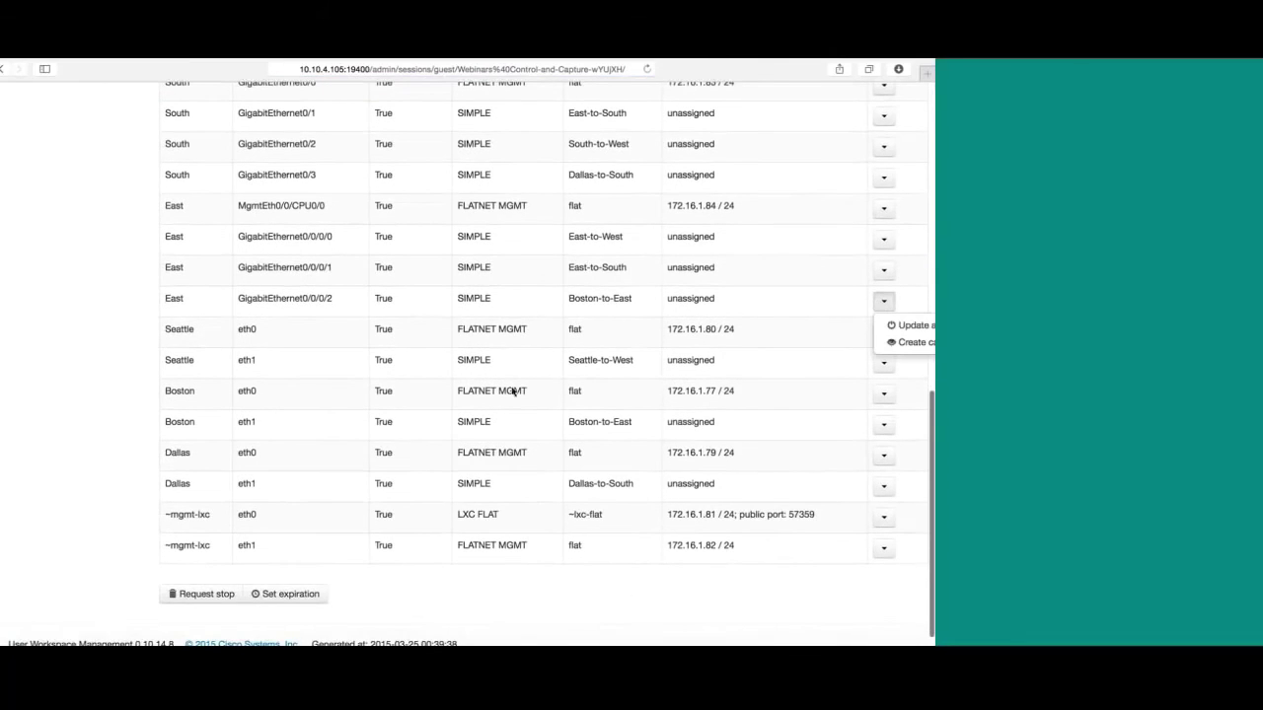
click(910, 342)
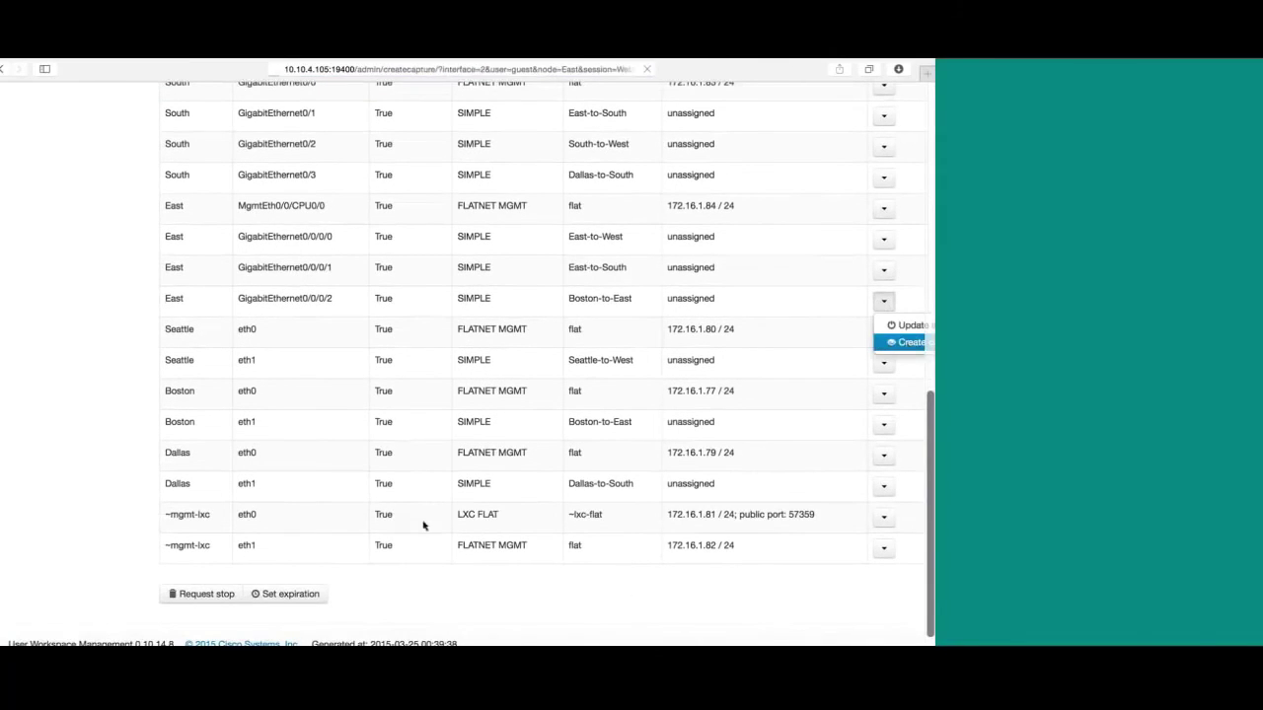
click(314, 493)
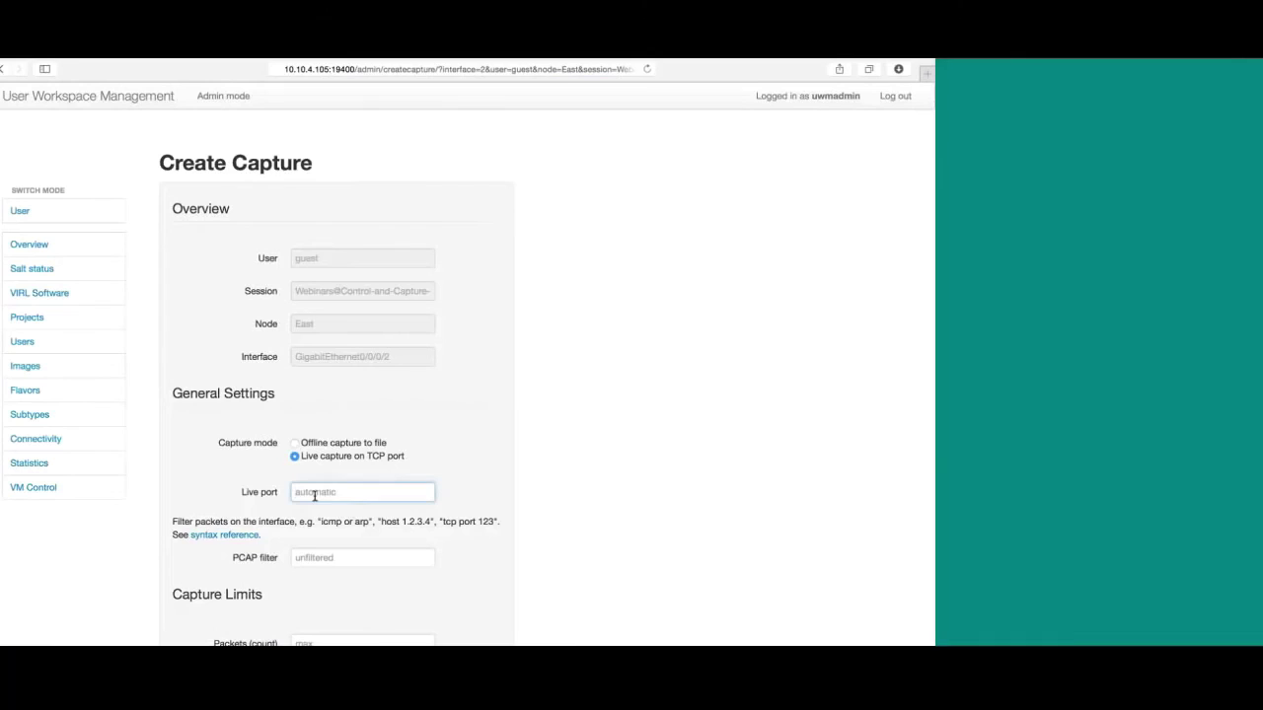
text(50000)
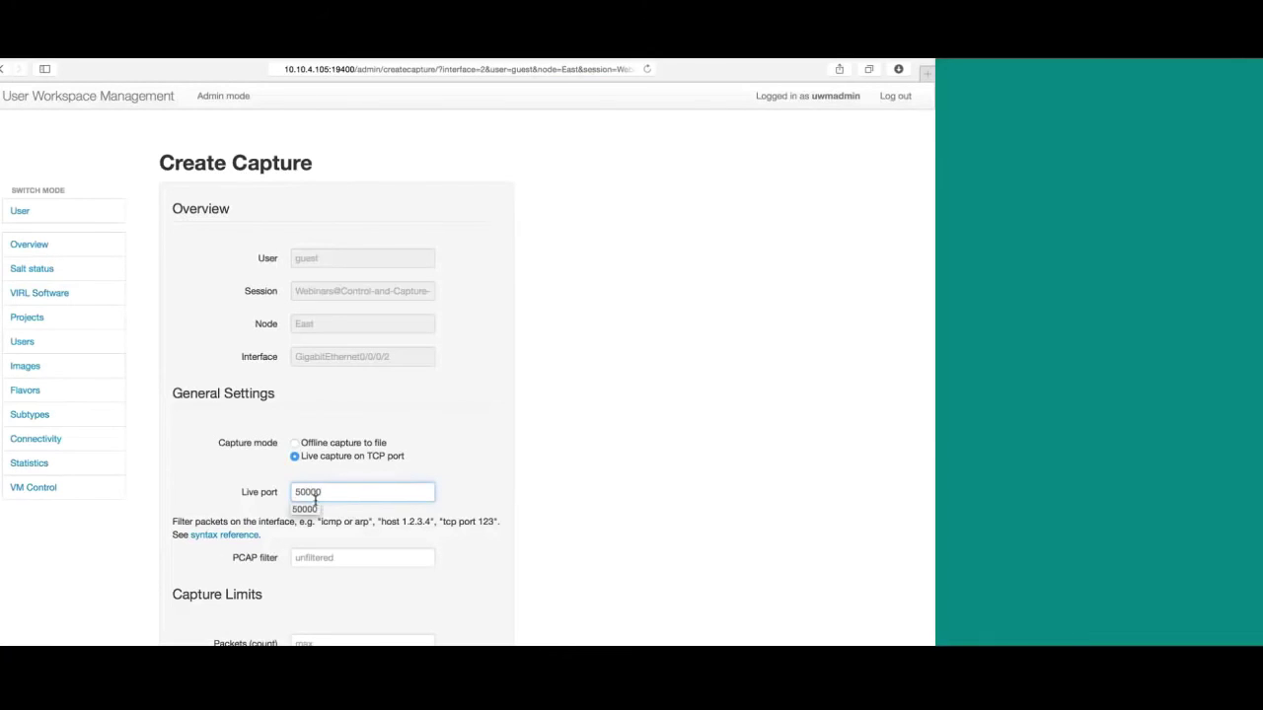
click(322, 555)
text(n)
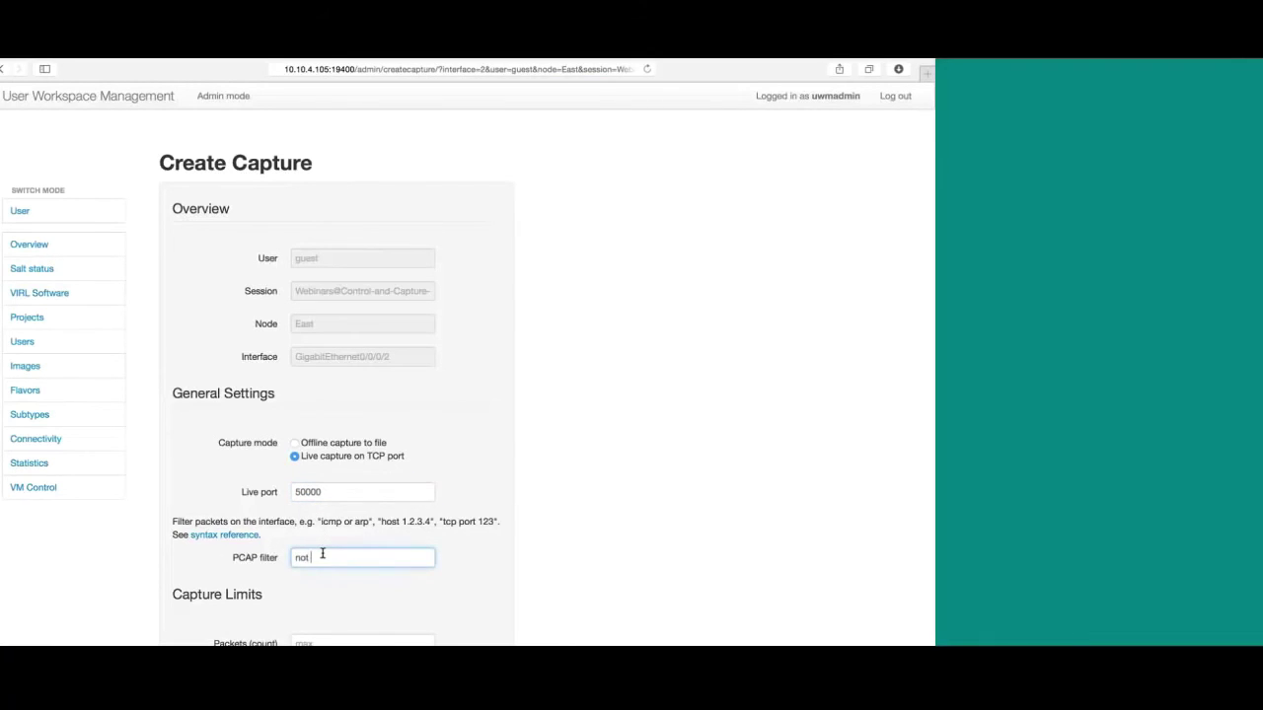
text(ot icmp)
scroll(323, 556, down, 3)
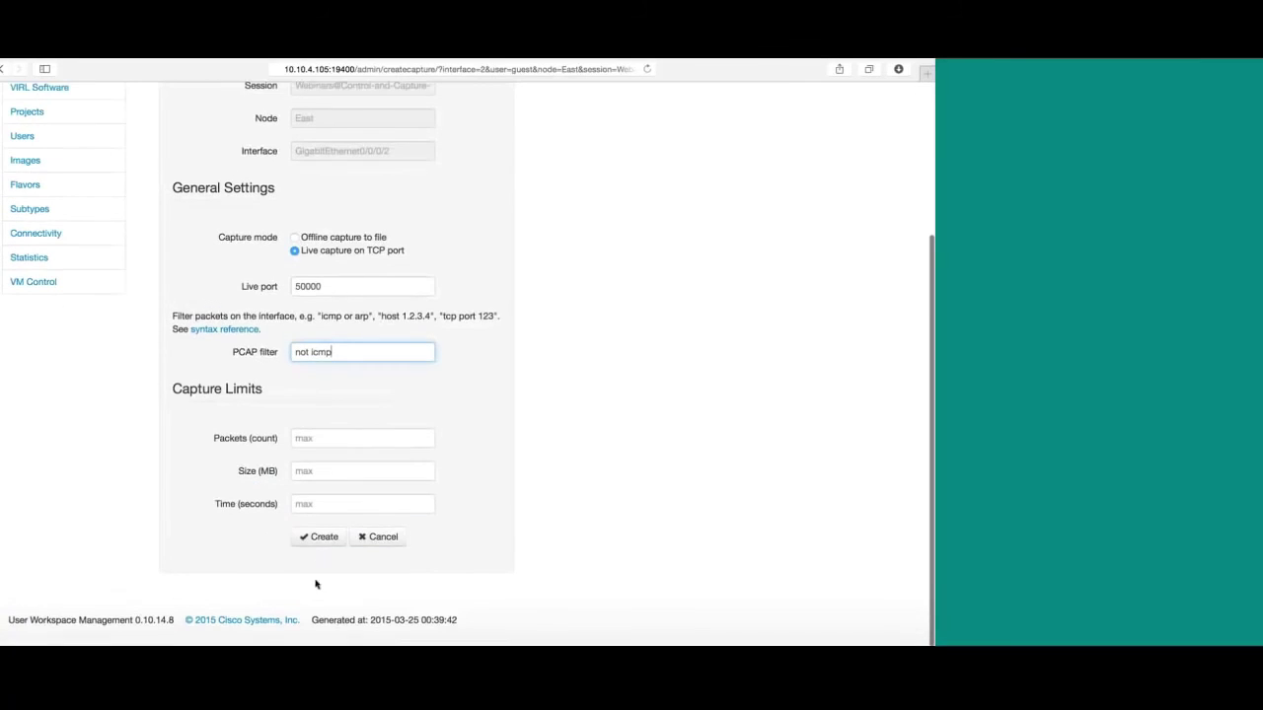
click(312, 538)
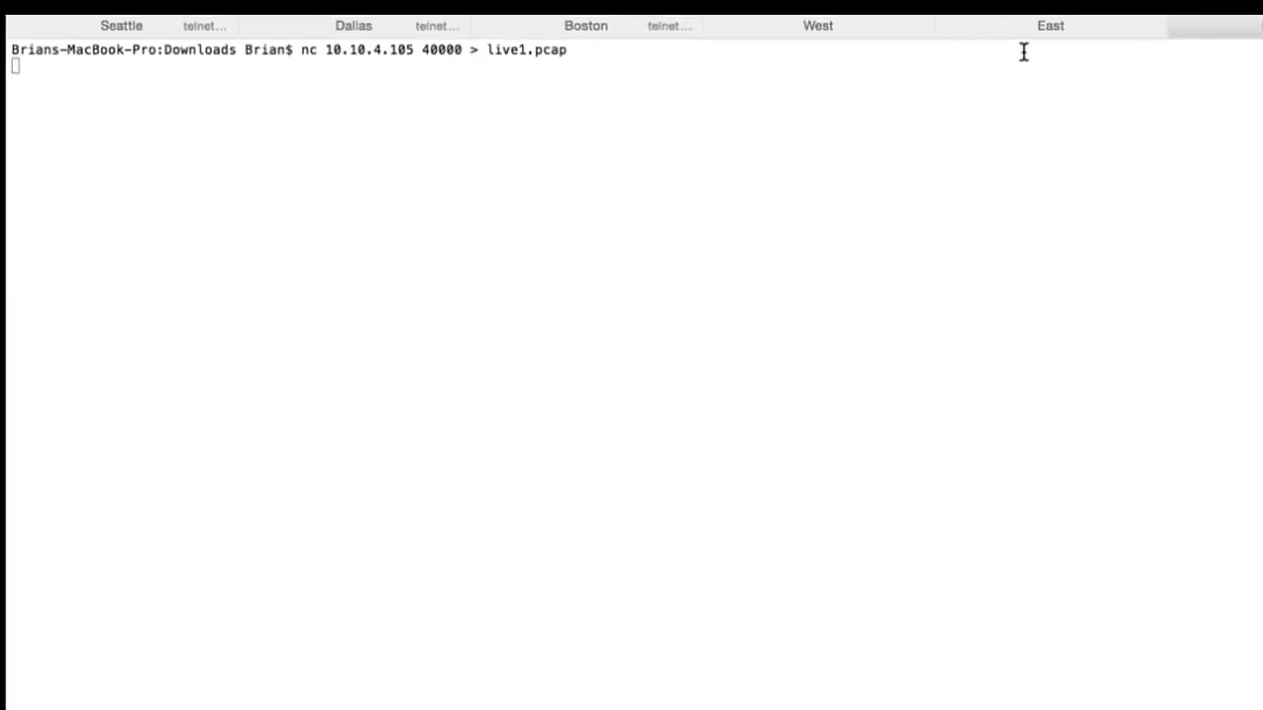
Restart netcat so it streams port 50000 from 10.10.4.105 into live2.pcap instead of live1/40000.
click(494, 93)
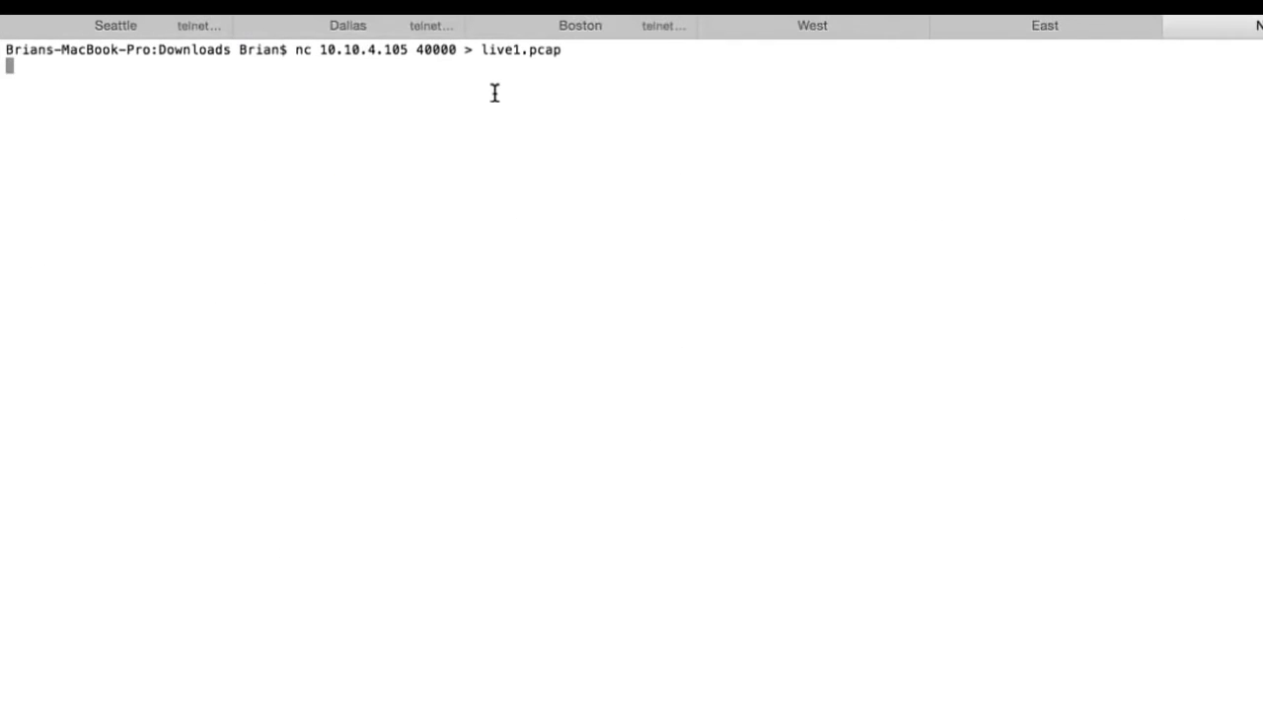
key(ctrl+c)
key(Up)
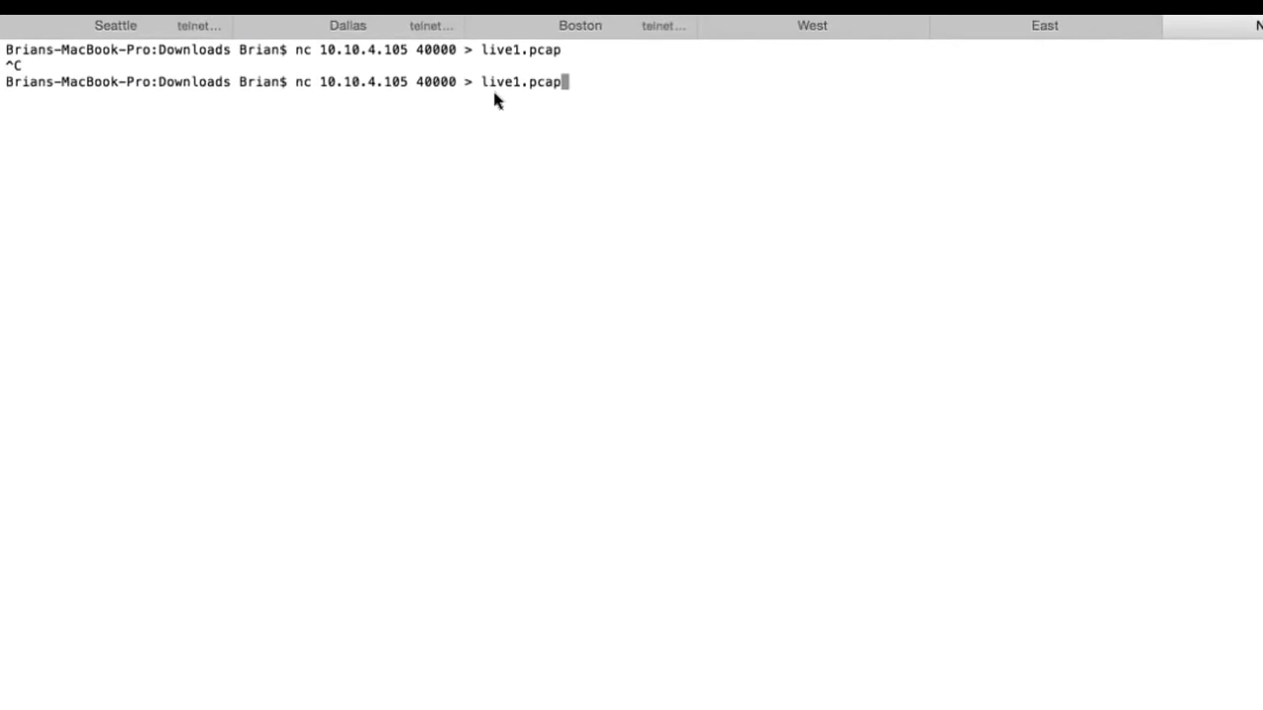
key(Left)
key(Left)
key(Left)
key(Left)
key(Left)
key(BackSpace)
text(2)
key(Left)
key(Left)
key(Left)
key(Left)
key(Left)
key(Left)
key(Left)
key(BackSpace)
text(5)
key(Return)
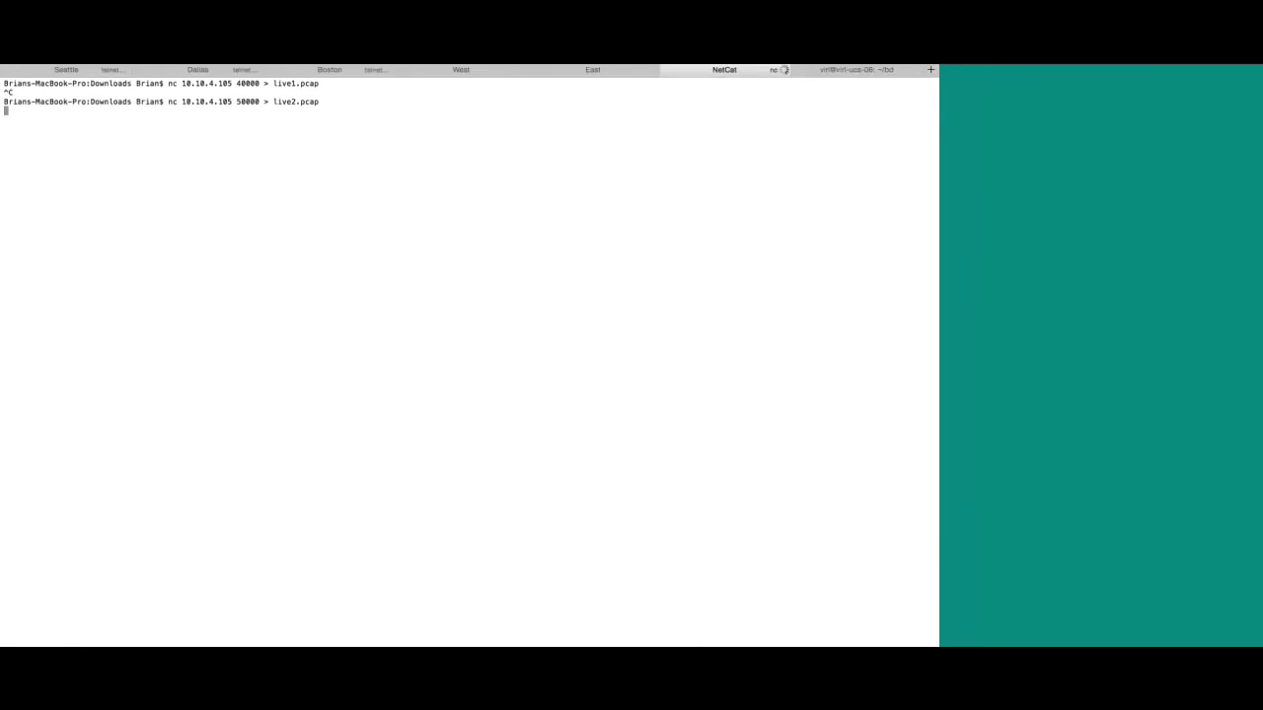
Open live2.pcap in Wireshark from the Downloads stack in the Dock.
click(694, 626)
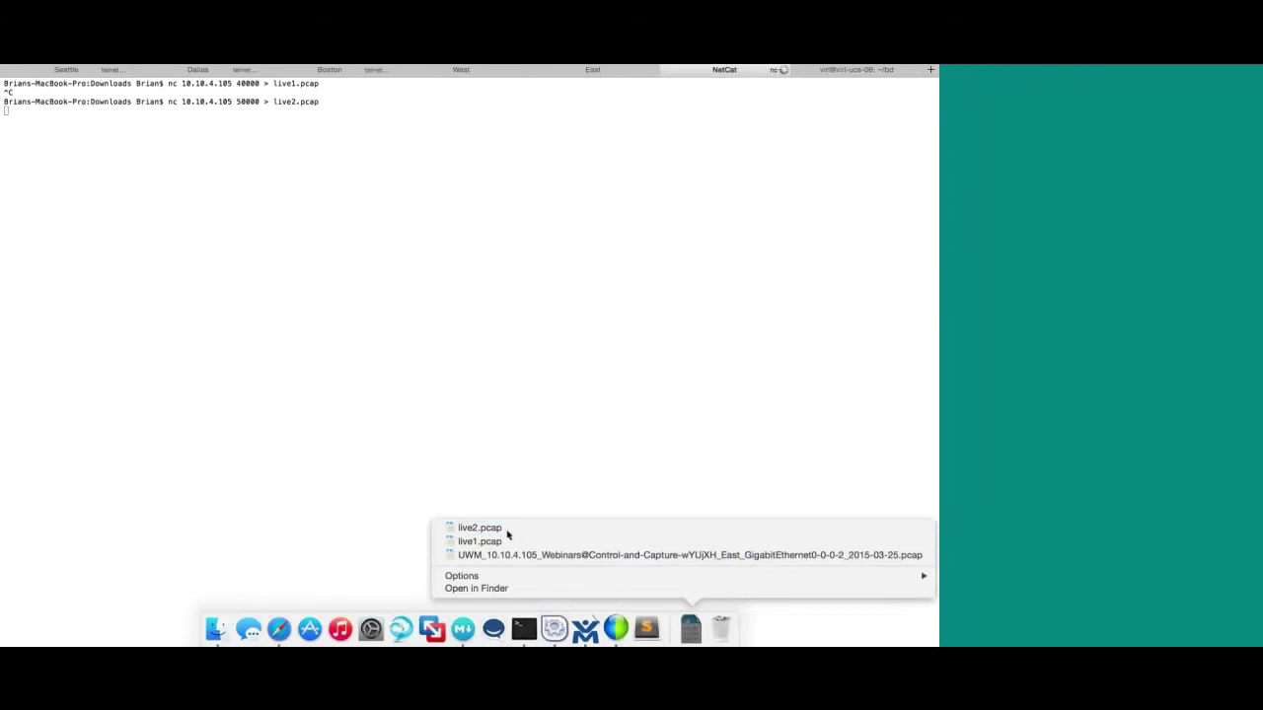
click(384, 257)
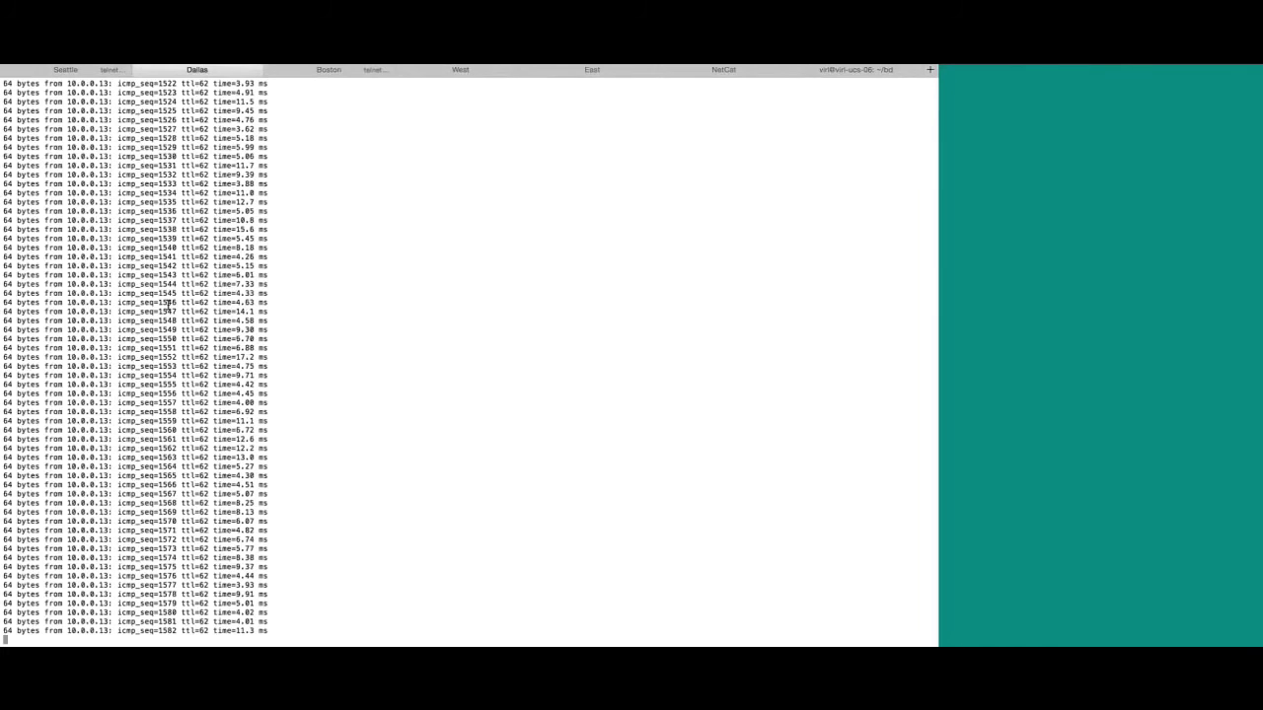
key(ctrl+c)
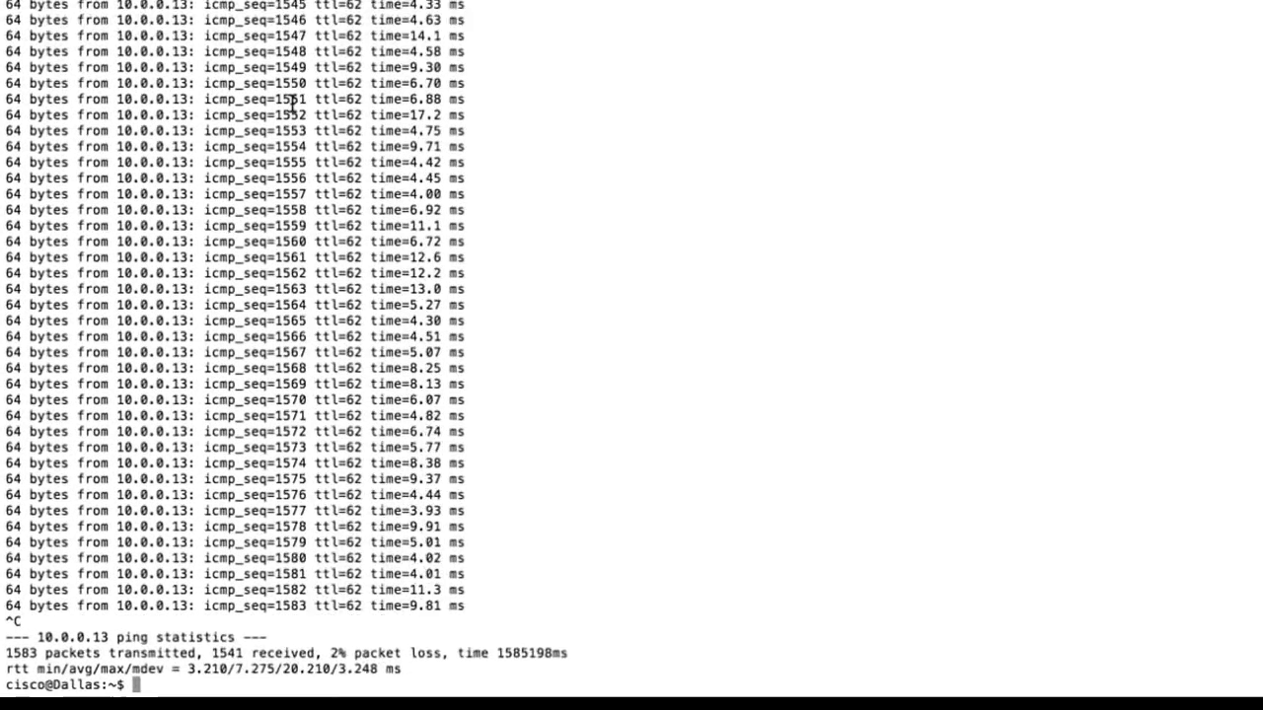
text(ssh)
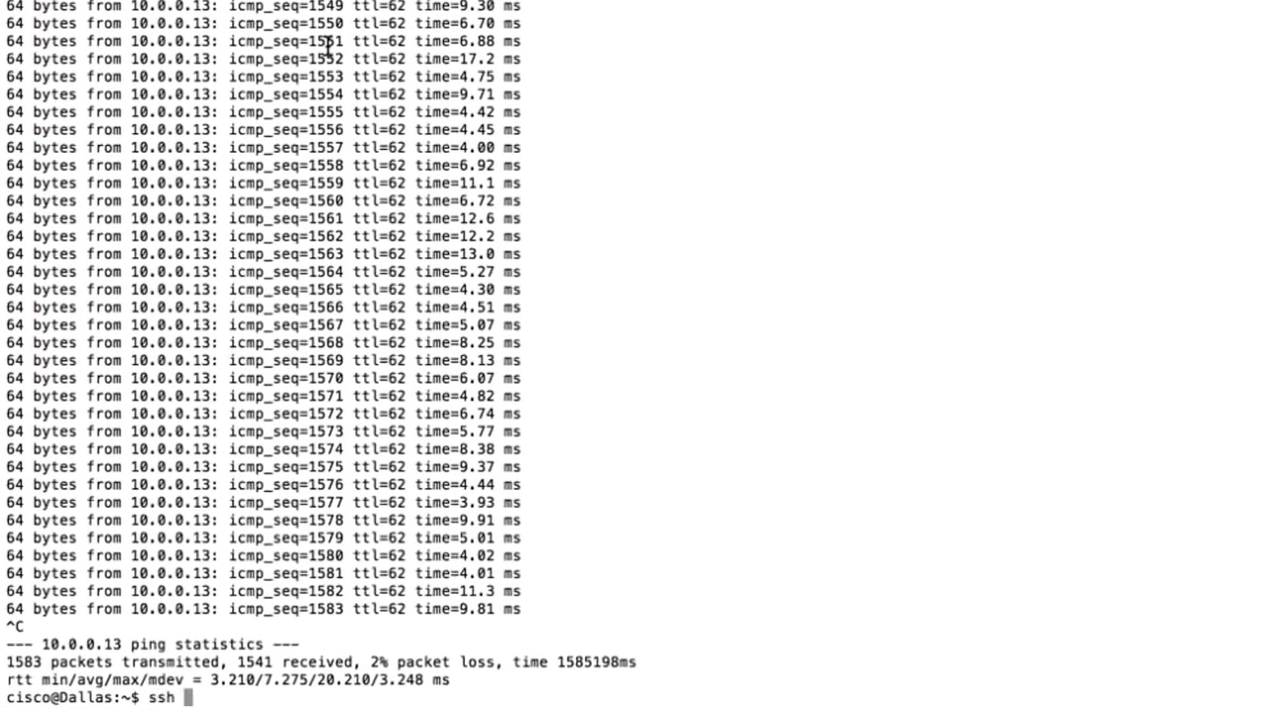
text( cisco@10.)
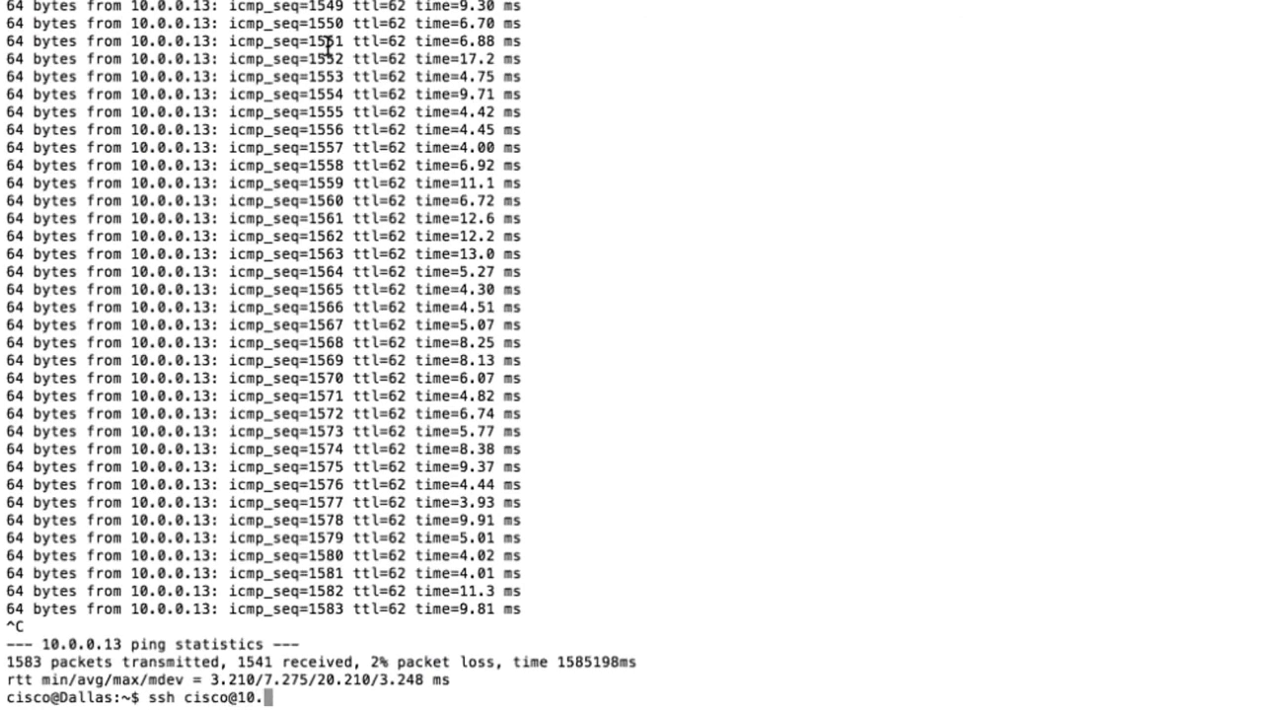
text(0.0.13)
key(Return)
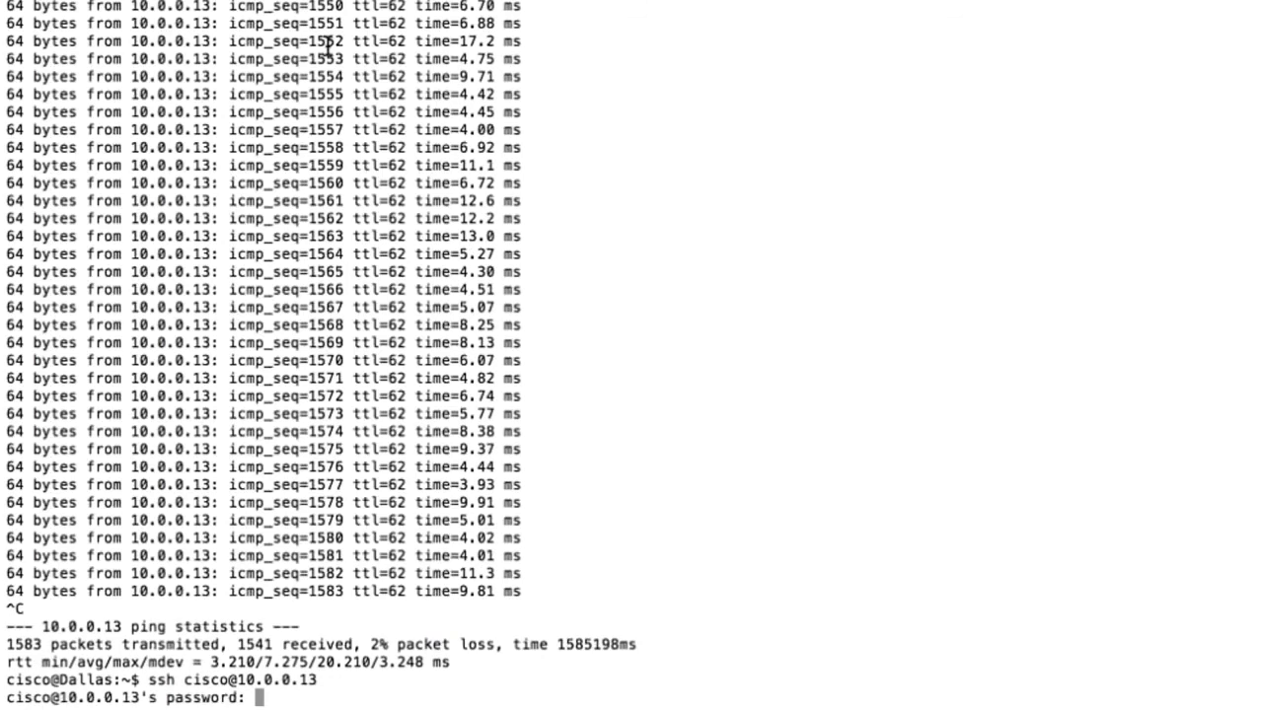
key(Return)
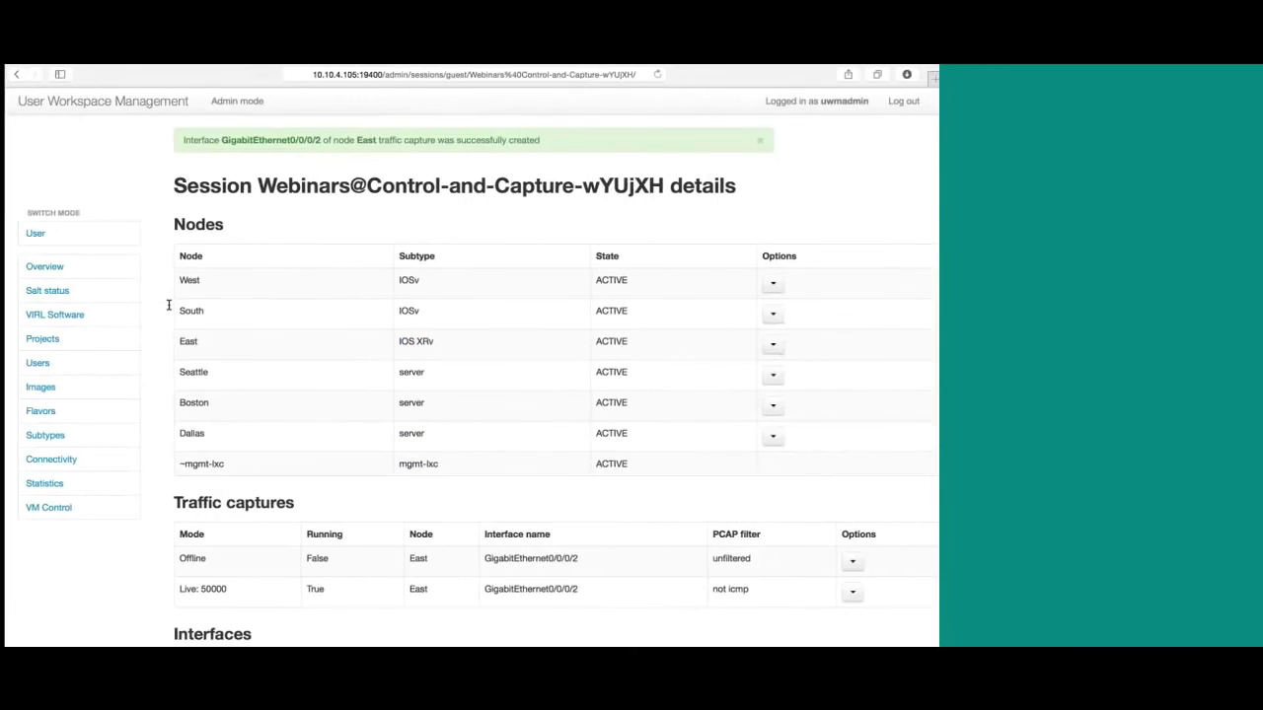
Step through live2.pcap's packets, checking the SSH handshake, key exchange and encrypted traffic alongside OSPF hellos.
key(ctrl+Left)
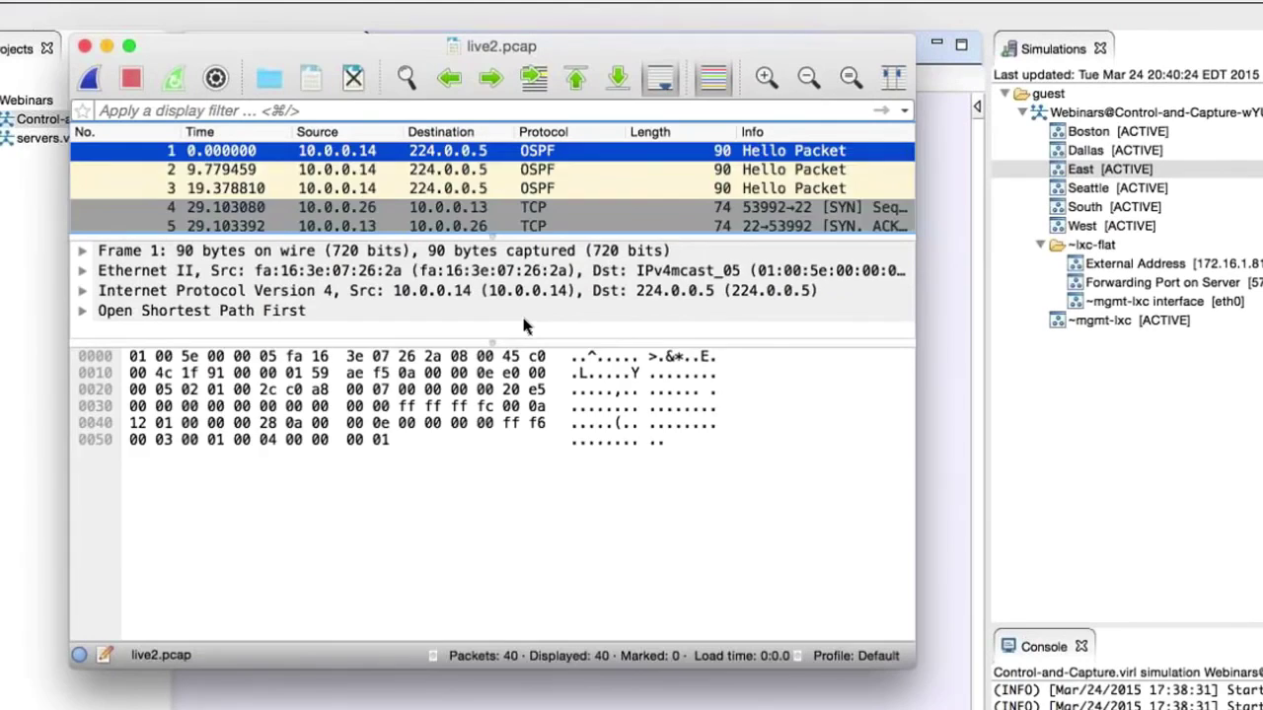
key(Down)
key(Down)
key(Down)
key(Down)
key(Down)
key(Down)
key(Up)
key(Up)
key(Down)
key(Down)
key(Down)
key(Down)
key(Down)
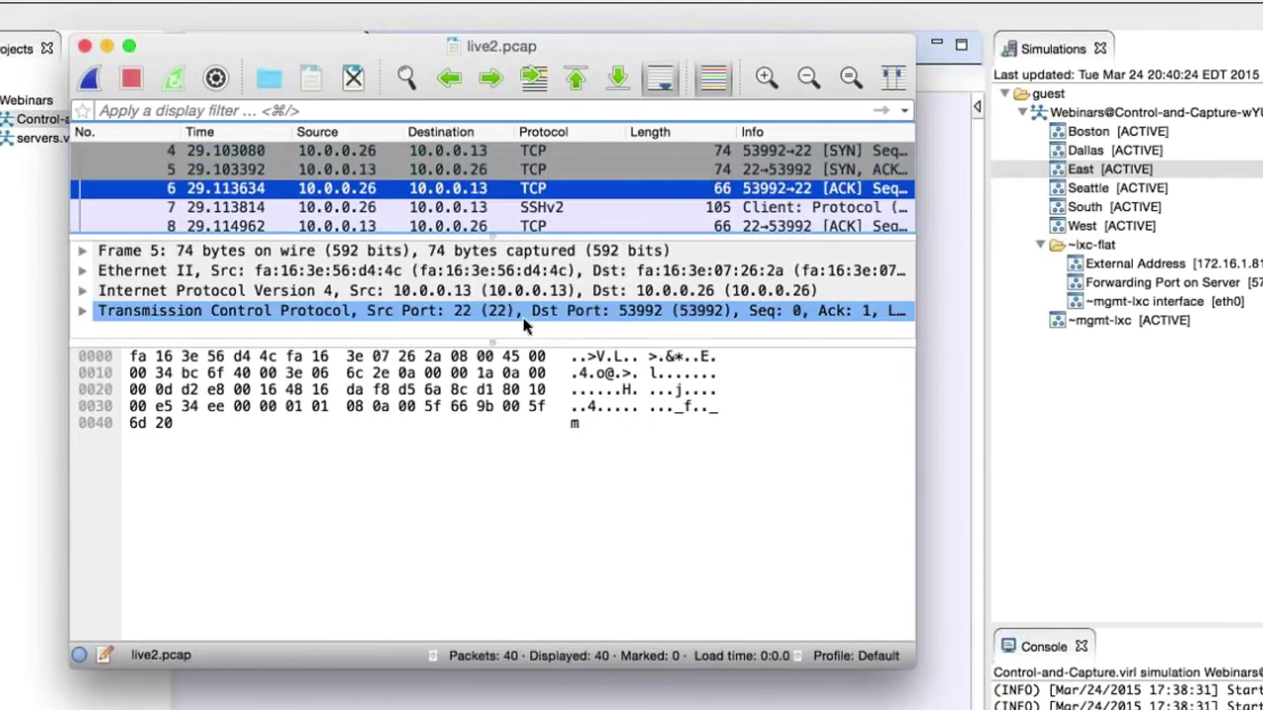
key(Down)
key(Down)
key(Down)
key(Down)
key(Down)
key(Down)
key(Down)
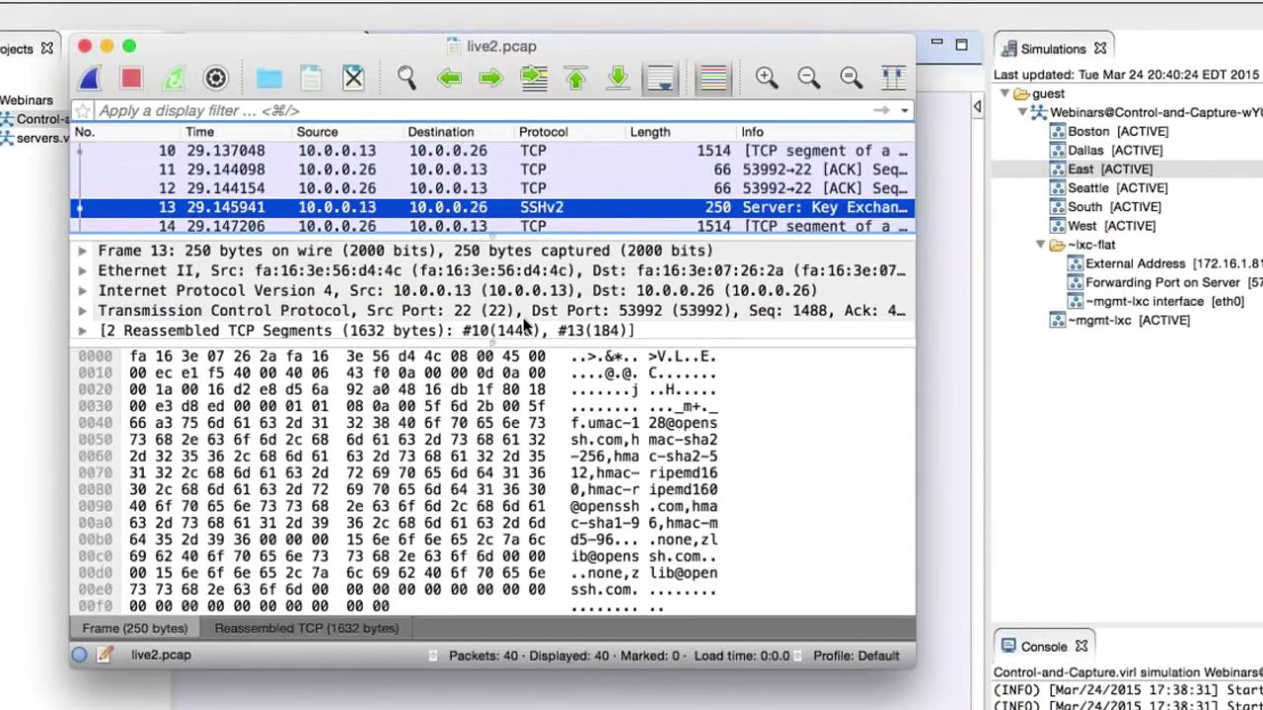
key(Down)
key(Down)
key(Down)
key(Down)
key(Down)
key(Down)
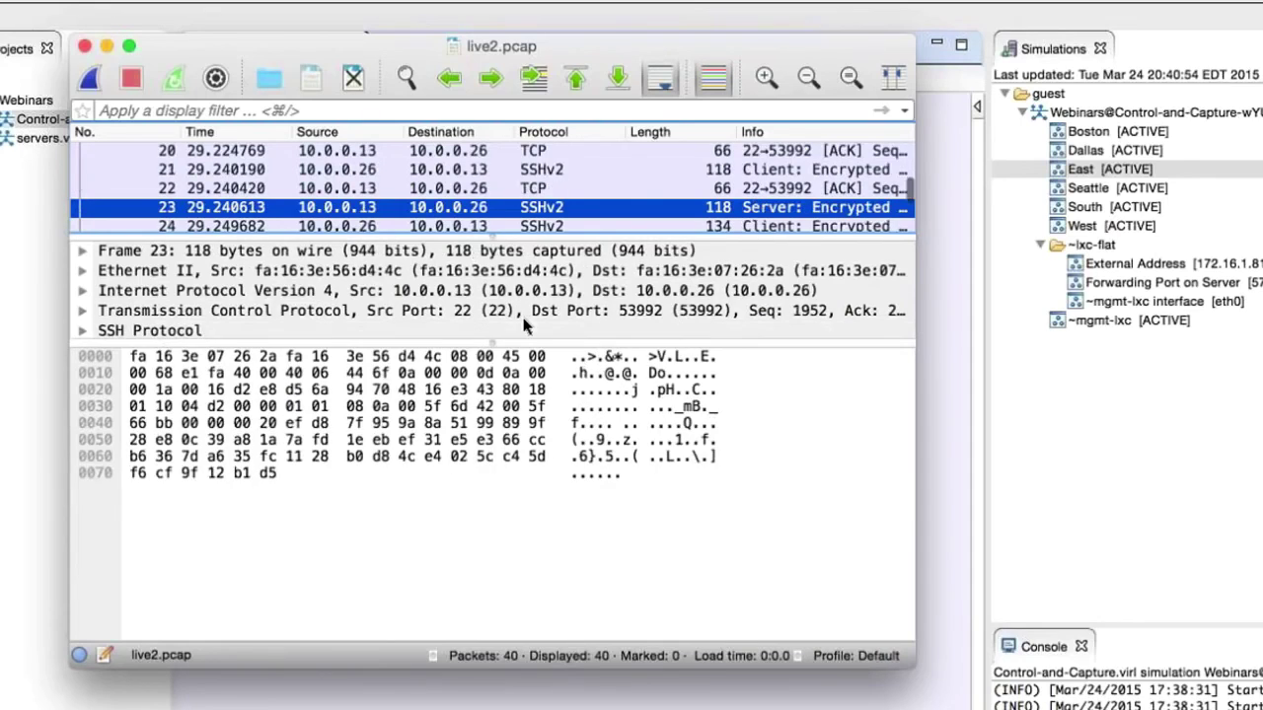
Close the Wireshark live2.pcap window.
click(85, 46)
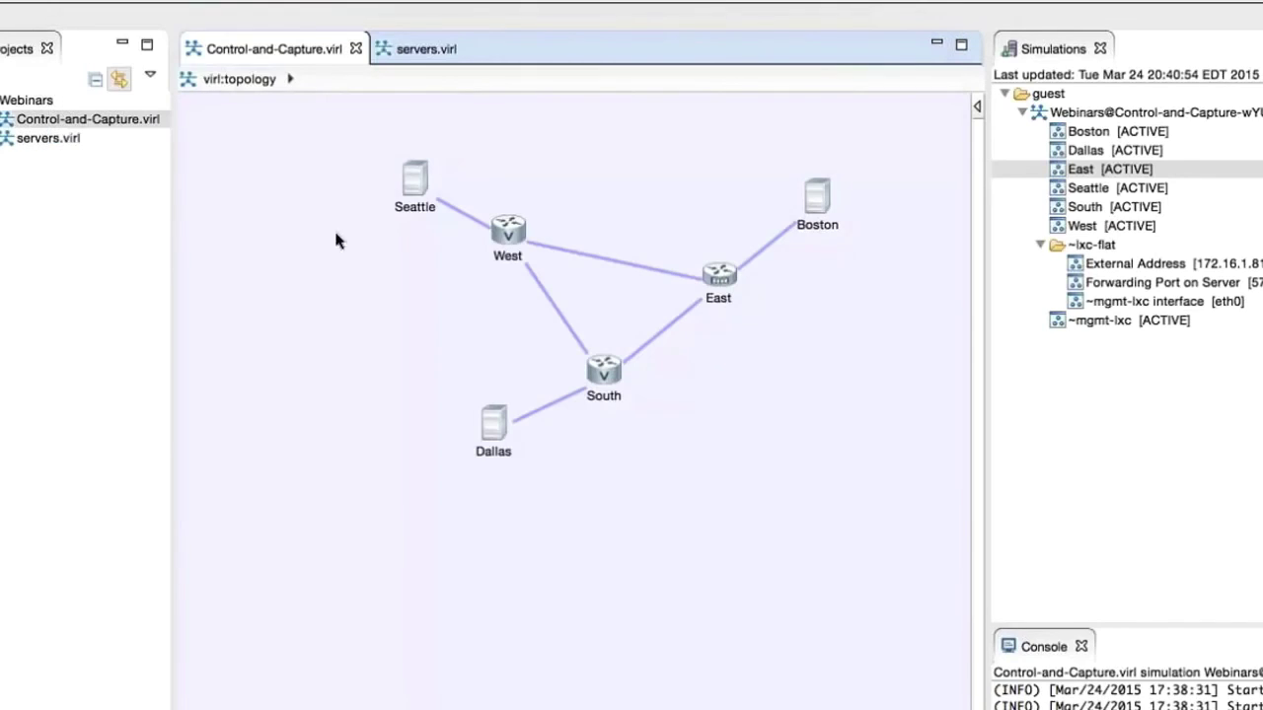